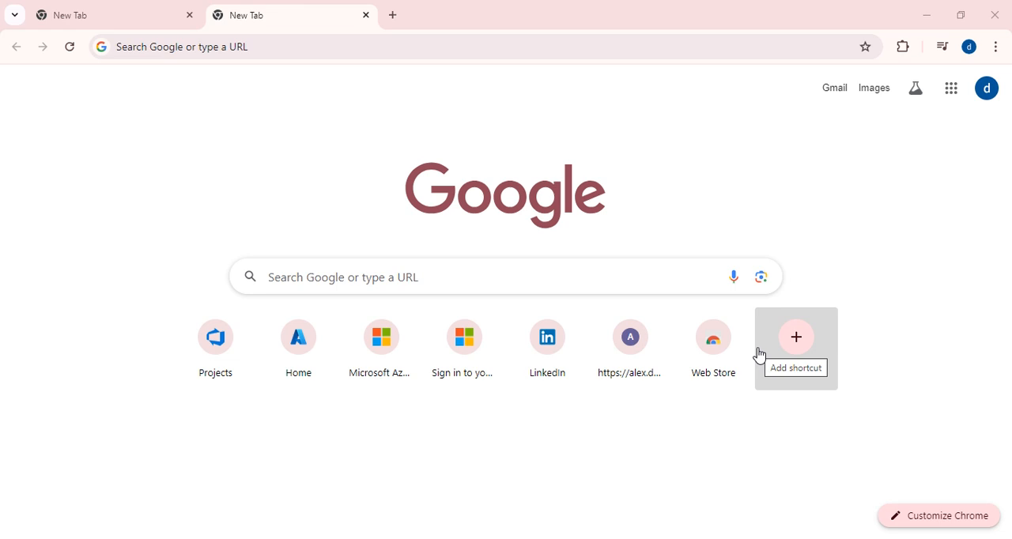
- Open the Azure portal at portal.azure.com
{"action": "left_click", "coordinate": [179, 49]}
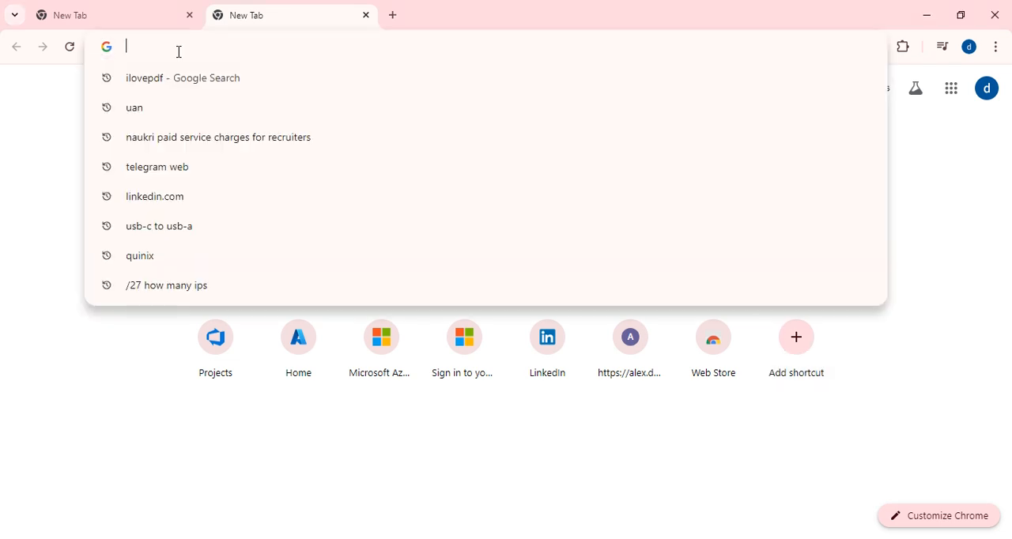
{"action": "type", "text": "po"}
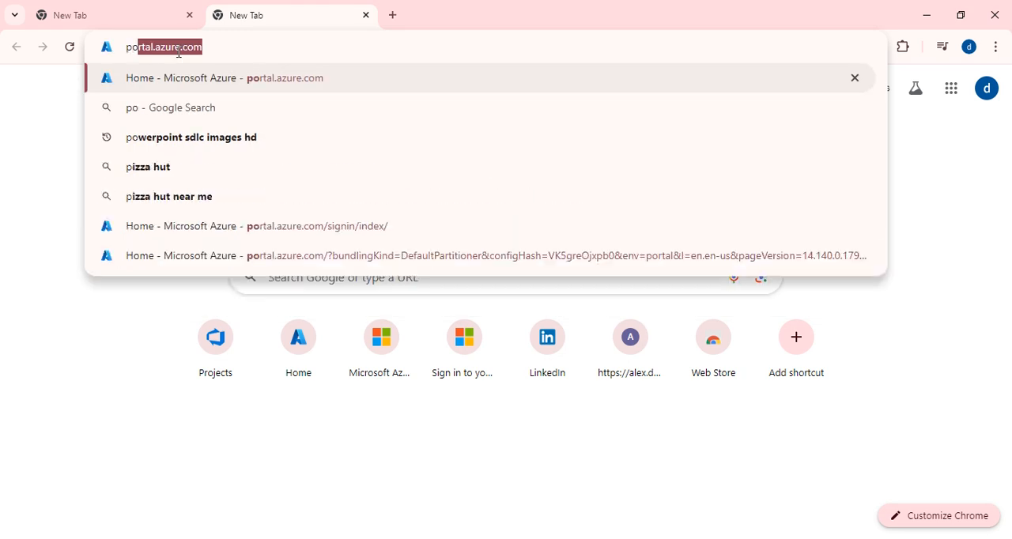
{"action": "type", "text": "r"}
{"action": "key", "text": "Return"}
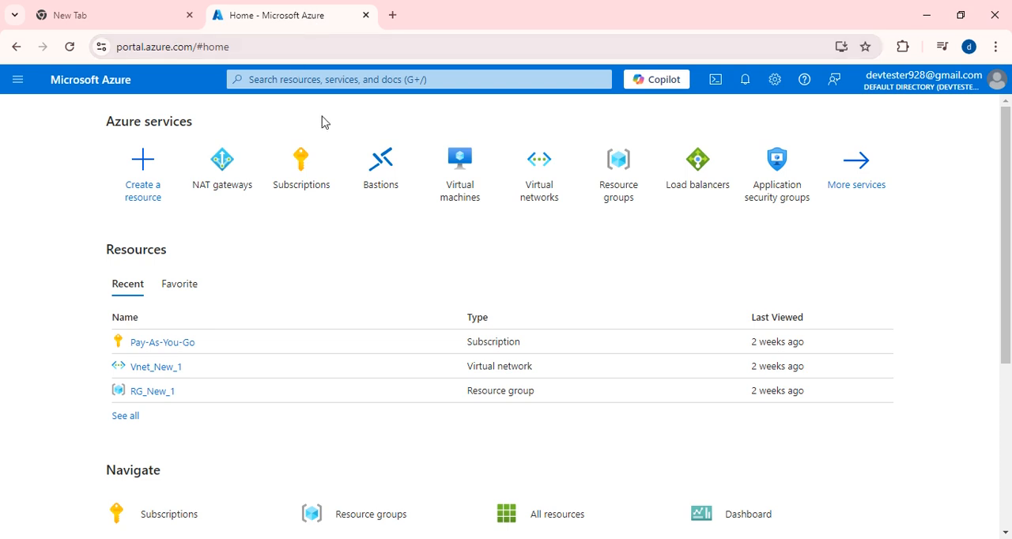
- From the portal home page, go to Resource groups and open the form for creating a new one
{"action": "left_click", "coordinate": [154, 182]}
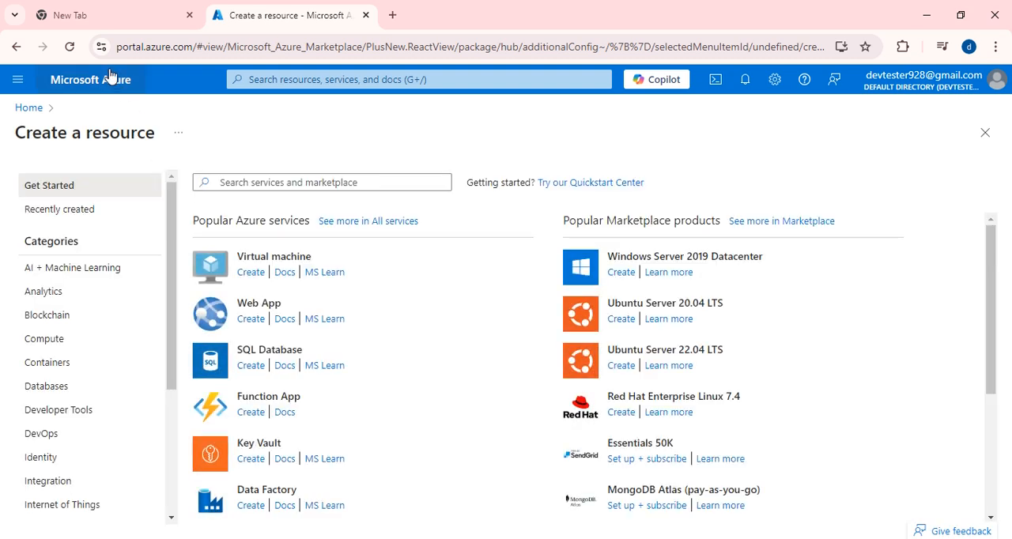
{"action": "left_click", "coordinate": [24, 108]}
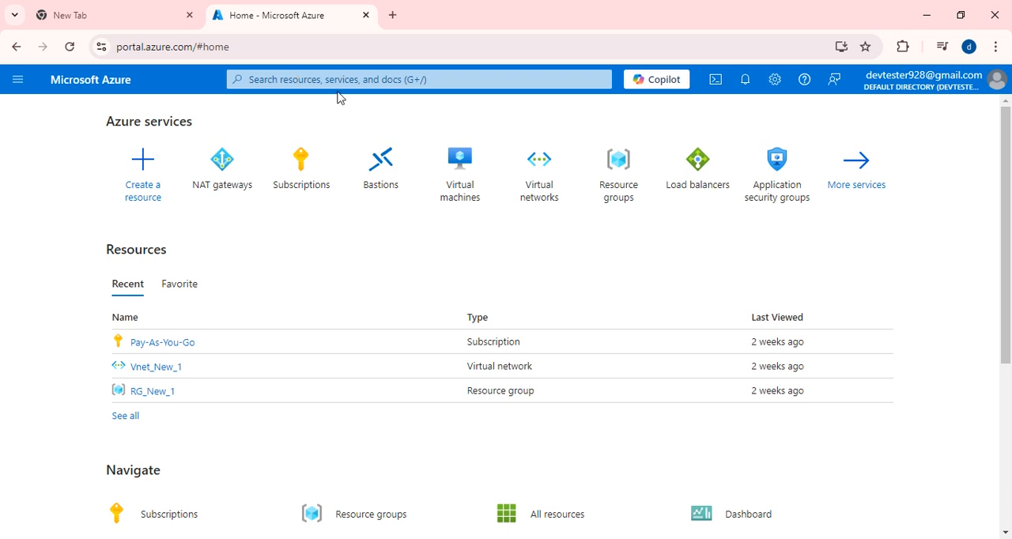
{"action": "left_click", "coordinate": [617, 189]}
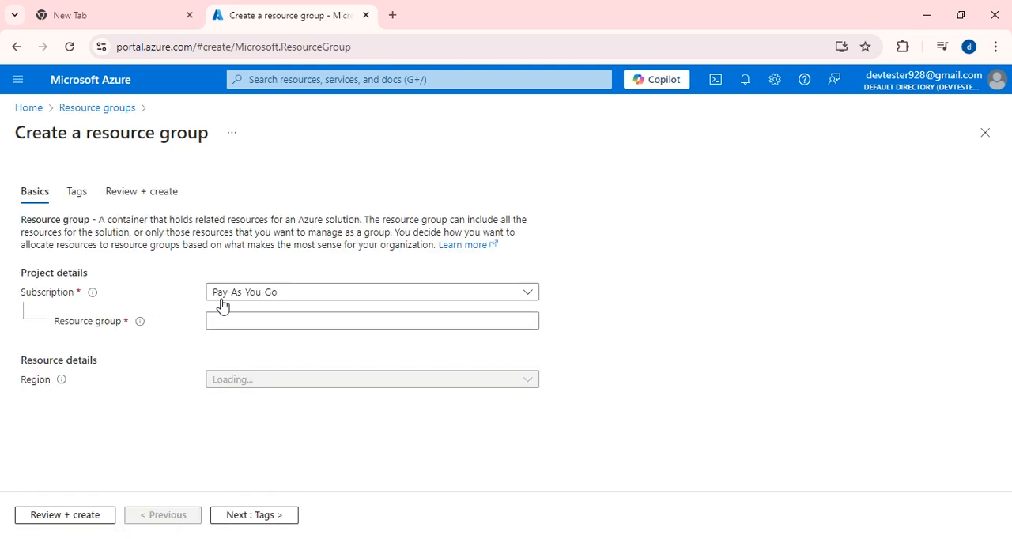
{"action": "left_click", "coordinate": [410, 296]}
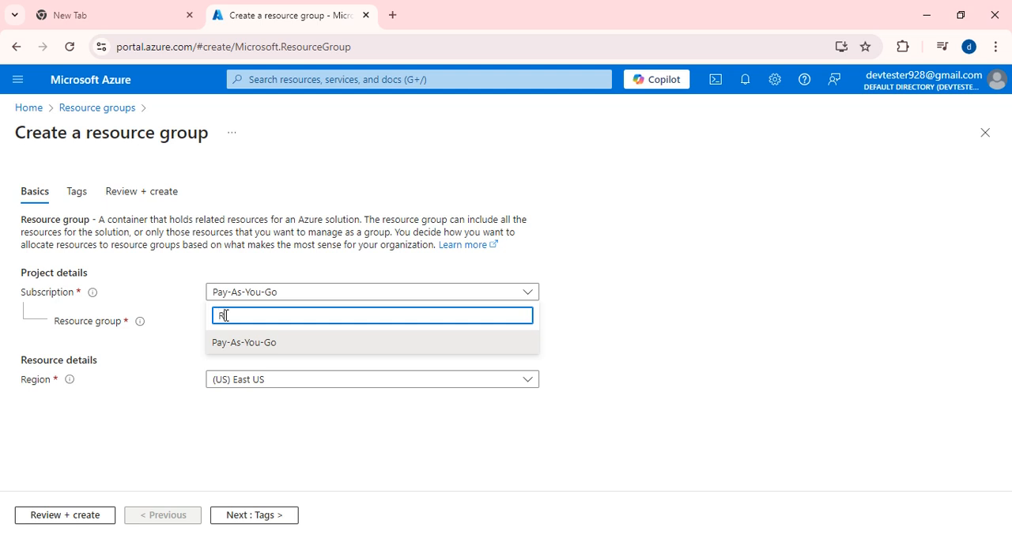
{"action": "type", "text": "RG"}
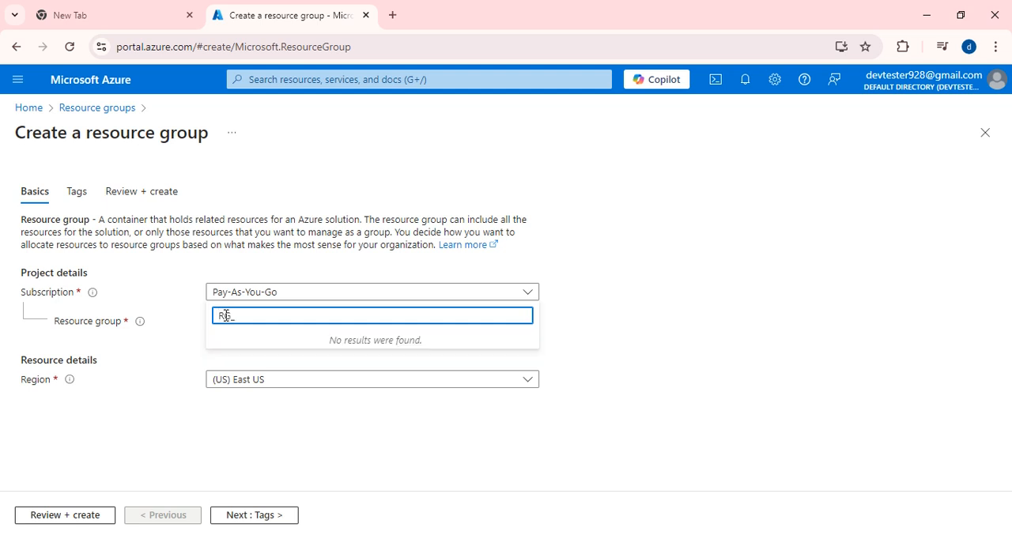
{"action": "type", "text": "_DEvrtes"}
{"action": "key", "text": "BackSpace"}
{"action": "key", "text": "BackSpace"}
{"action": "key", "text": "BackSpace"}
{"action": "key", "text": "BackSpace"}
{"action": "key", "text": "BackSpace"}
{"action": "key", "text": "BackSpace"}
{"action": "type", "text": "evtest"}
- Look through the available regions and choose (US) East US for the resource group
{"action": "left_click", "coordinate": [351, 383]}
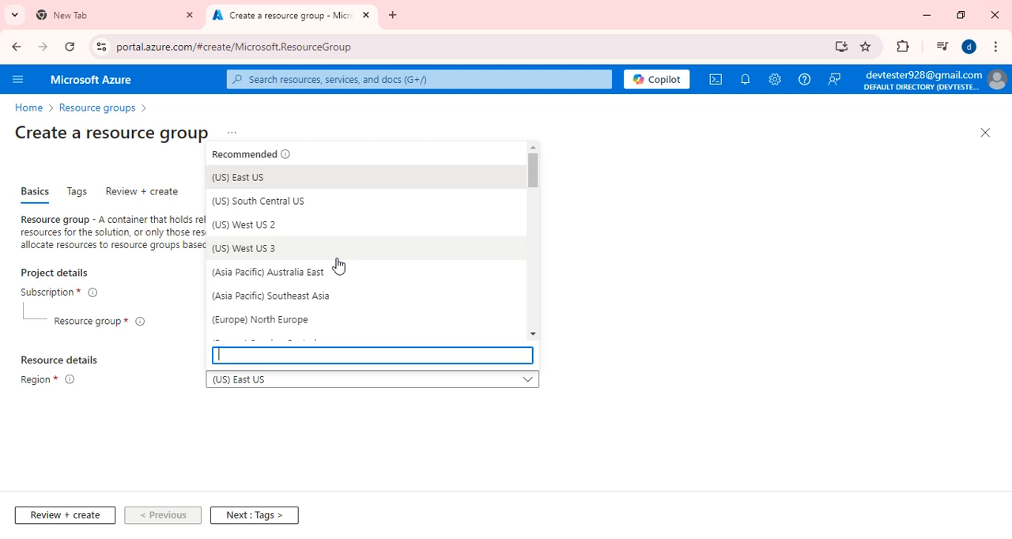
{"action": "scroll", "coordinate": [337, 264], "scroll_direction": "down", "scroll_amount": 12}
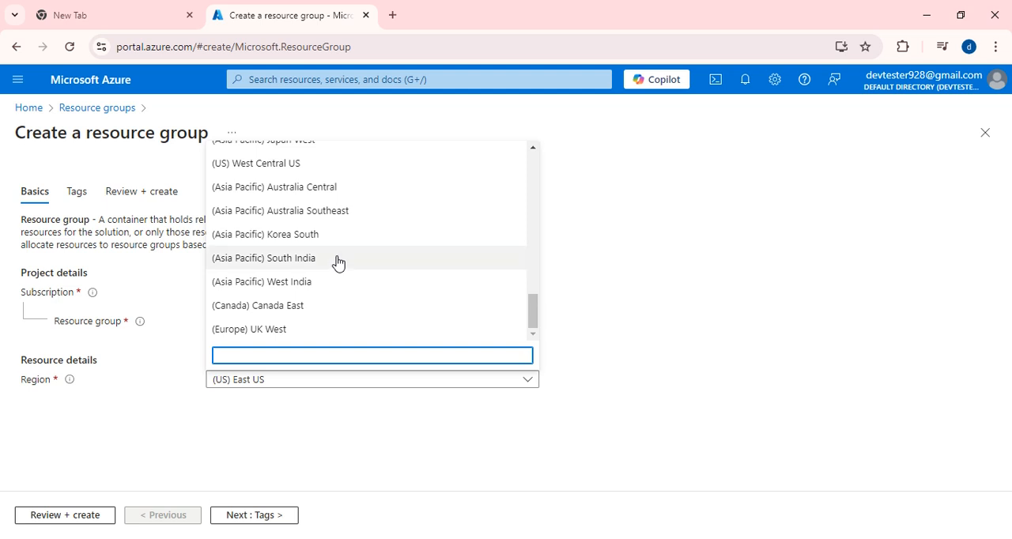
{"action": "scroll", "coordinate": [338, 263], "scroll_direction": "up", "scroll_amount": 12}
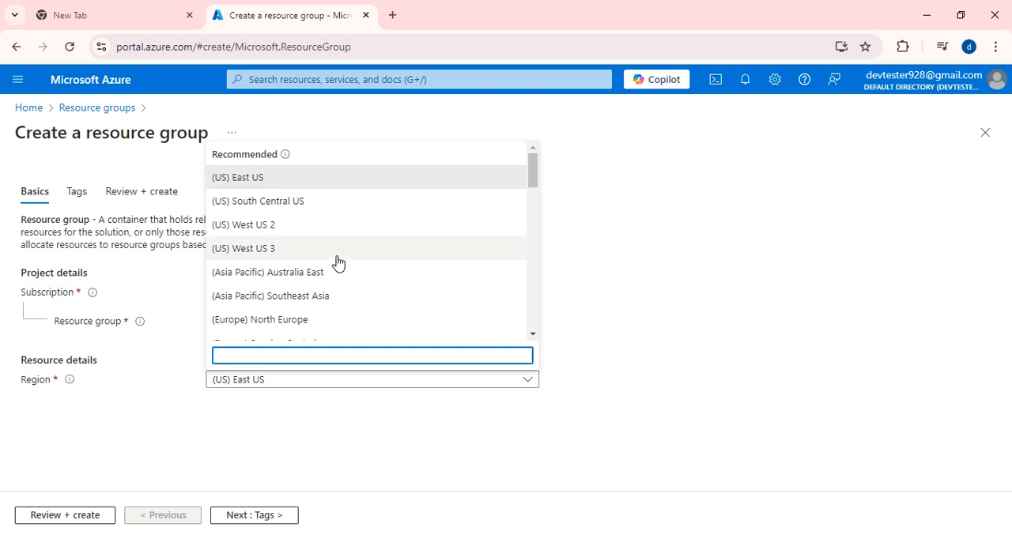
{"action": "left_click", "coordinate": [235, 178]}
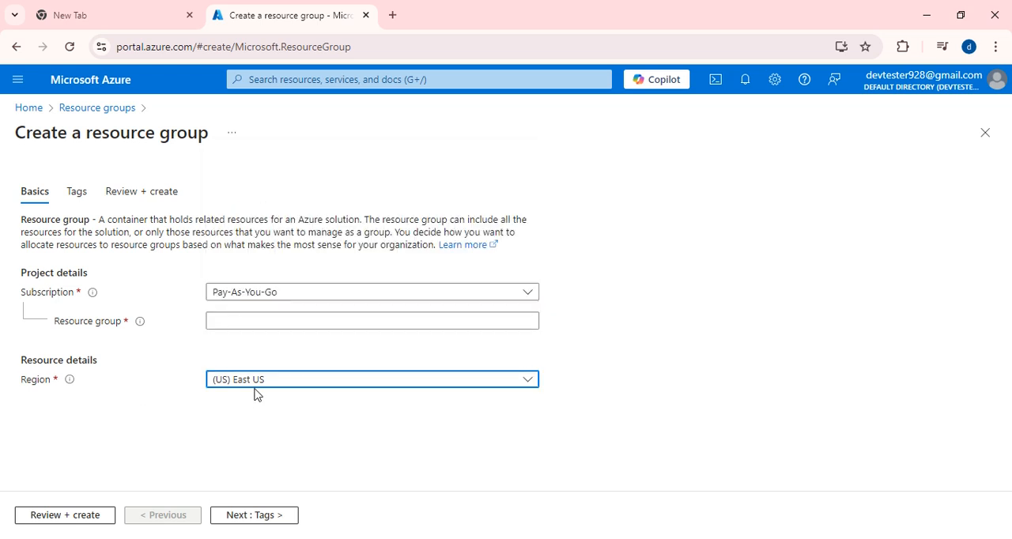
- Try to review and create the resource group without tags, and return to its basic details
{"action": "left_click", "coordinate": [264, 516]}
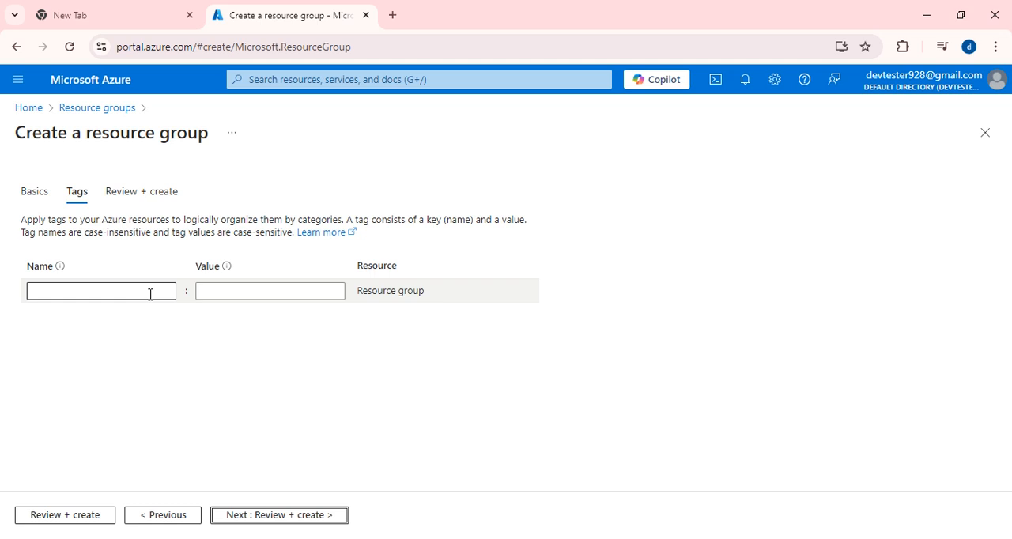
{"action": "left_click", "coordinate": [136, 200]}
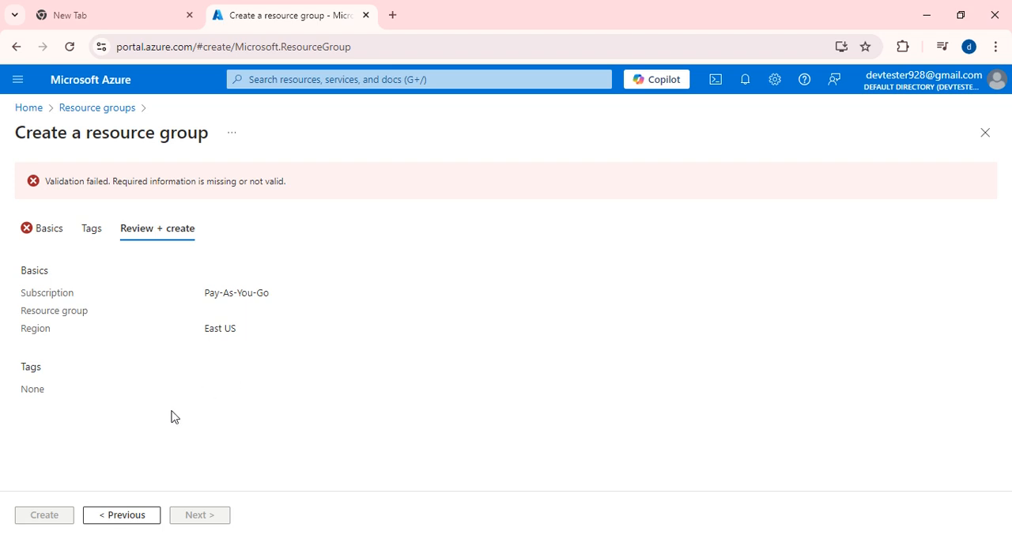
{"action": "left_click", "coordinate": [90, 523]}
{"action": "left_click", "coordinate": [77, 518]}
{"action": "left_click", "coordinate": [118, 515]}
{"action": "left_click", "coordinate": [75, 516]}
{"action": "left_click", "coordinate": [133, 522]}
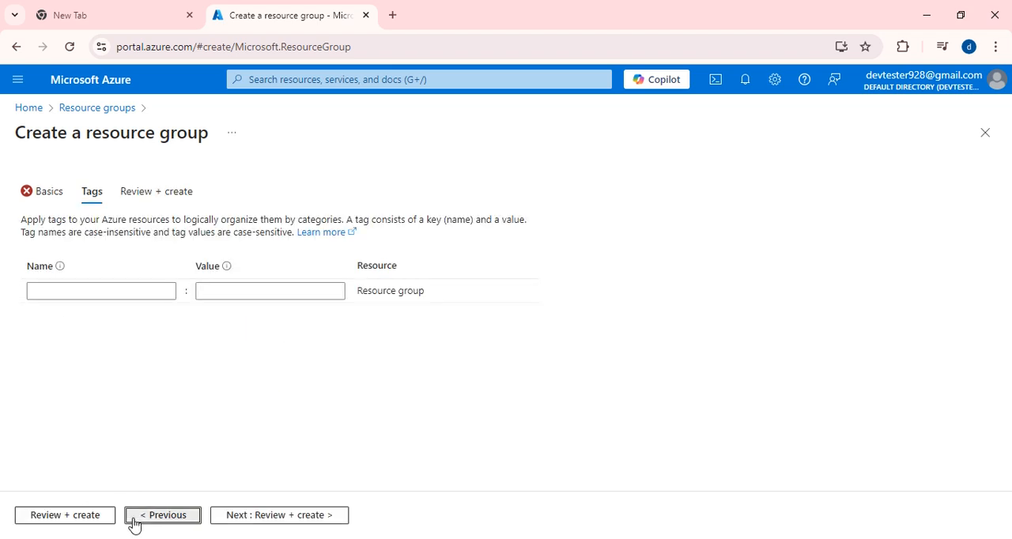
{"action": "left_click", "coordinate": [134, 521]}
- Name the resource group RG_devtest, review its settings and create it
{"action": "left_click", "coordinate": [234, 317]}
{"action": "type", "text": "R"}
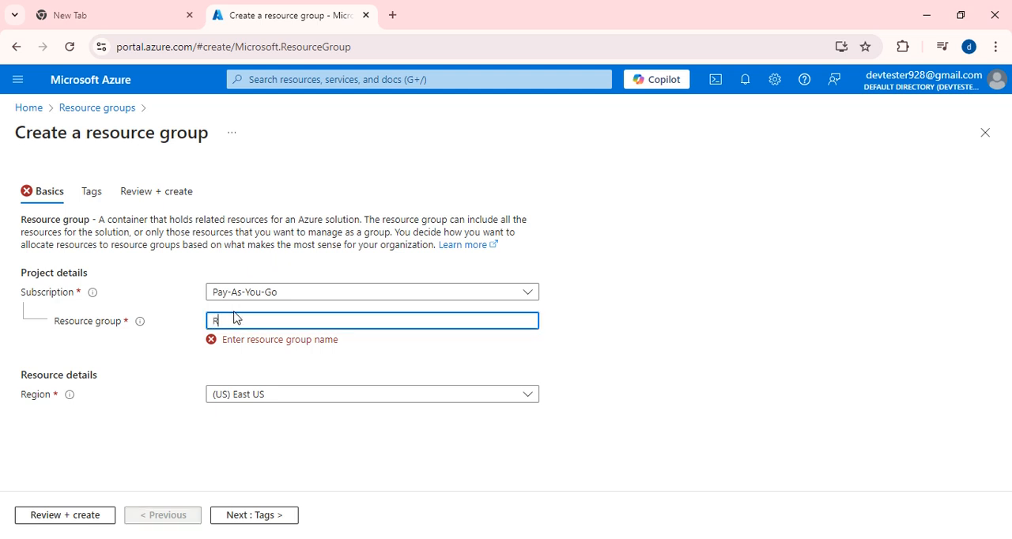
{"action": "type", "text": "G_devtest"}
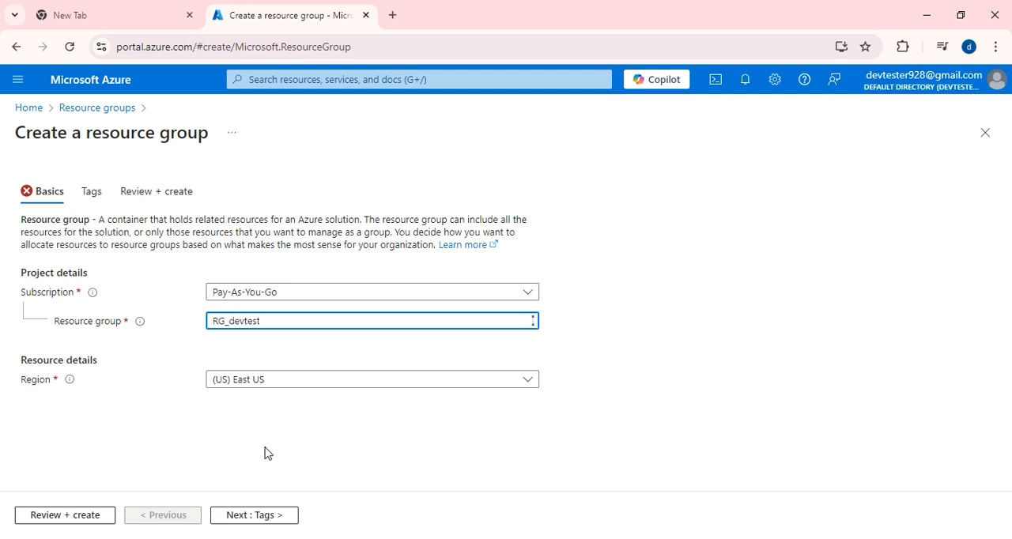
{"action": "left_click", "coordinate": [81, 514]}
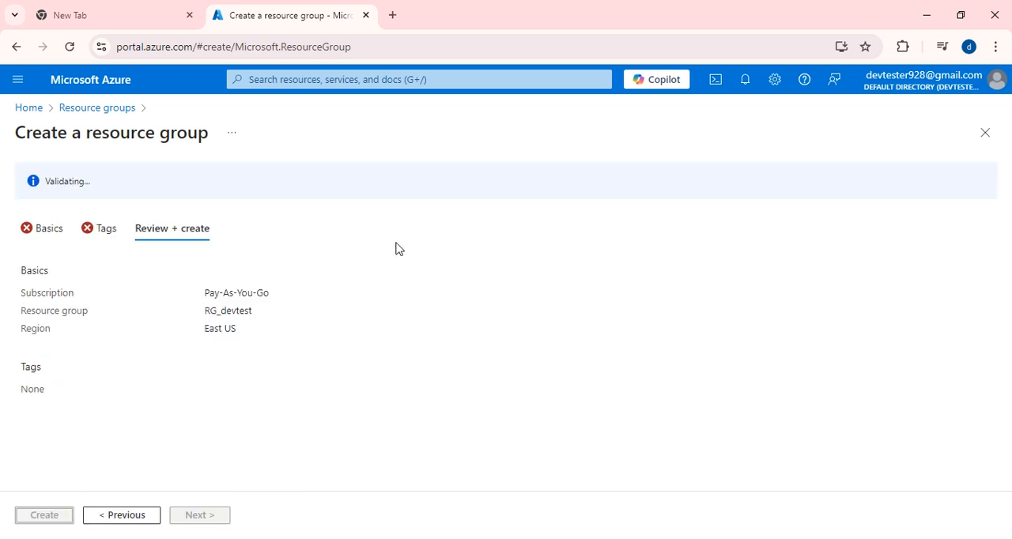
{"action": "left_click", "coordinate": [43, 515]}
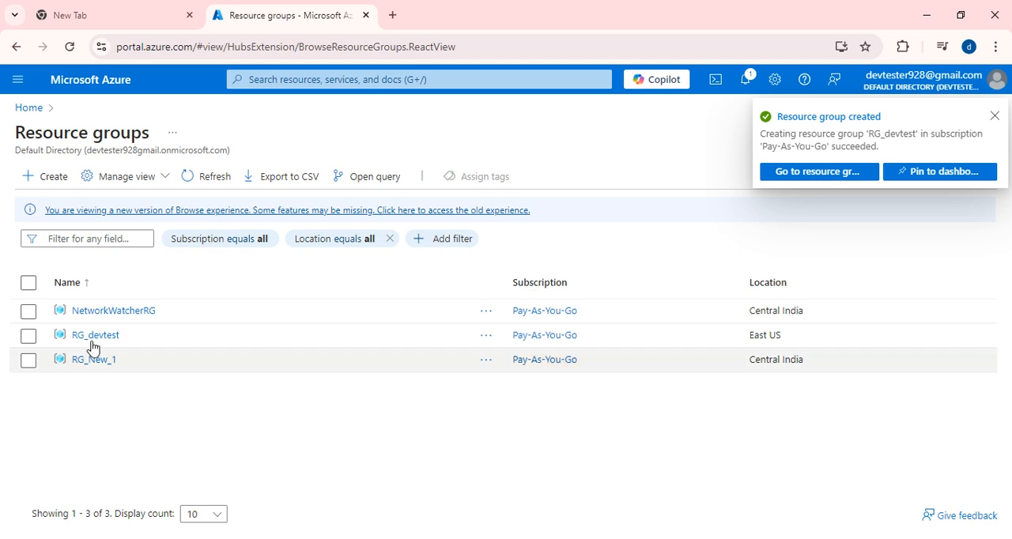
- Open the RG_devtest resource group, close it again and refresh the resource group list
{"action": "left_click", "coordinate": [94, 338]}
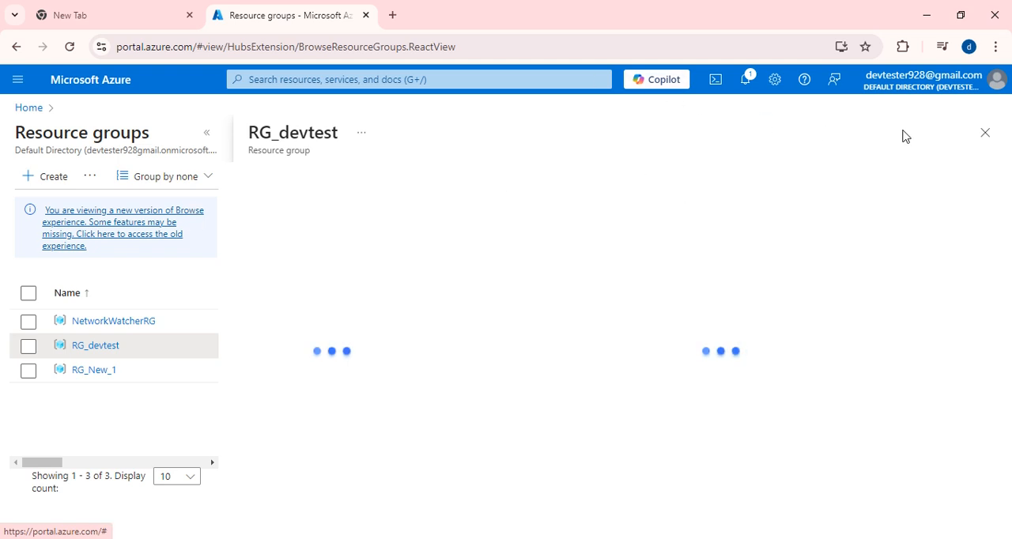
{"action": "left_click", "coordinate": [986, 134]}
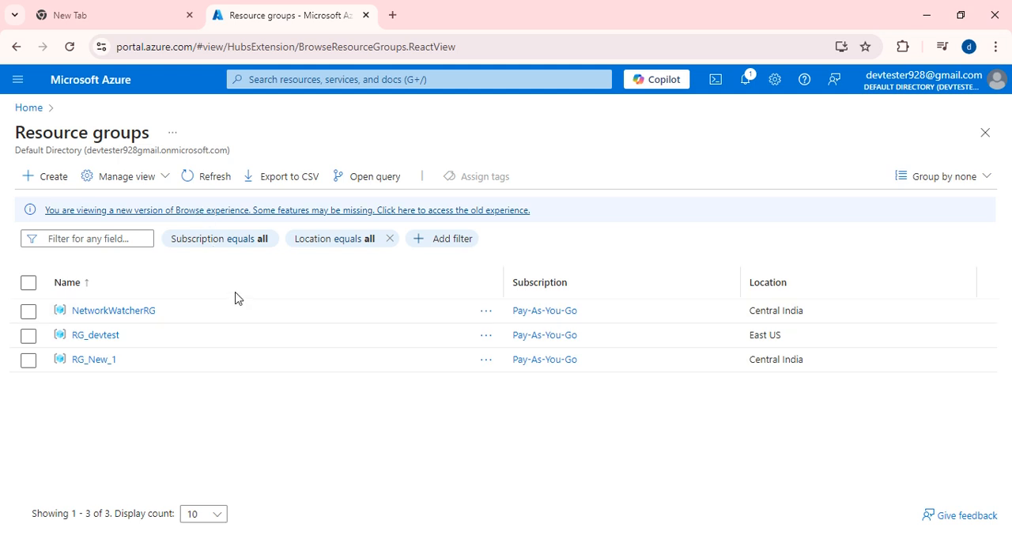
{"action": "left_click", "coordinate": [191, 178]}
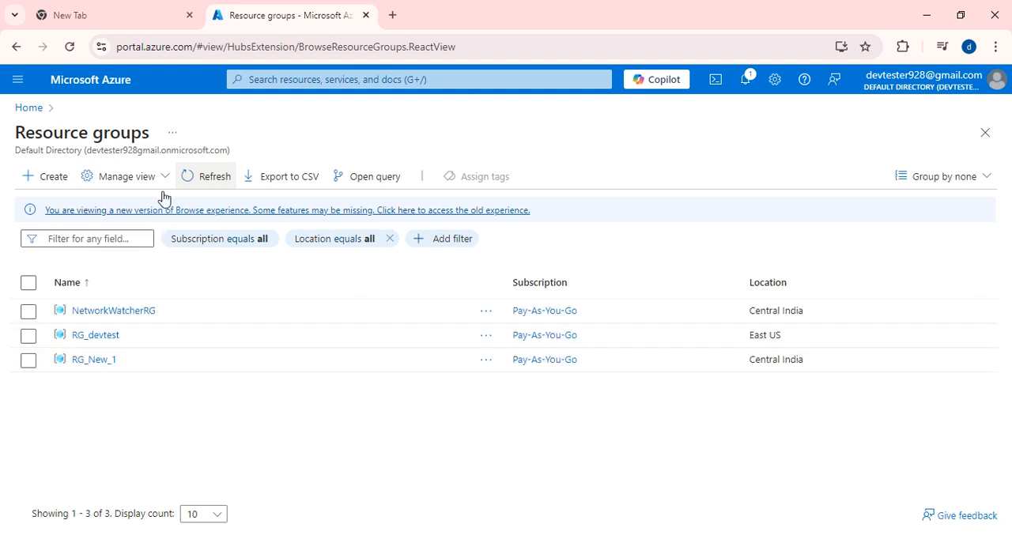
- Start creating a virtual network from the portal home page and assign it to the RG_devtest resource group
{"action": "left_click", "coordinate": [27, 109]}
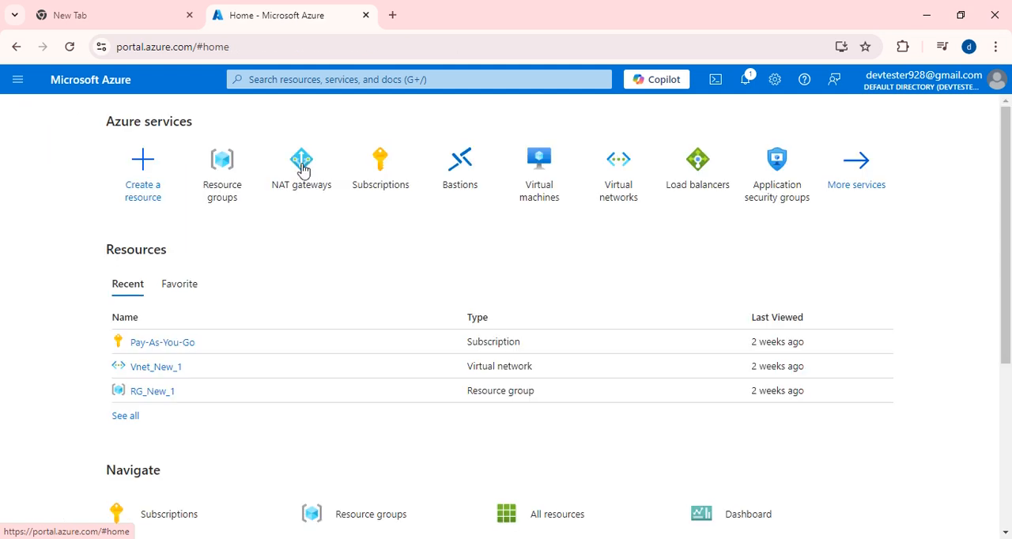
{"action": "left_click", "coordinate": [627, 196]}
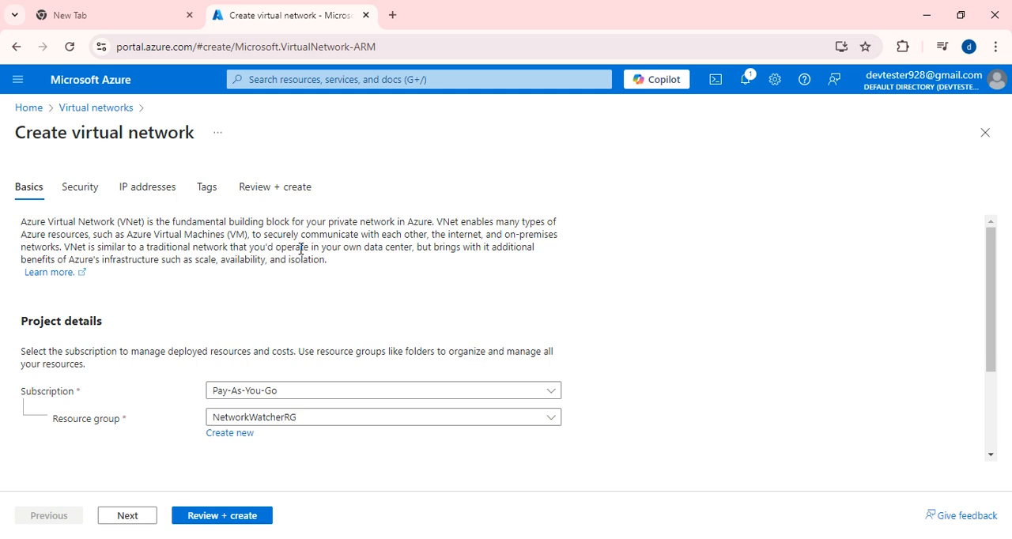
{"action": "scroll", "coordinate": [355, 380], "scroll_direction": "down", "scroll_amount": 1}
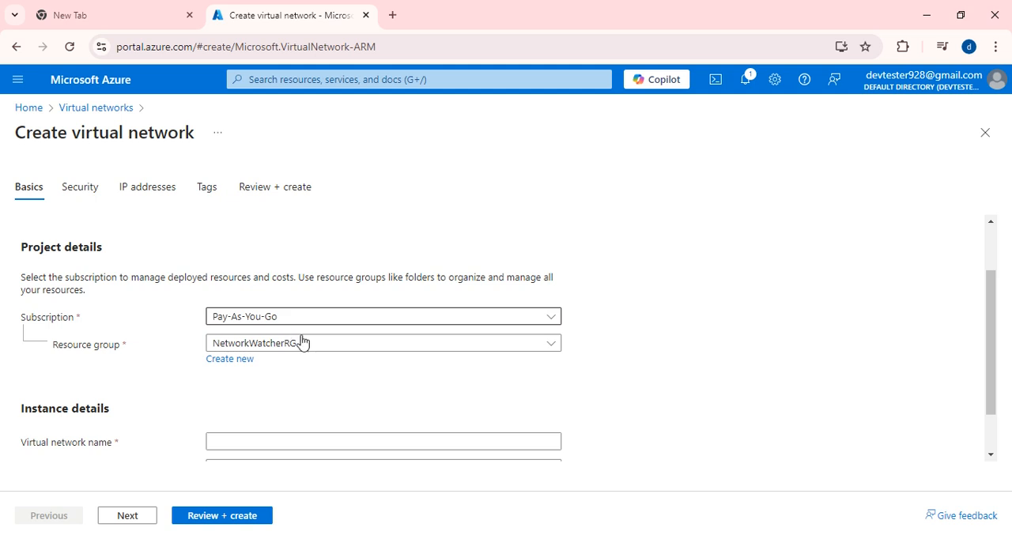
{"action": "scroll", "coordinate": [307, 354], "scroll_direction": "down", "scroll_amount": 1}
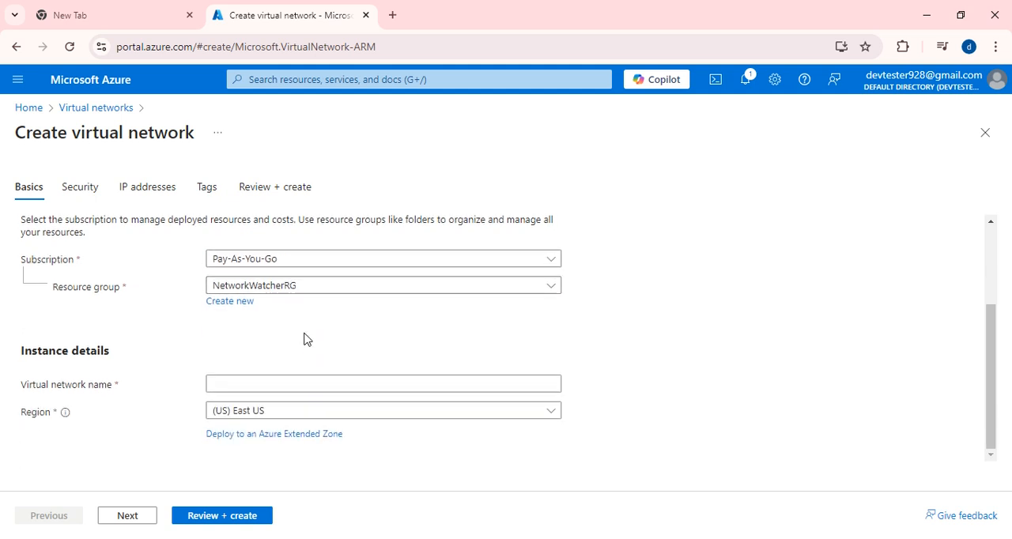
{"action": "left_click", "coordinate": [413, 290]}
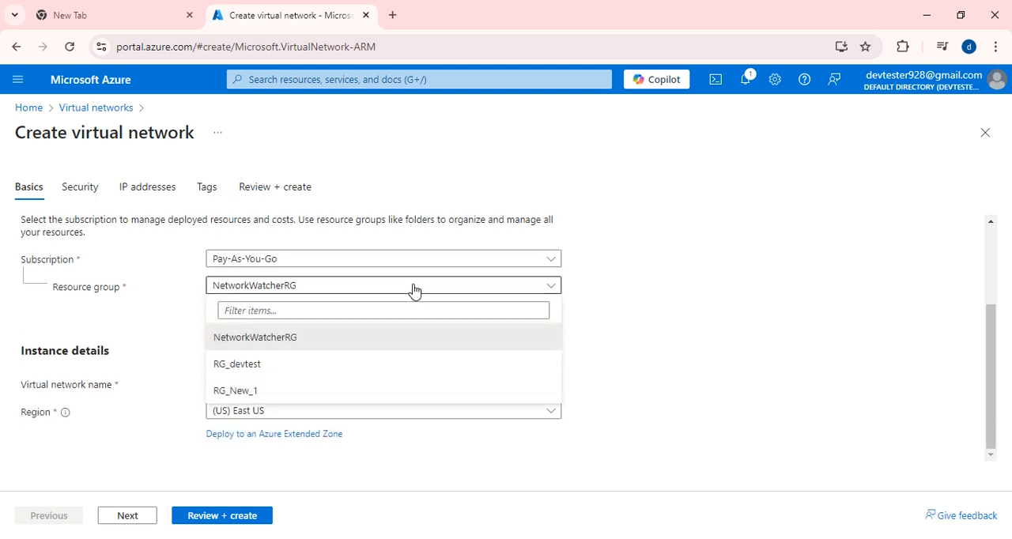
{"action": "left_click", "coordinate": [261, 364]}
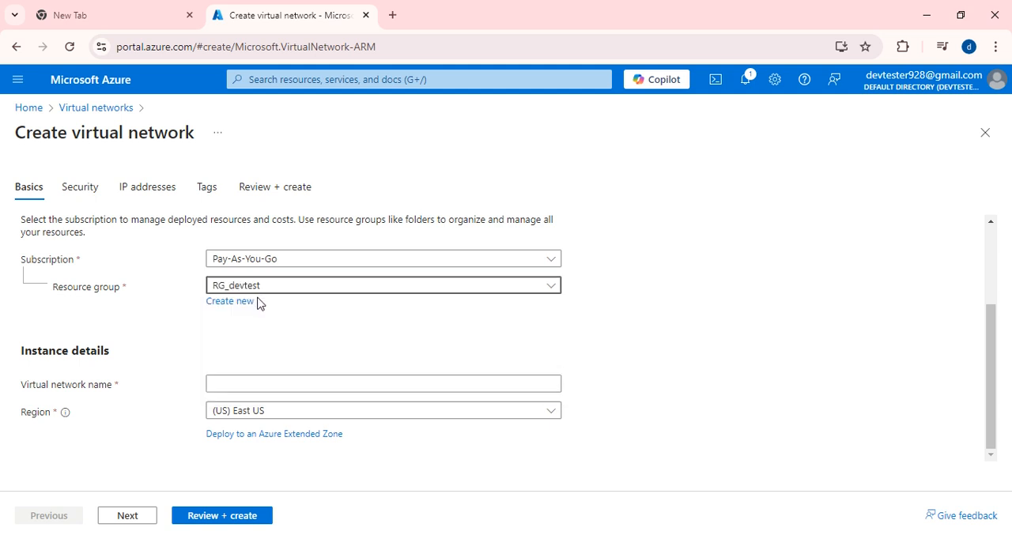
- Name the virtual network Devtest_network
{"action": "left_click", "coordinate": [226, 383]}
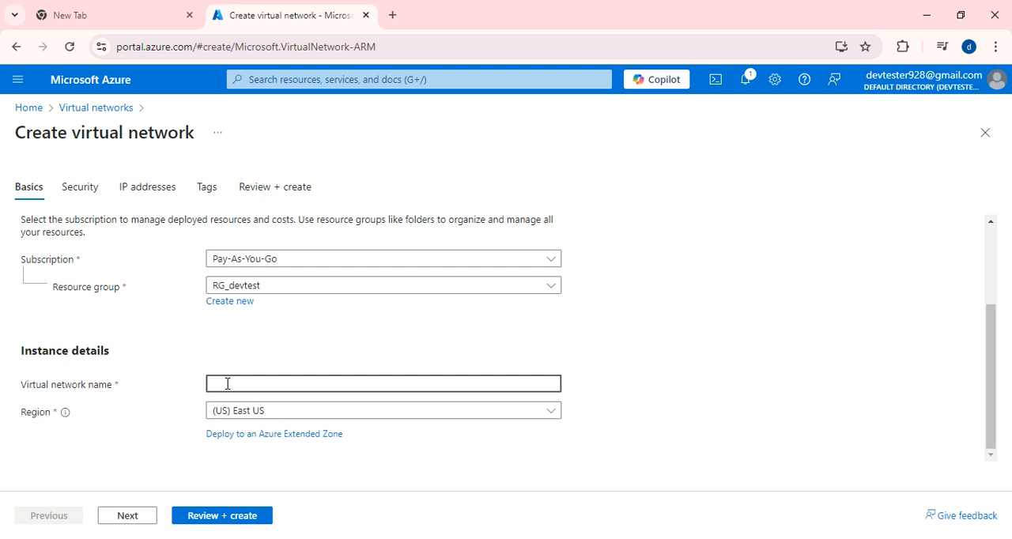
{"action": "type", "text": "Devtest_network"}
{"action": "left_click", "coordinate": [248, 385]}
- Try enabling virtual network encryption in the network's security settings and switch it off again
{"action": "left_click", "coordinate": [81, 189]}
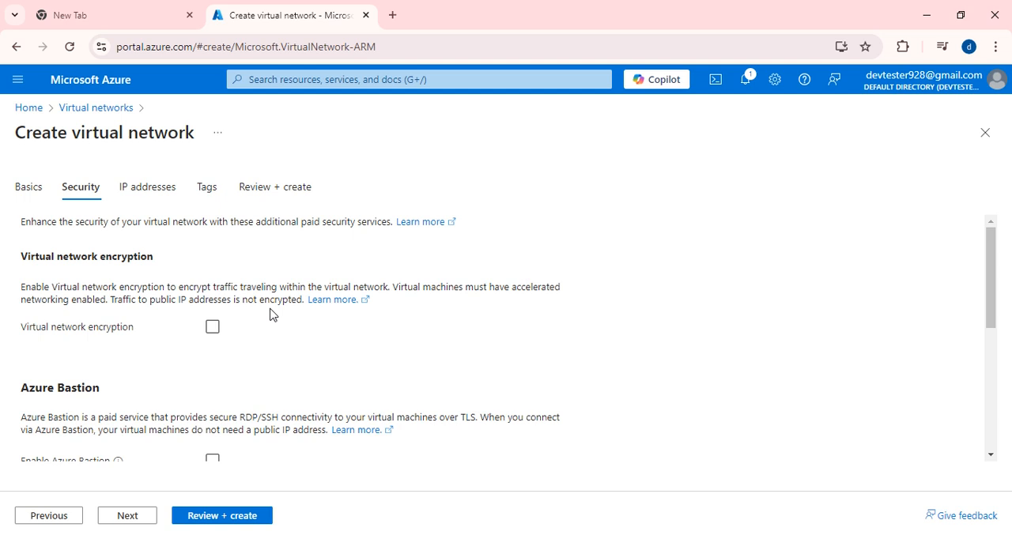
{"action": "scroll", "coordinate": [270, 314], "scroll_direction": "down", "scroll_amount": 2}
{"action": "scroll", "coordinate": [256, 311], "scroll_direction": "up", "scroll_amount": 2}
{"action": "scroll", "coordinate": [319, 343], "scroll_direction": "down", "scroll_amount": 1}
{"action": "left_click", "coordinate": [212, 254]}
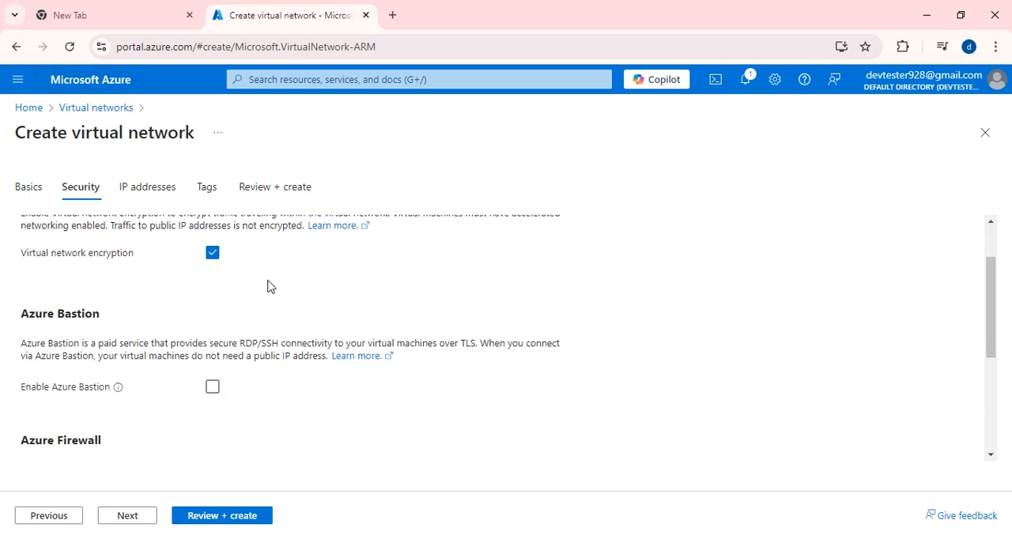
{"action": "scroll", "coordinate": [271, 294], "scroll_direction": "down", "scroll_amount": 2}
{"action": "scroll", "coordinate": [273, 310], "scroll_direction": "up", "scroll_amount": 3}
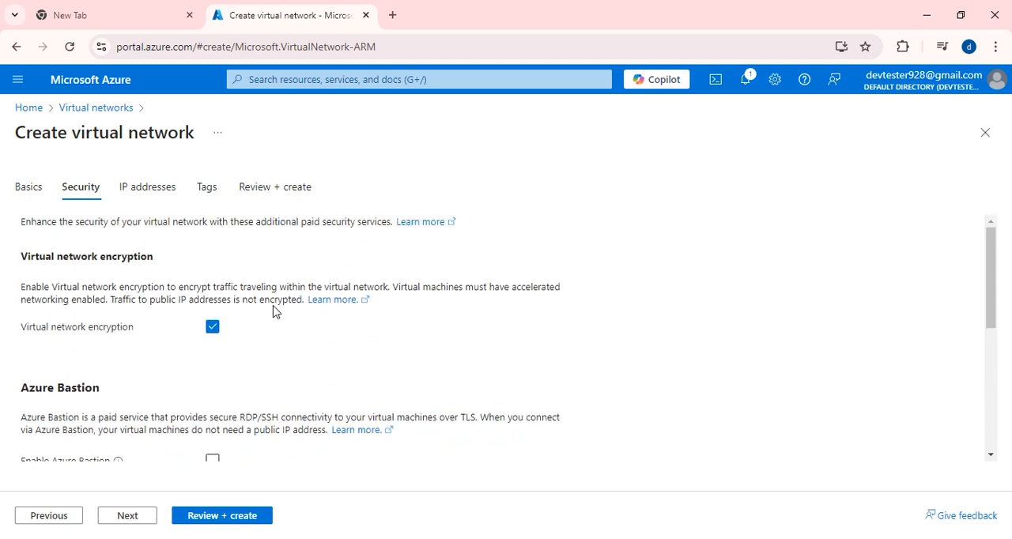
{"action": "left_click", "coordinate": [213, 327]}
- Try enabling Azure Firewall in the network's security settings, switch it off again and look over the remaining security options
{"action": "scroll", "coordinate": [260, 361], "scroll_direction": "down", "scroll_amount": 1}
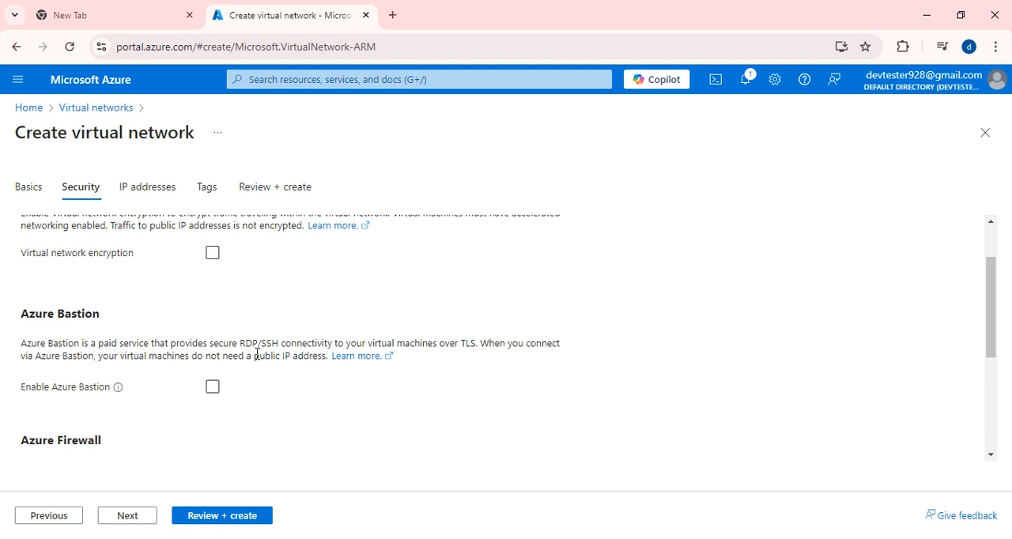
{"action": "scroll", "coordinate": [325, 364], "scroll_direction": "down", "scroll_amount": 3}
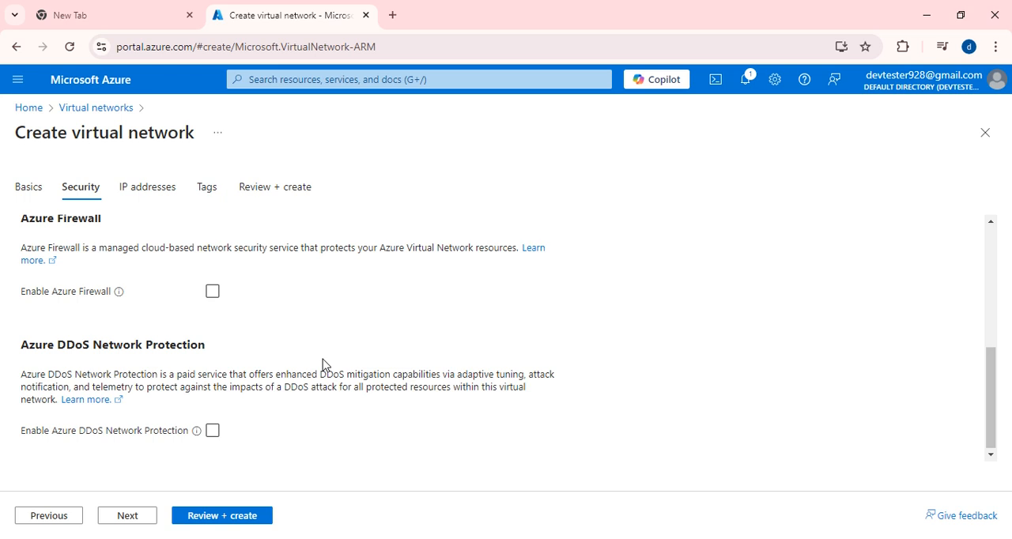
{"action": "left_click", "coordinate": [213, 294]}
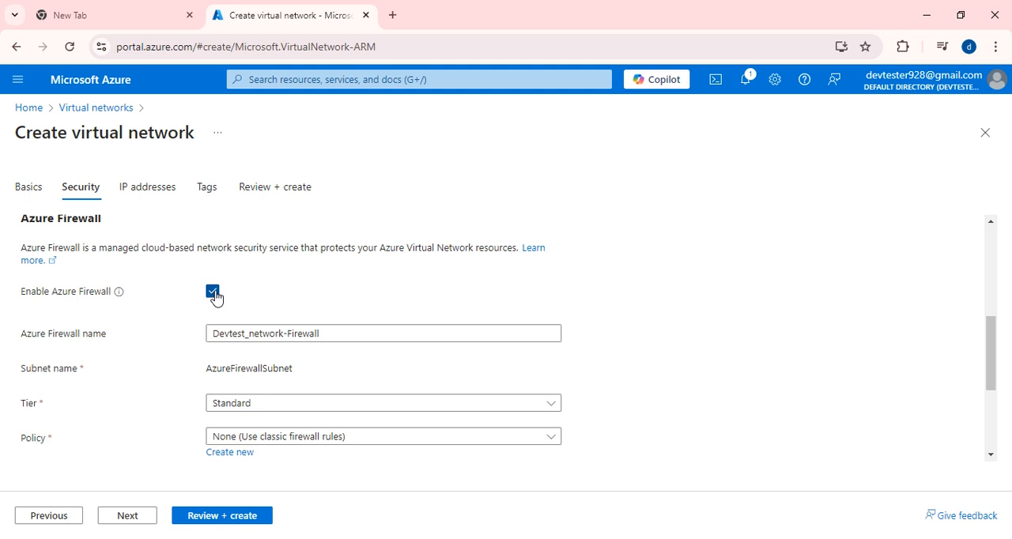
{"action": "left_click", "coordinate": [213, 293]}
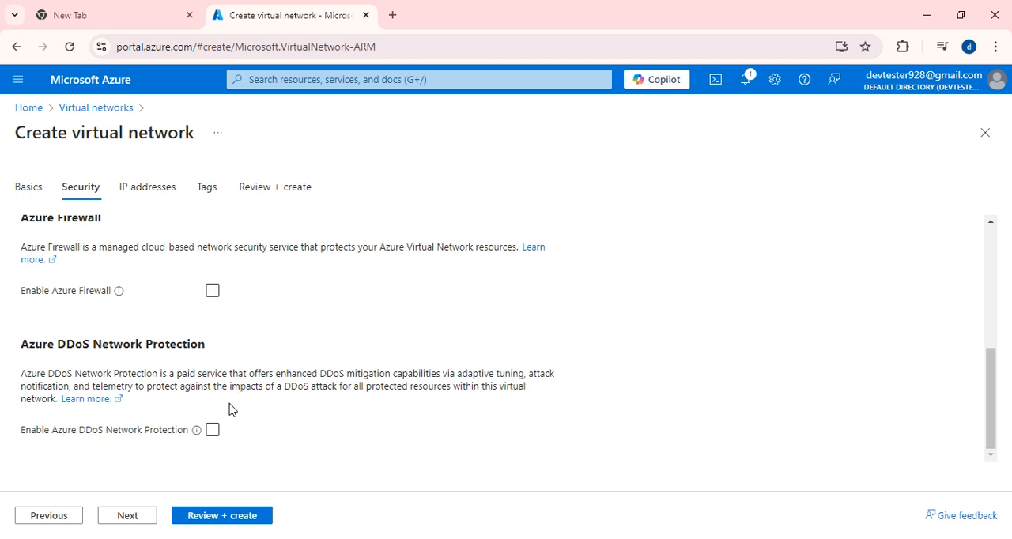
{"action": "scroll", "coordinate": [229, 408], "scroll_direction": "up", "scroll_amount": 5}
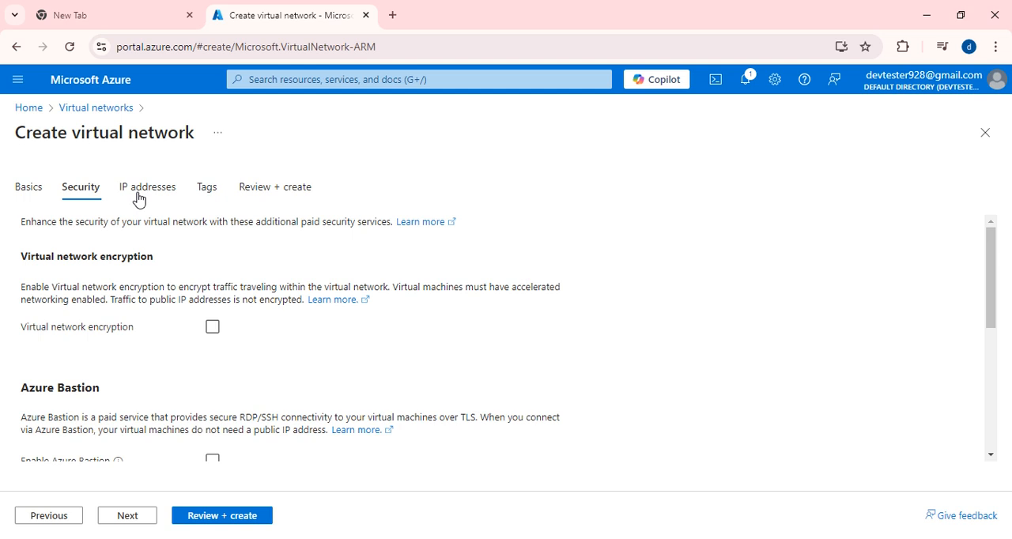
{"action": "scroll", "coordinate": [270, 449], "scroll_direction": "down", "scroll_amount": 5}
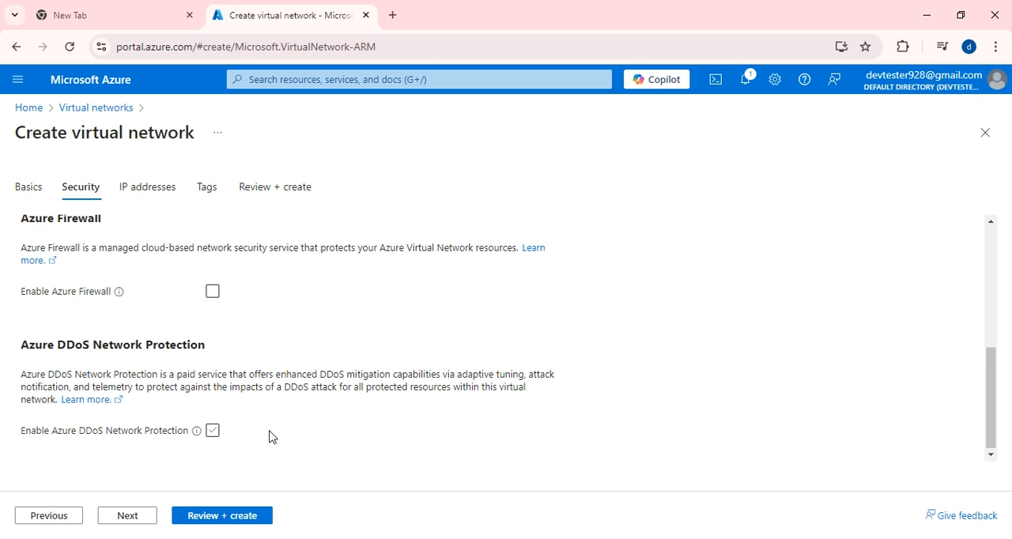
{"action": "scroll", "coordinate": [271, 435], "scroll_direction": "up", "scroll_amount": 5}
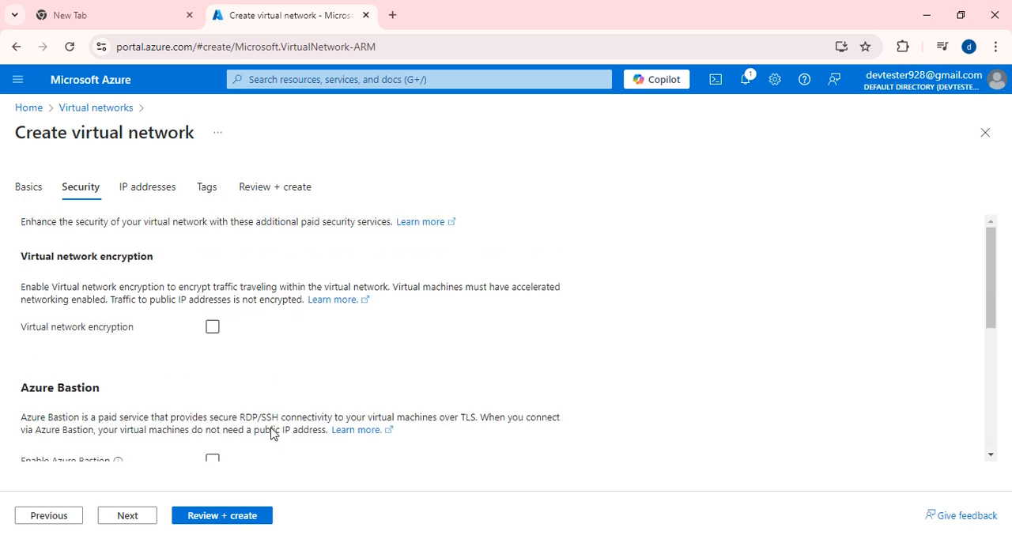
- Examine the virtual network's IPv4 address space and subnet list, rechecking the security settings in between
{"action": "left_click", "coordinate": [142, 196]}
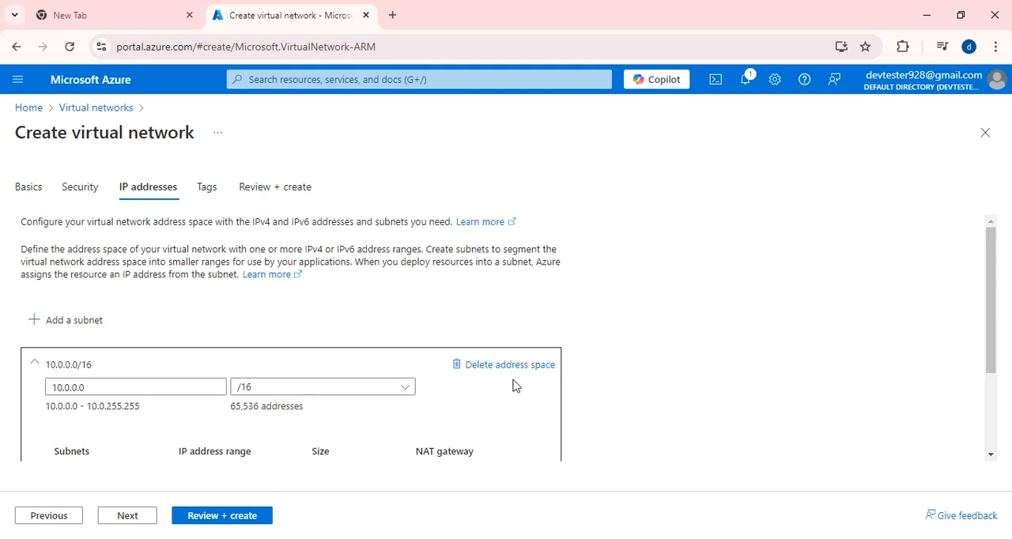
{"action": "scroll", "coordinate": [497, 391], "scroll_direction": "down", "scroll_amount": 2}
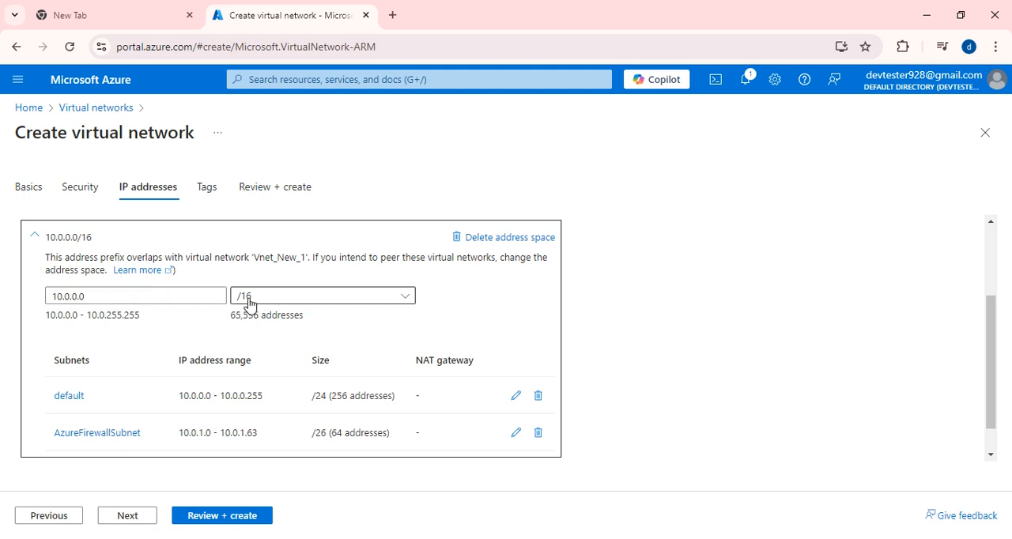
{"action": "scroll", "coordinate": [340, 311], "scroll_direction": "down", "scroll_amount": 1}
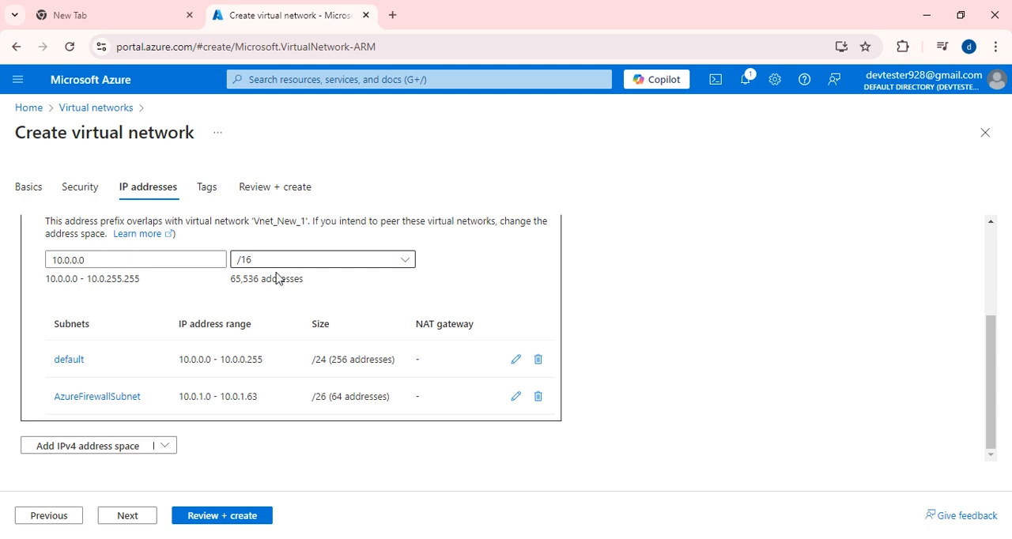
{"action": "left_click_drag", "start_coordinate": [222, 283], "coordinate": [264, 296]}
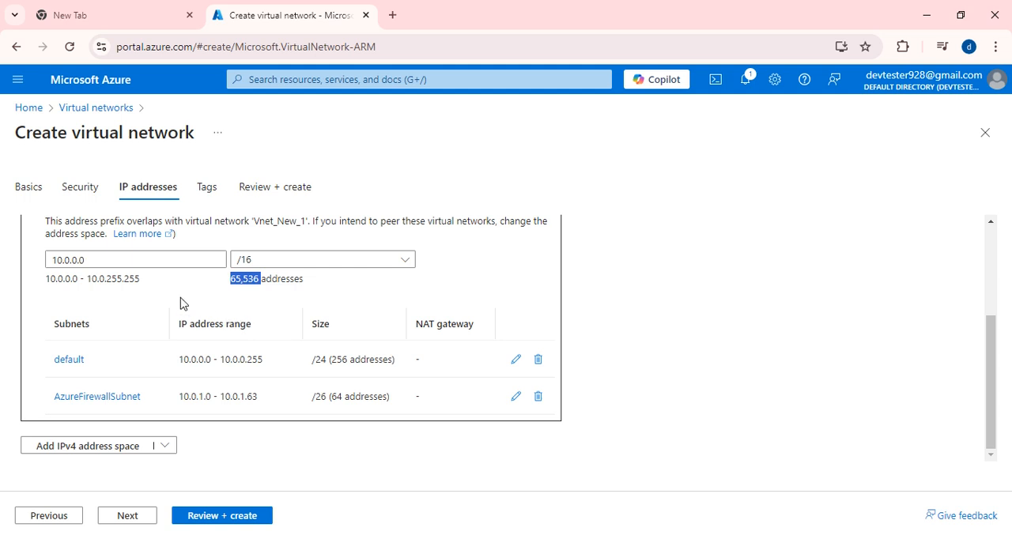
{"action": "left_click", "coordinate": [68, 260]}
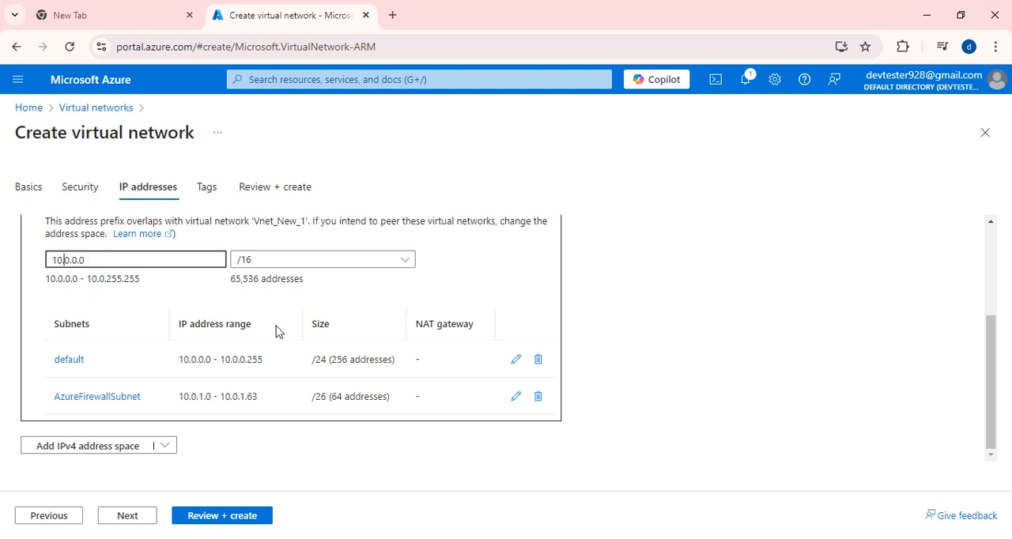
{"action": "left_click", "coordinate": [340, 305]}
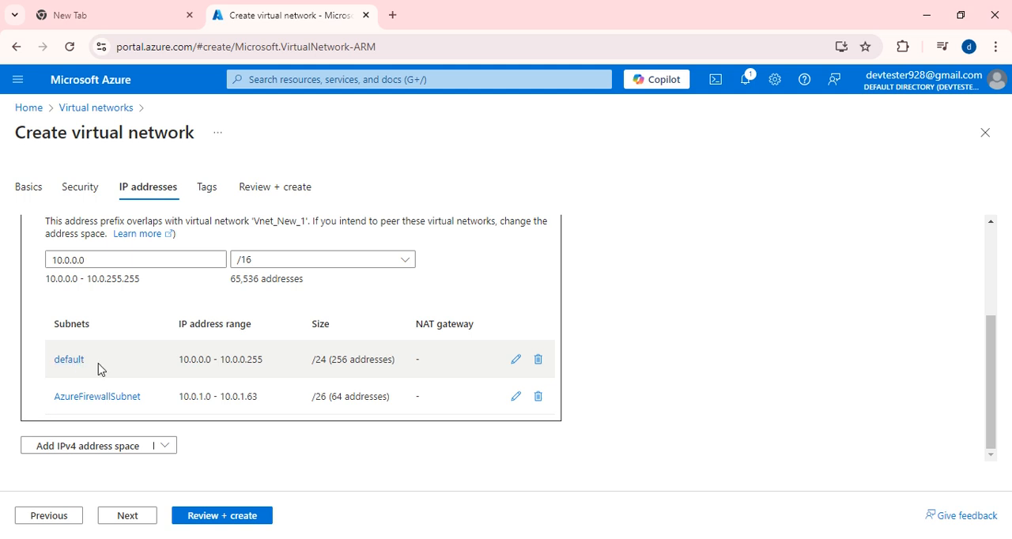
{"action": "scroll", "coordinate": [159, 403], "scroll_direction": "up", "scroll_amount": 5}
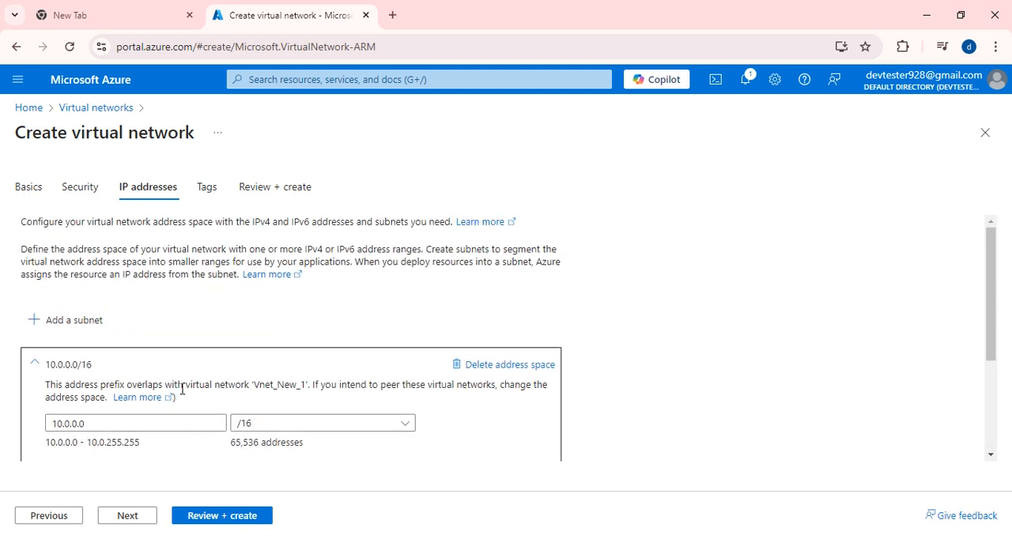
{"action": "left_click", "coordinate": [77, 191]}
{"action": "scroll", "coordinate": [291, 339], "scroll_direction": "down", "scroll_amount": 5}
{"action": "scroll", "coordinate": [253, 347], "scroll_direction": "up", "scroll_amount": 5}
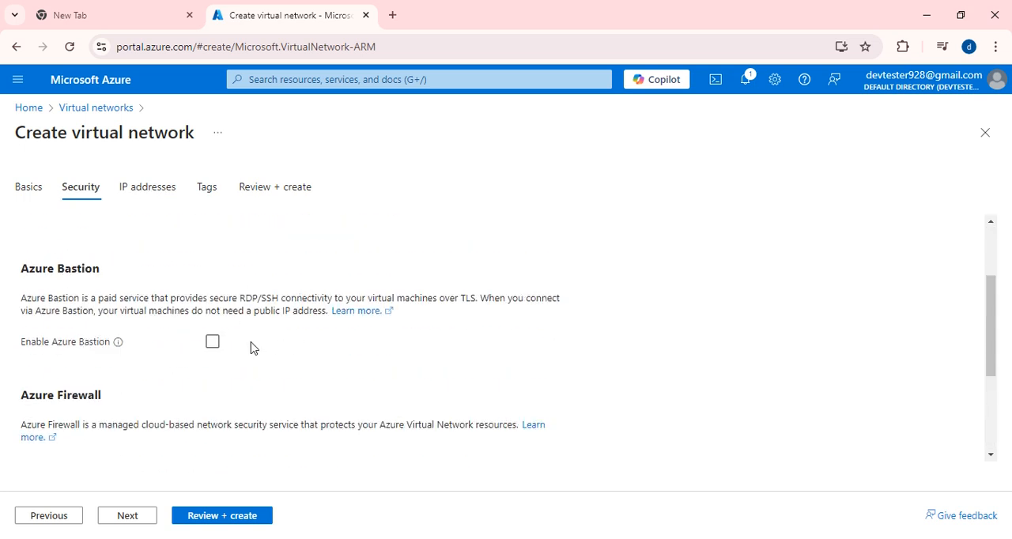
{"action": "left_click", "coordinate": [152, 192]}
{"action": "scroll", "coordinate": [181, 368], "scroll_direction": "down", "scroll_amount": 3}
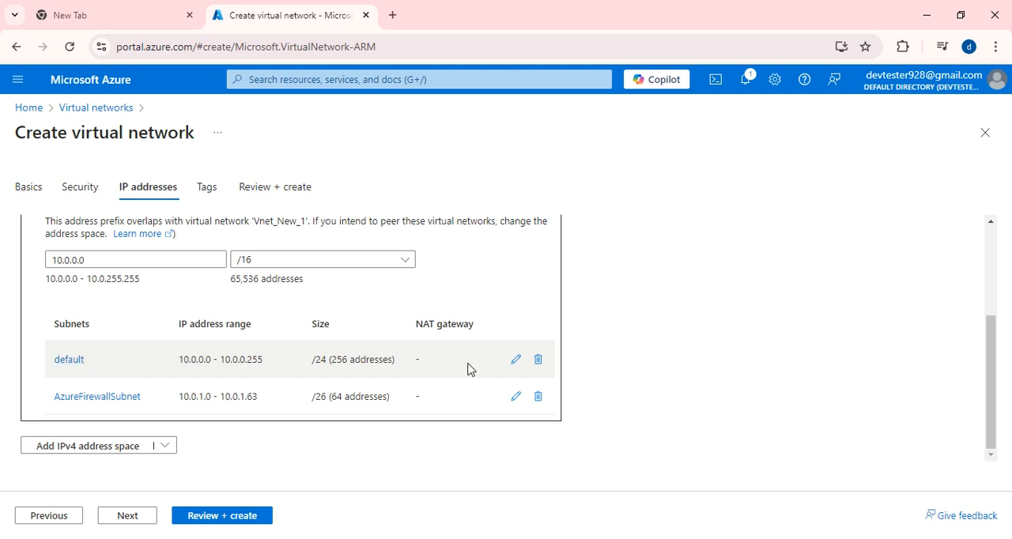
- Open the default subnet for editing, keep its purpose as Default and rename it subnet1
{"action": "left_click", "coordinate": [516, 361]}
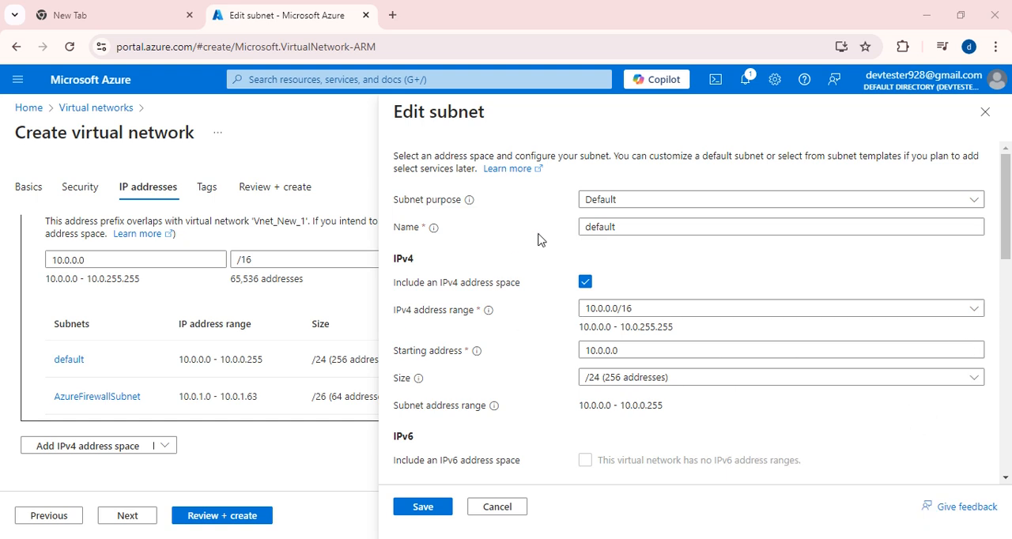
{"action": "left_click", "coordinate": [685, 206]}
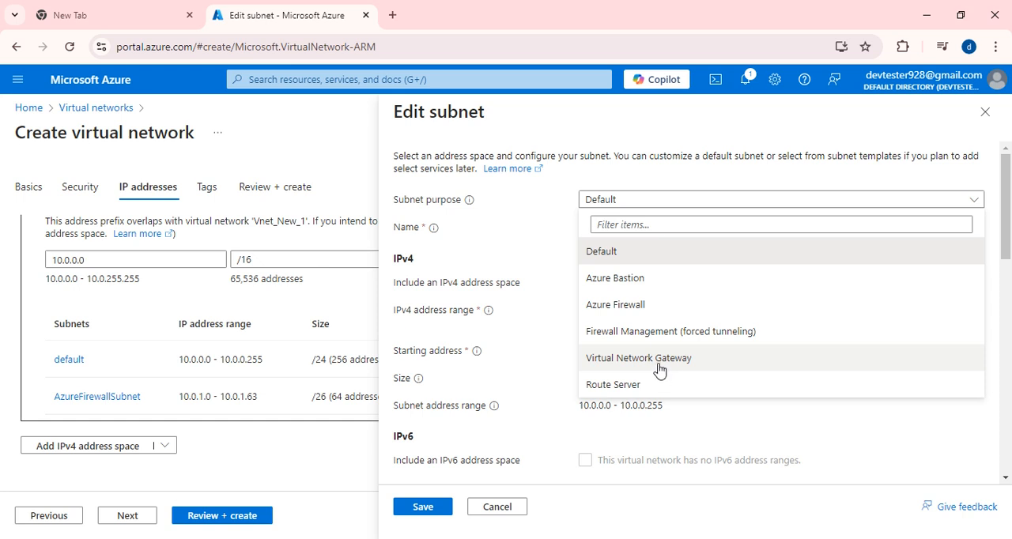
{"action": "left_click", "coordinate": [593, 253]}
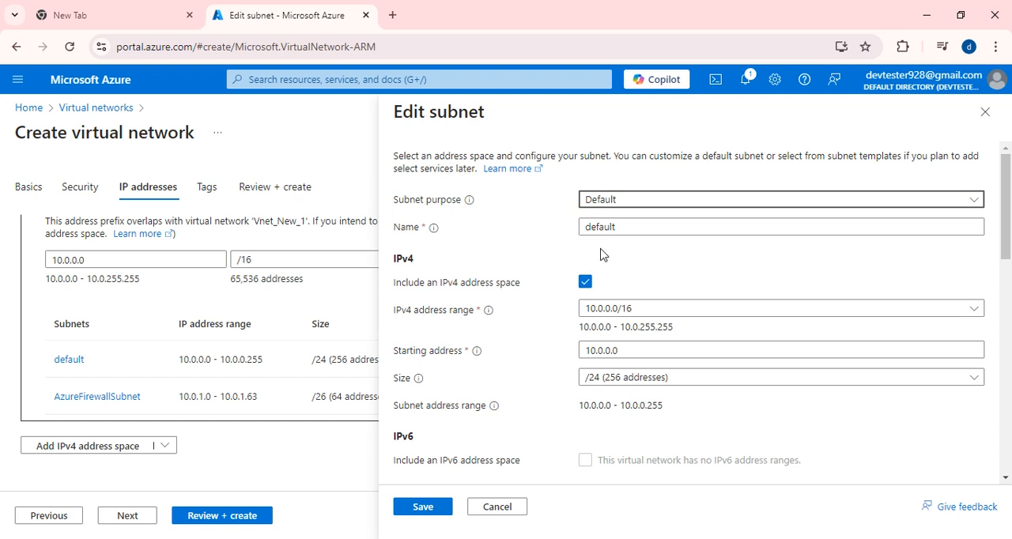
{"action": "left_click", "coordinate": [641, 226]}
{"action": "key", "text": "BackSpace"}
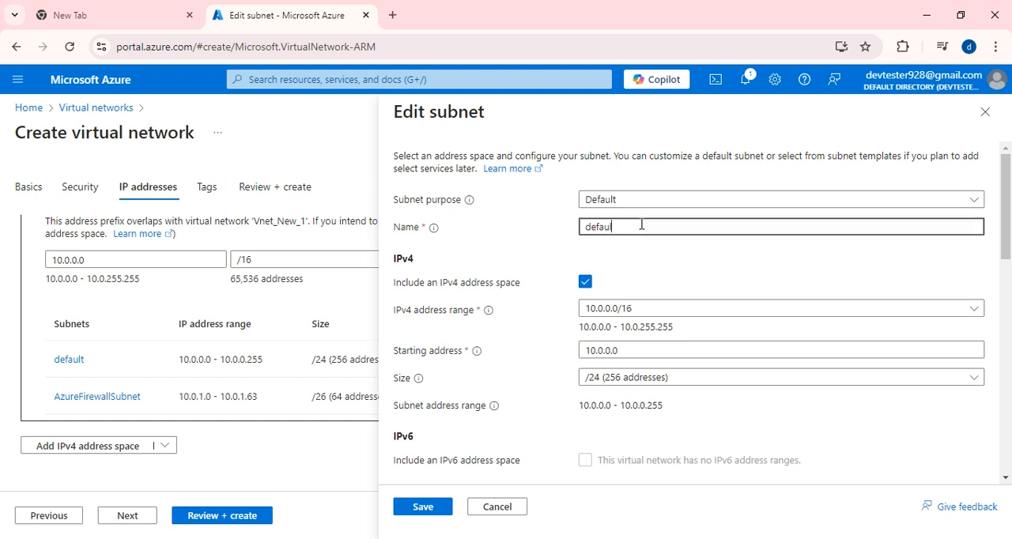
{"action": "key", "text": "BackSpace"}
{"action": "key", "text": "BackSpace"}
{"action": "key", "text": "BackSpace"}
{"action": "key", "text": "BackSpace"}
{"action": "key", "text": "BackSpace"}
{"action": "key", "text": "BackSpace"}
{"action": "type", "text": "subnet1"}
- Select 10.0.0.0/16 as the IPv4 address range of subnet1 and look over its remaining settings
{"action": "scroll", "coordinate": [784, 262], "scroll_direction": "down", "scroll_amount": 1}
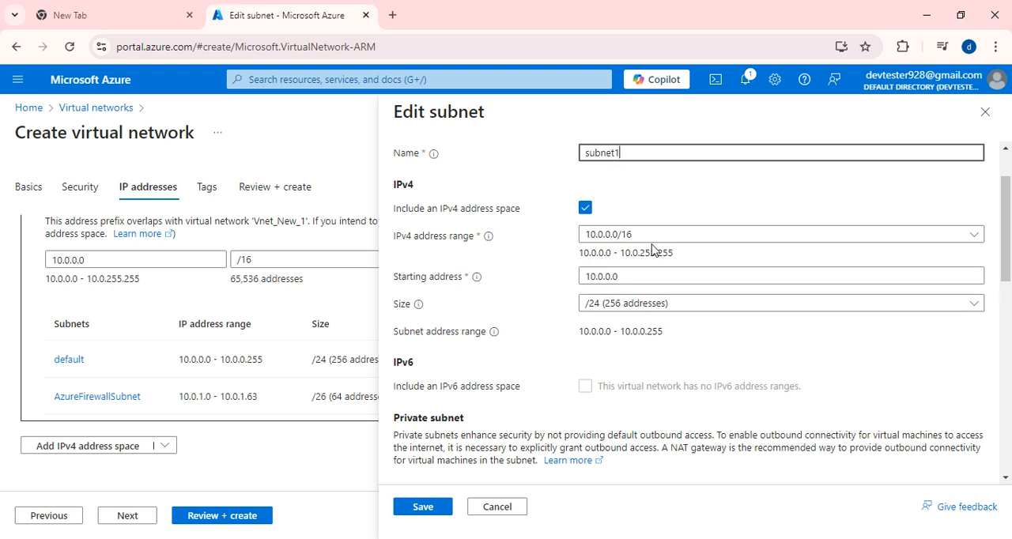
{"action": "left_click", "coordinate": [619, 237]}
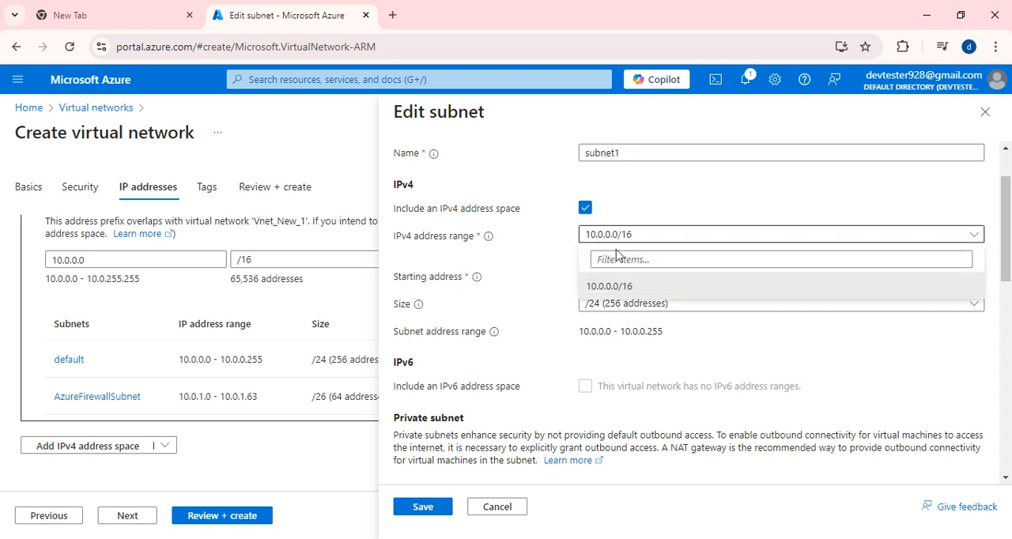
{"action": "left_click", "coordinate": [622, 285]}
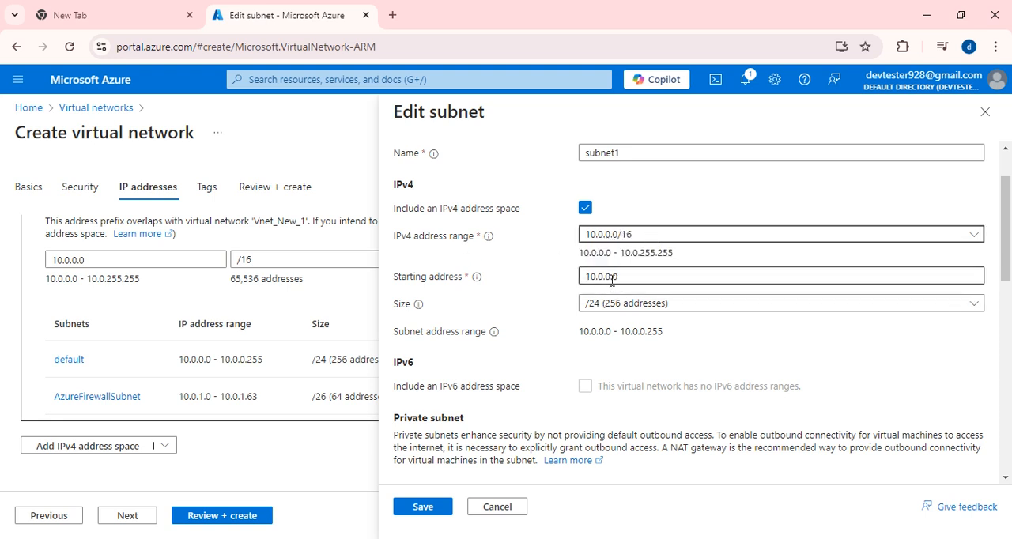
{"action": "scroll", "coordinate": [684, 294], "scroll_direction": "down", "scroll_amount": 6}
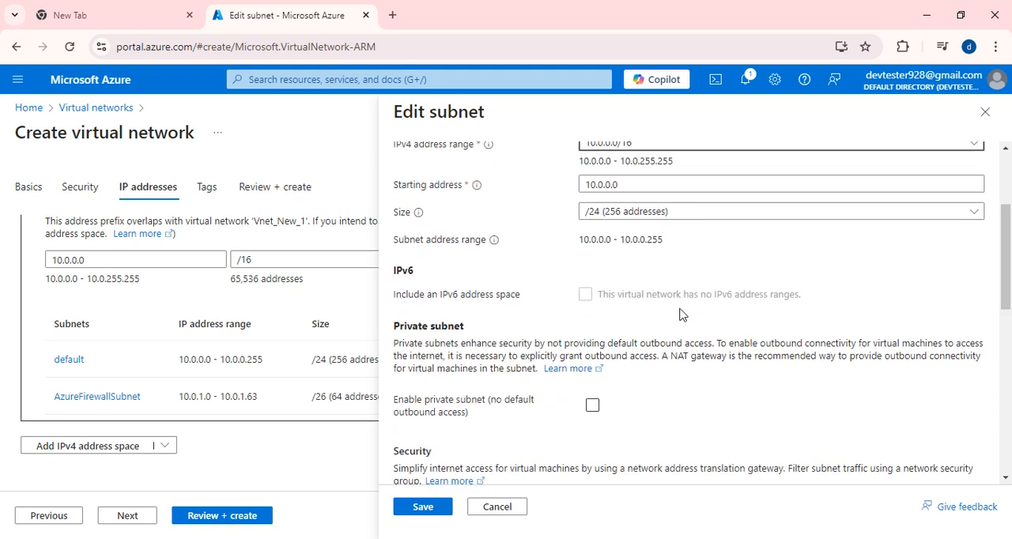
{"action": "scroll", "coordinate": [675, 335], "scroll_direction": "up", "scroll_amount": 7}
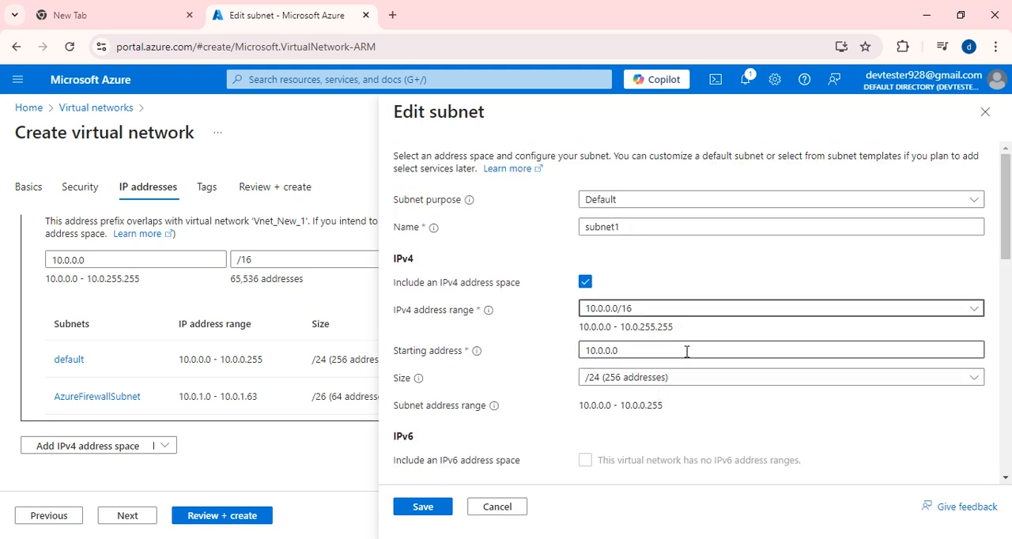
- Try 10.1.0.0 and 10.0.1.0 as the starting address of subnet1
{"action": "left_click", "coordinate": [601, 351]}
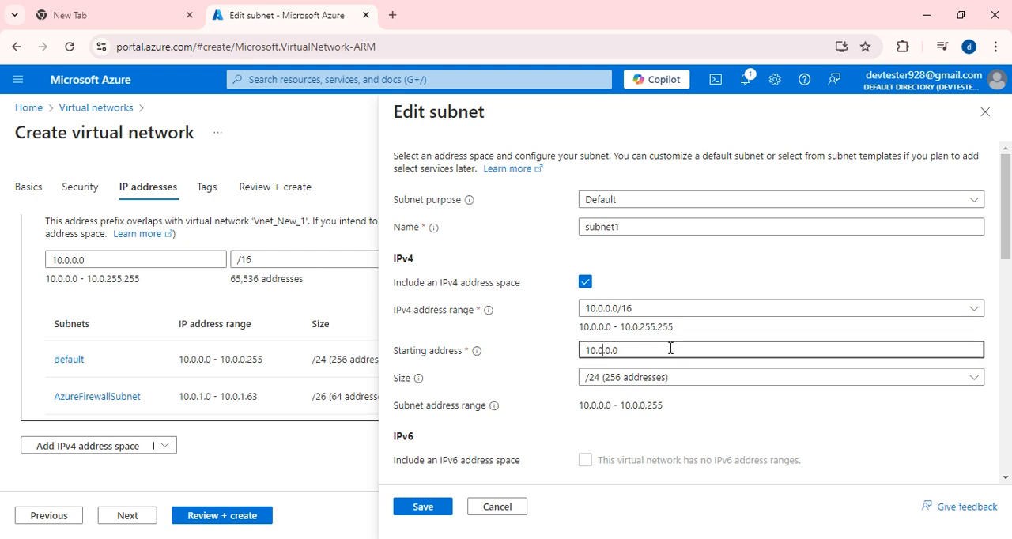
{"action": "key", "text": "BackSpace"}
{"action": "type", "text": "1"}
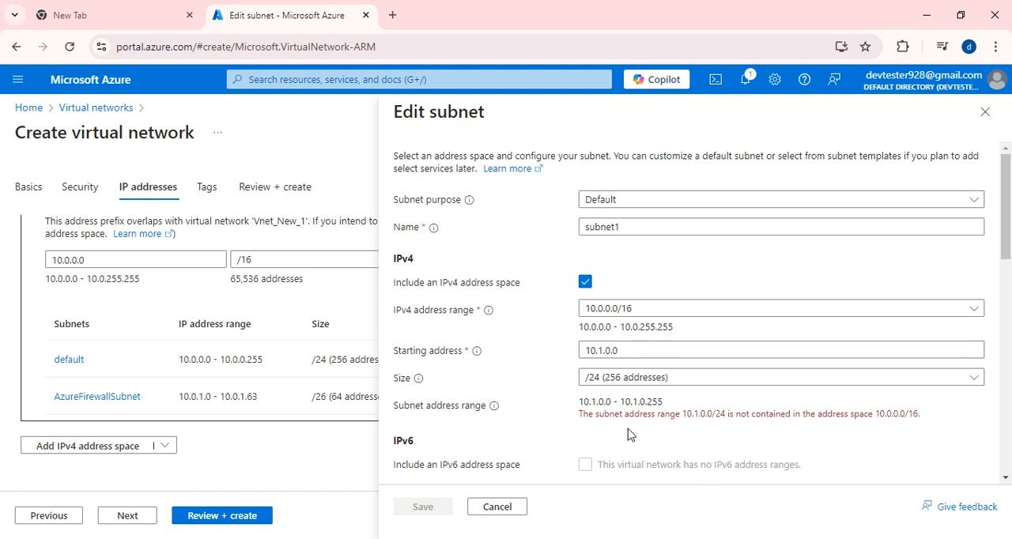
{"action": "scroll", "coordinate": [674, 400], "scroll_direction": "down", "scroll_amount": 1}
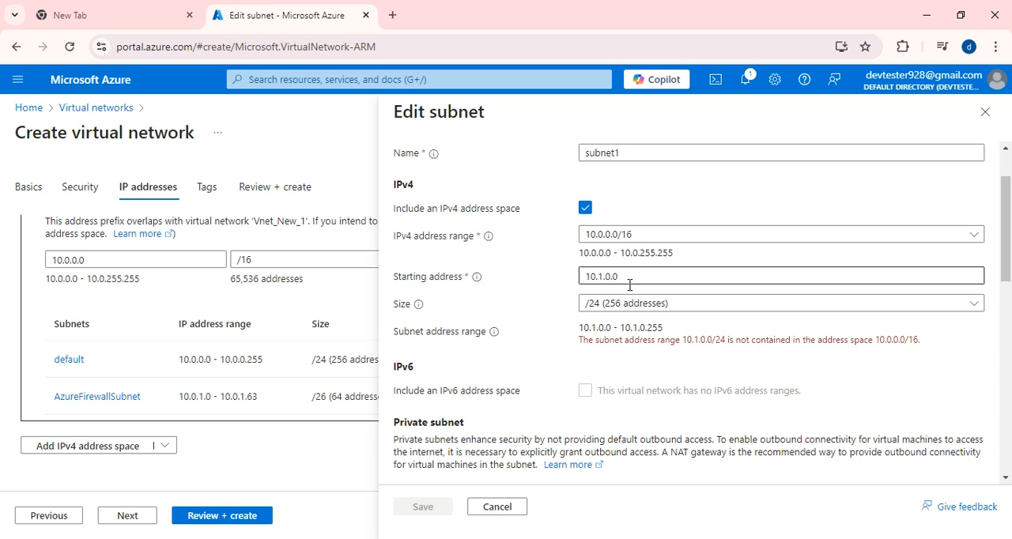
{"action": "left_click", "coordinate": [603, 280]}
{"action": "key", "text": "BackSpace"}
{"action": "type", "text": "0"}
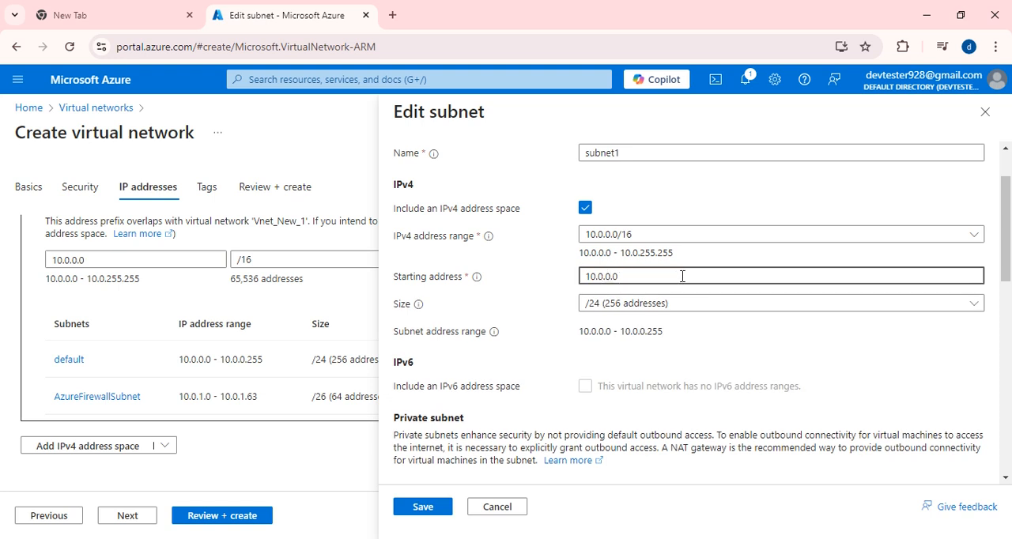
{"action": "key", "text": "BackSpace"}
{"action": "type", "text": "1"}
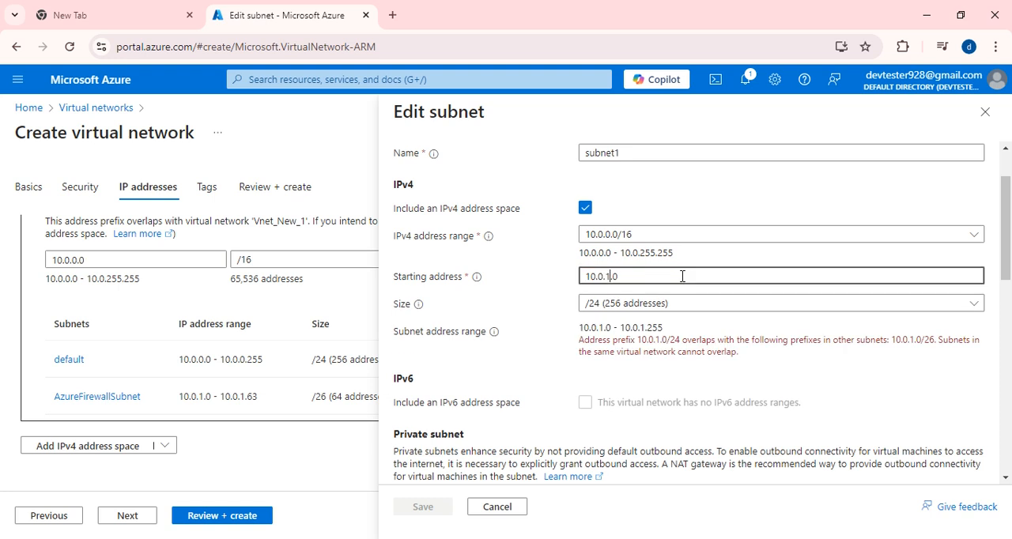
- Set the size of subnet1 to /24 (256 addresses) with 10.0.0.0 as its starting address
{"action": "left_click", "coordinate": [727, 304]}
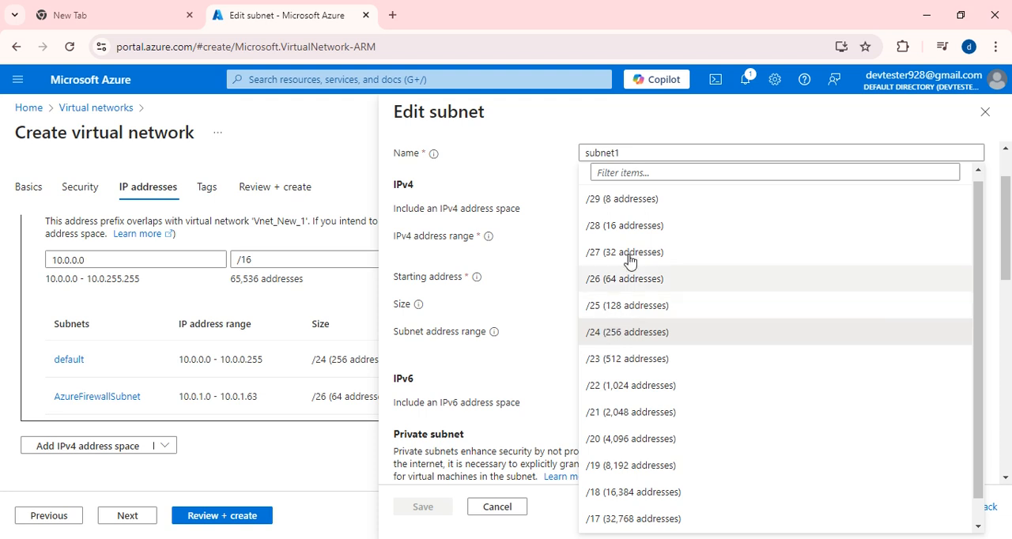
{"action": "left_click", "coordinate": [629, 334]}
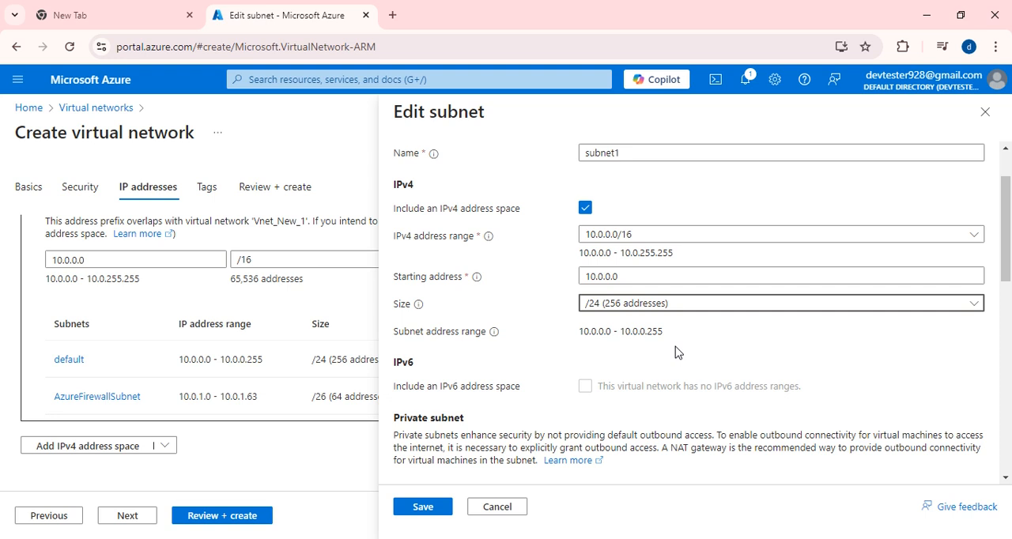
{"action": "scroll", "coordinate": [665, 379], "scroll_direction": "down", "scroll_amount": 2}
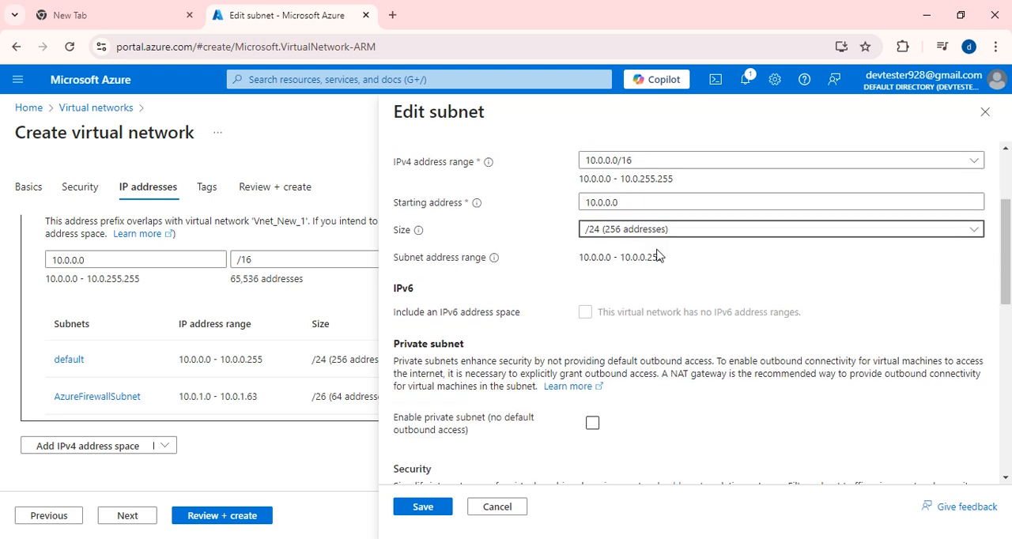
{"action": "scroll", "coordinate": [656, 253], "scroll_direction": "up", "scroll_amount": 2}
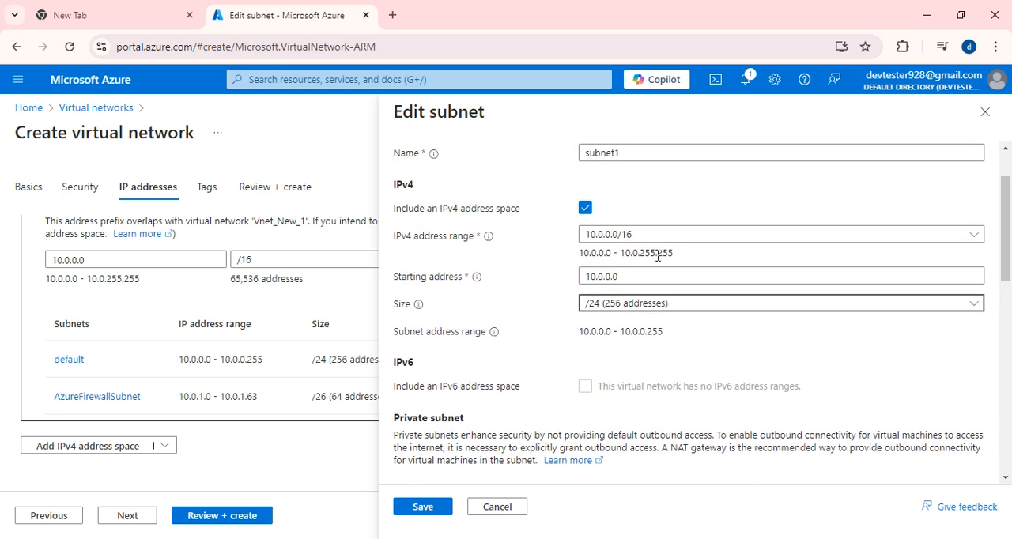
{"action": "scroll", "coordinate": [712, 268], "scroll_direction": "up", "scroll_amount": 2}
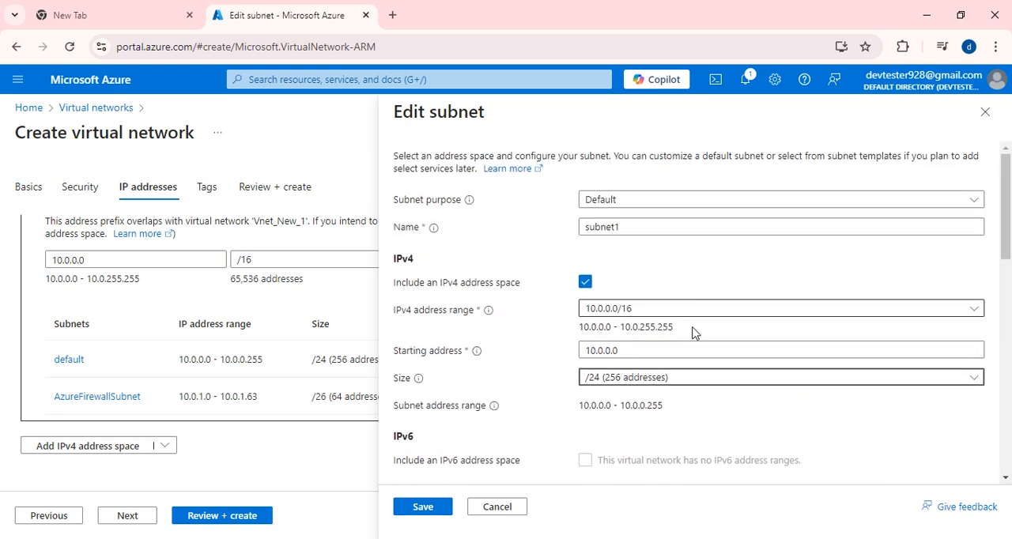
- Try 10.0.1.0 as the starting address of subnet1 and look over the rest of its settings
{"action": "left_click", "coordinate": [609, 351]}
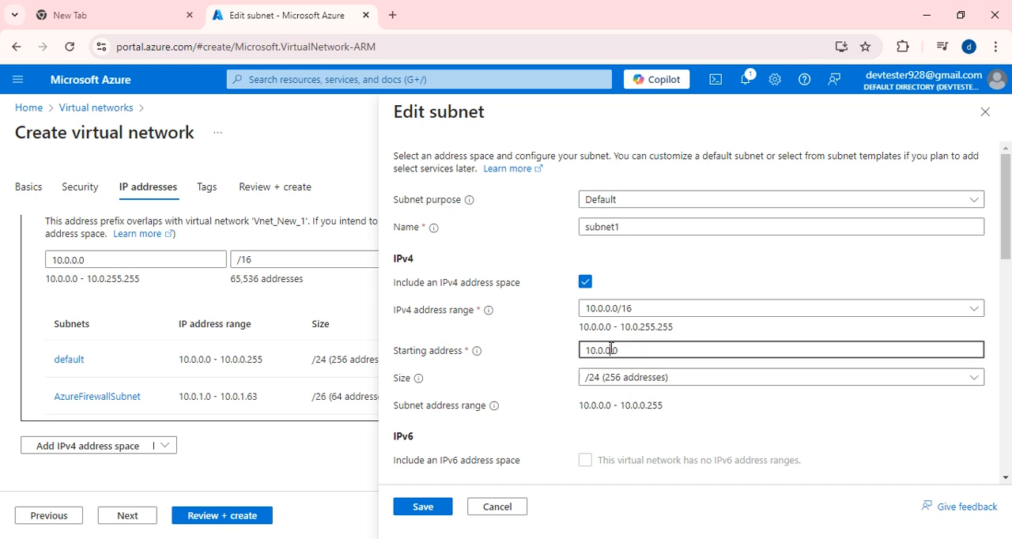
{"action": "key", "text": "BackSpace"}
{"action": "type", "text": "1"}
{"action": "left_click", "coordinate": [526, 373]}
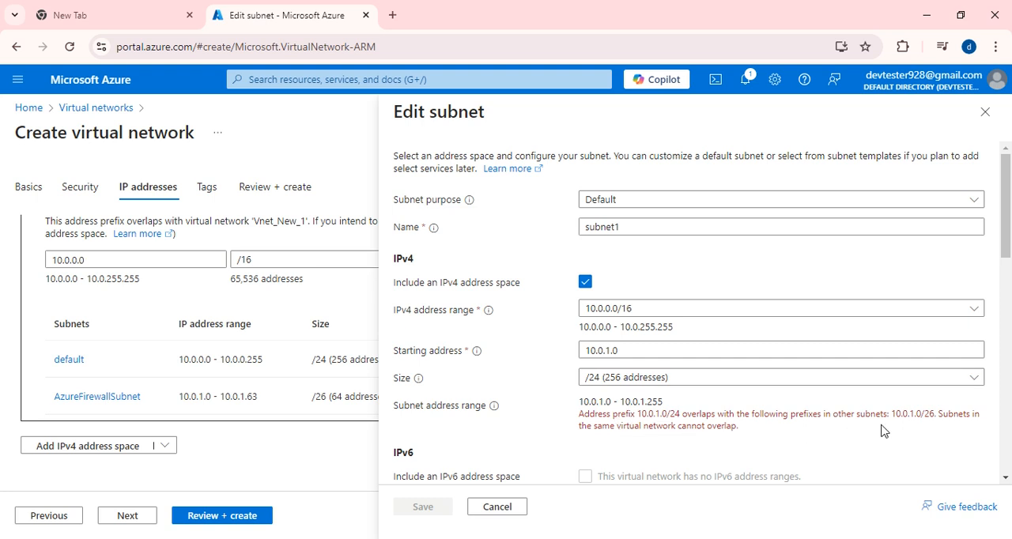
{"action": "scroll", "coordinate": [703, 378], "scroll_direction": "down", "scroll_amount": 3}
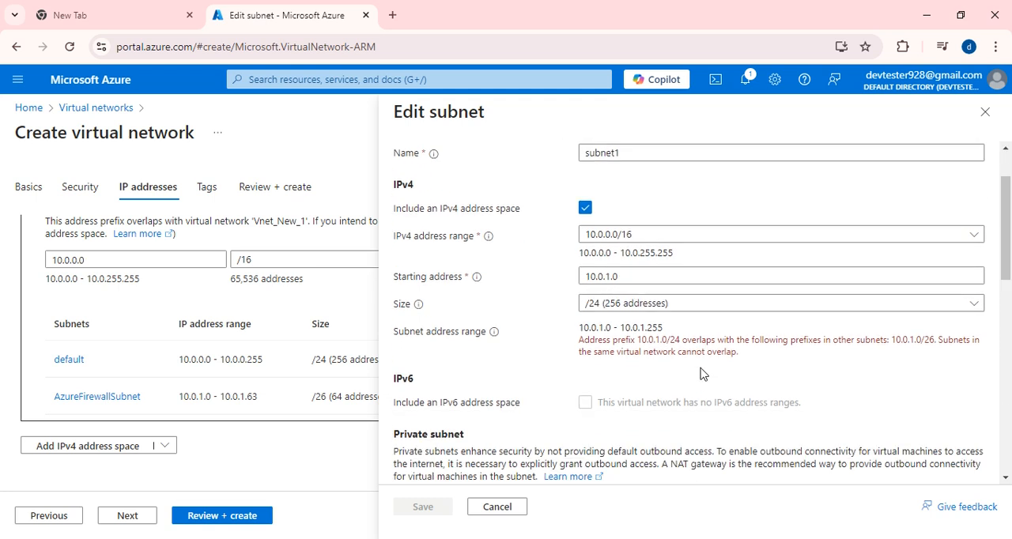
{"action": "scroll", "coordinate": [701, 379], "scroll_direction": "down", "scroll_amount": 4}
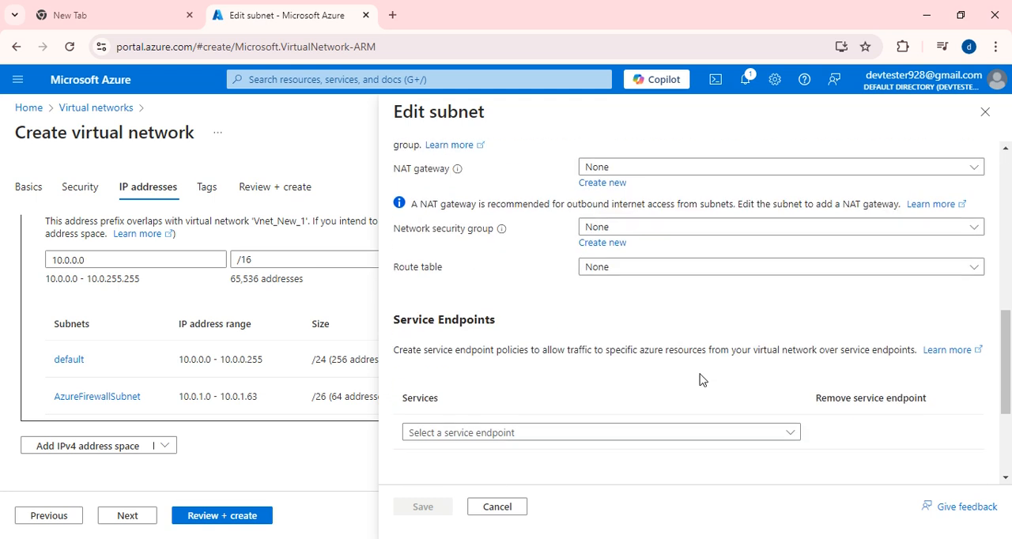
{"action": "scroll", "coordinate": [629, 329], "scroll_direction": "up", "scroll_amount": 6}
{"action": "scroll", "coordinate": [630, 329], "scroll_direction": "up", "scroll_amount": 1}
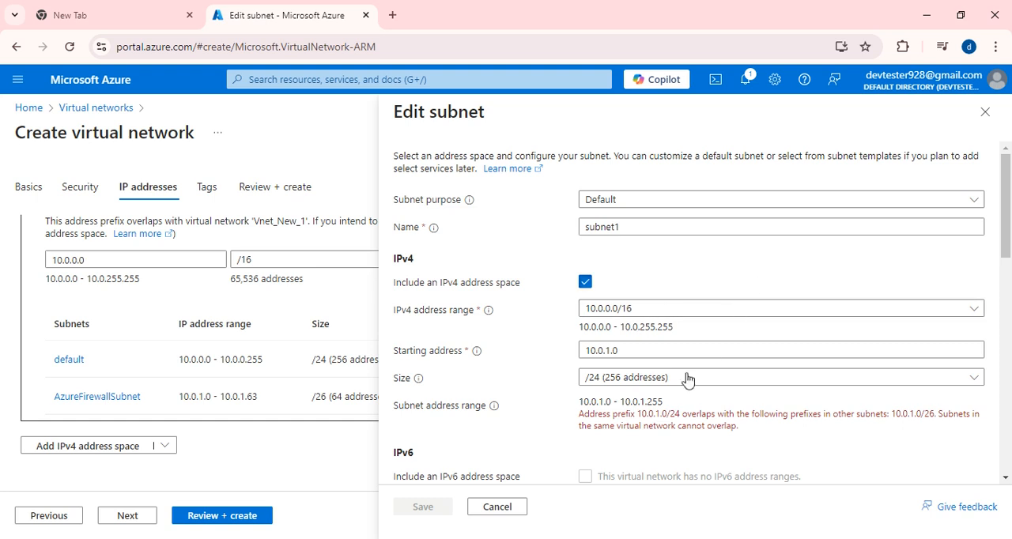
- Look through the available sizes for subnet1 and select /24 (256 addresses) again
{"action": "left_click", "coordinate": [813, 313]}
{"action": "left_click", "coordinate": [619, 380]}
{"action": "left_click", "coordinate": [620, 383]}
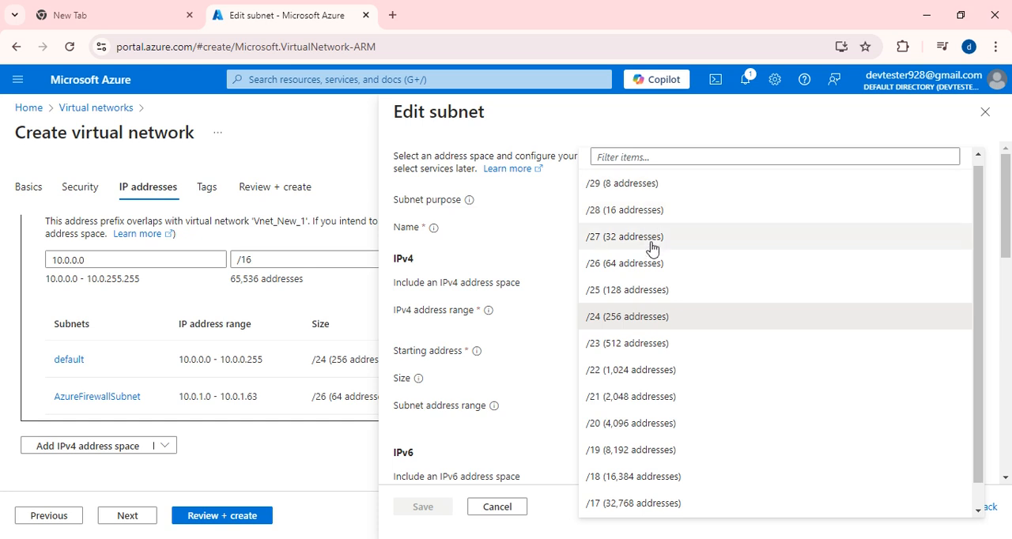
{"action": "scroll", "coordinate": [643, 370], "scroll_direction": "down", "scroll_amount": 1}
{"action": "scroll", "coordinate": [694, 465], "scroll_direction": "up", "scroll_amount": 1}
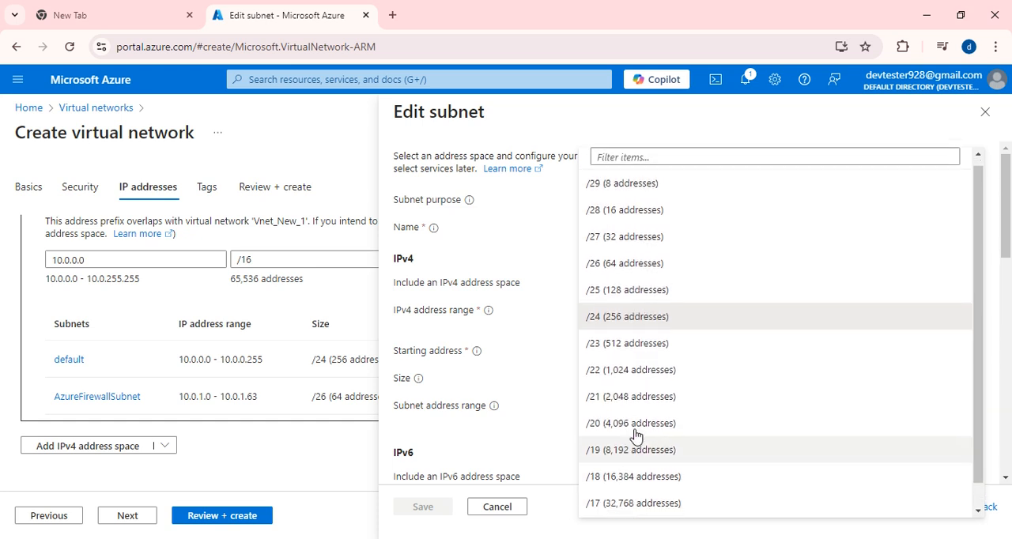
{"action": "left_click", "coordinate": [696, 323]}
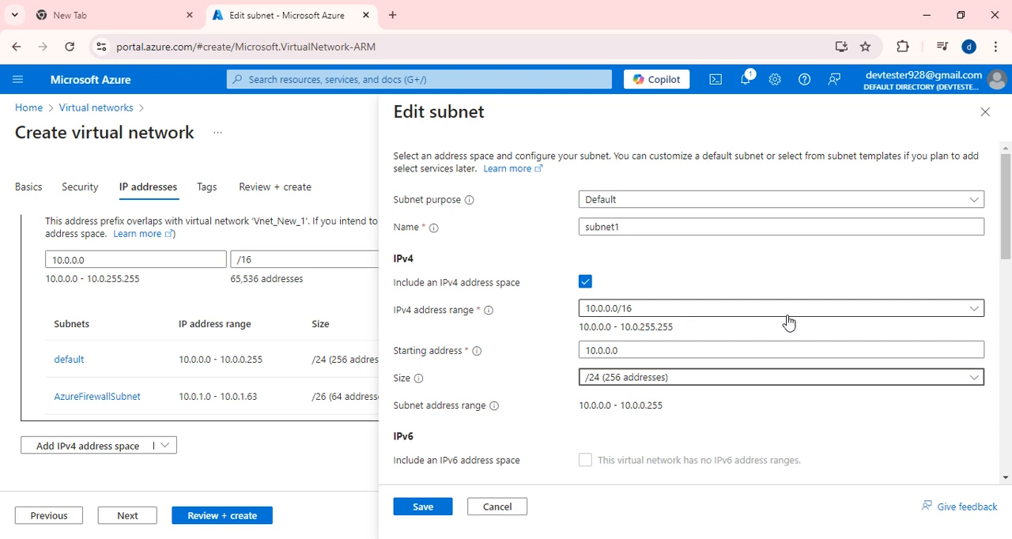
- Reselect 10.0.0.0/16 as the IPv4 address range of subnet1, and switch its IPv4 address space off and on again
{"action": "left_click", "coordinate": [605, 312]}
{"action": "left_click", "coordinate": [615, 360]}
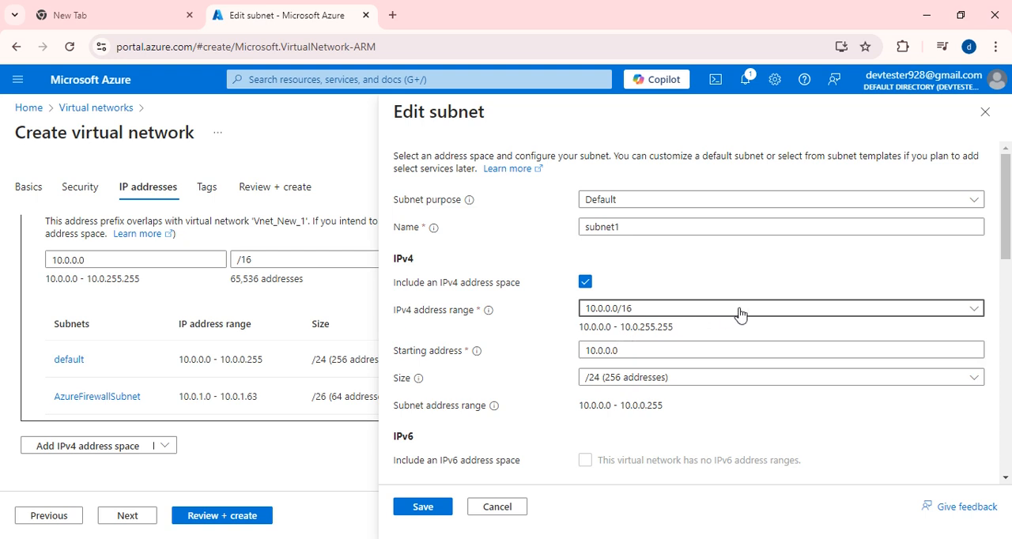
{"action": "left_click", "coordinate": [585, 284]}
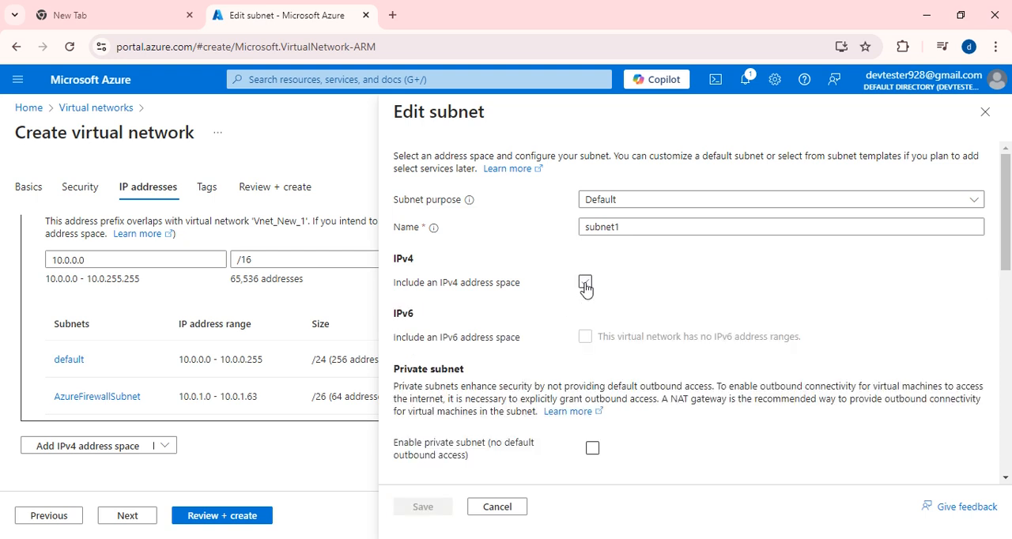
{"action": "left_click", "coordinate": [585, 284]}
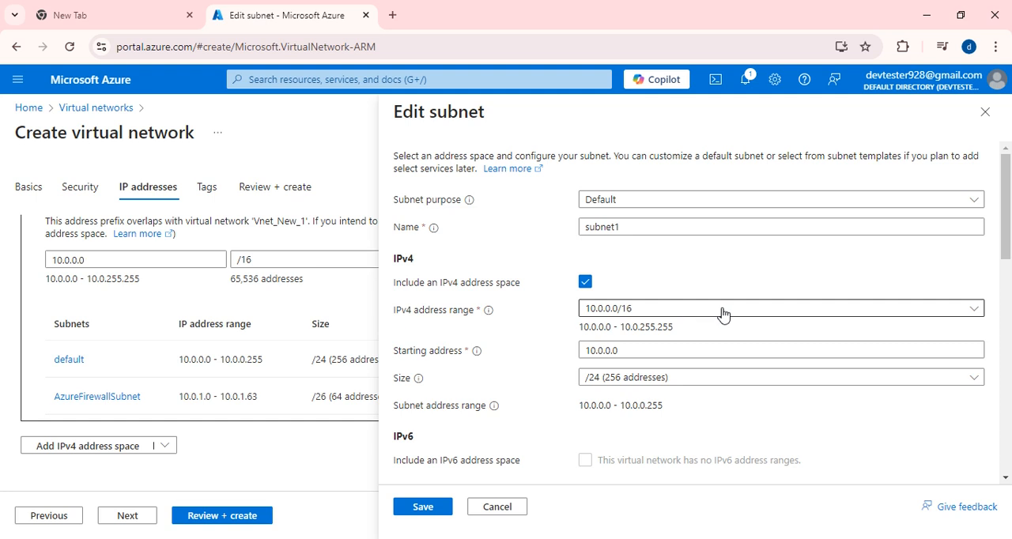
- Set the starting address of subnet1 to 10.0.2.0 after trying 10.0.1.0
{"action": "scroll", "coordinate": [511, 380], "scroll_direction": "down", "scroll_amount": 1}
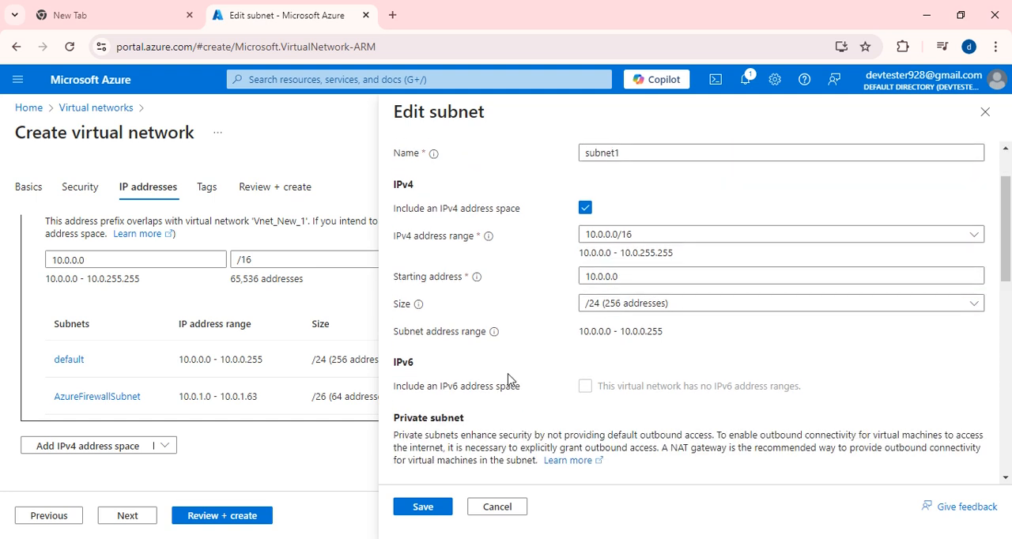
{"action": "left_click", "coordinate": [610, 276]}
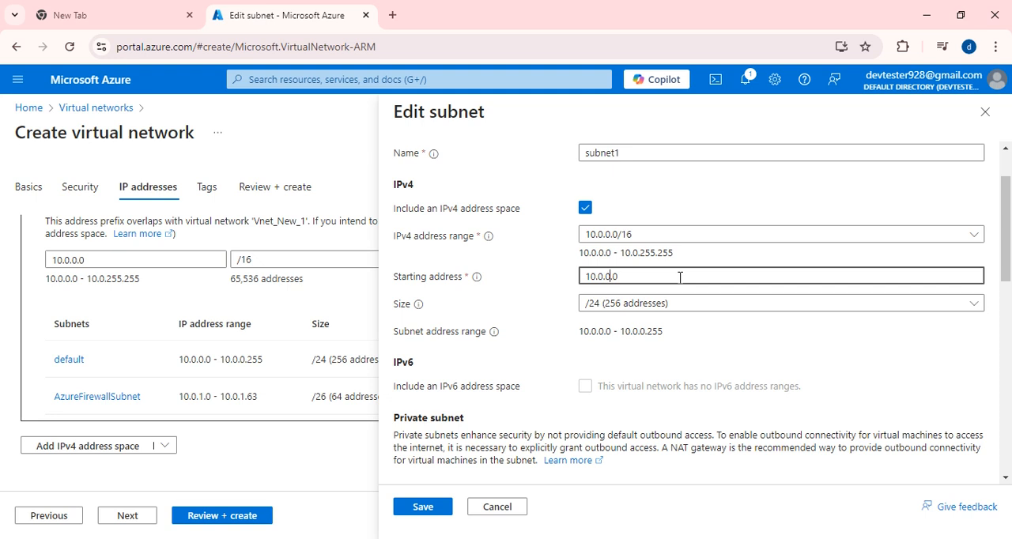
{"action": "key", "text": "BackSpace"}
{"action": "type", "text": "1"}
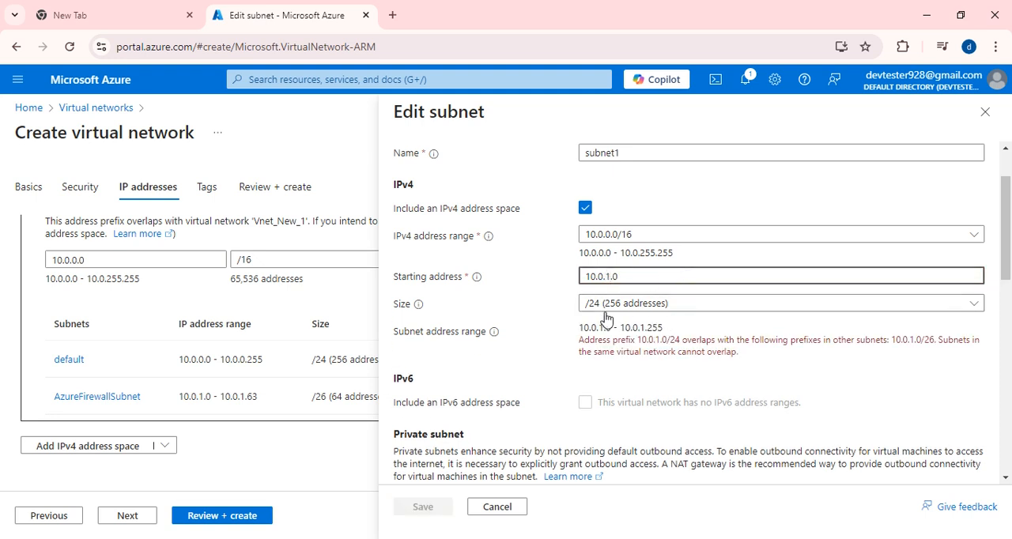
{"action": "scroll", "coordinate": [711, 348], "scroll_direction": "down", "scroll_amount": 1}
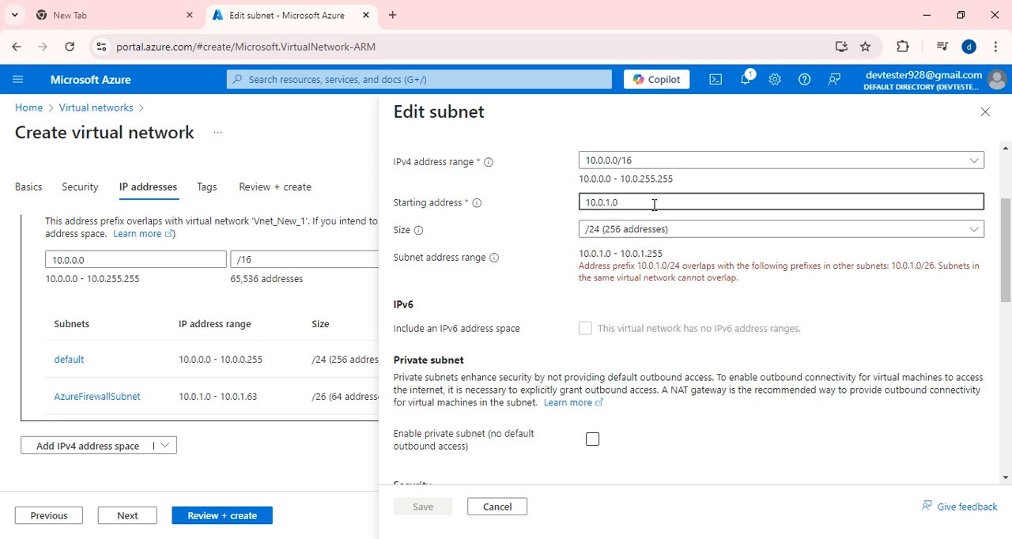
{"action": "key", "text": "BackSpace"}
{"action": "type", "text": "2"}
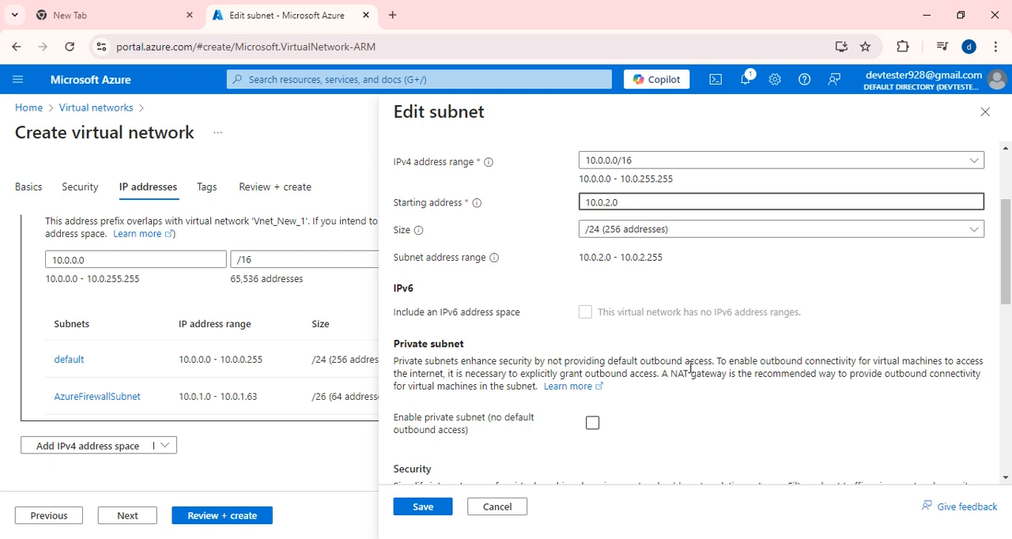
- Go through the remaining subnet1 settings, keep the network security group as None and save the subnet
{"action": "scroll", "coordinate": [690, 368], "scroll_direction": "down", "scroll_amount": 1}
{"action": "scroll", "coordinate": [686, 372], "scroll_direction": "down", "scroll_amount": 1}
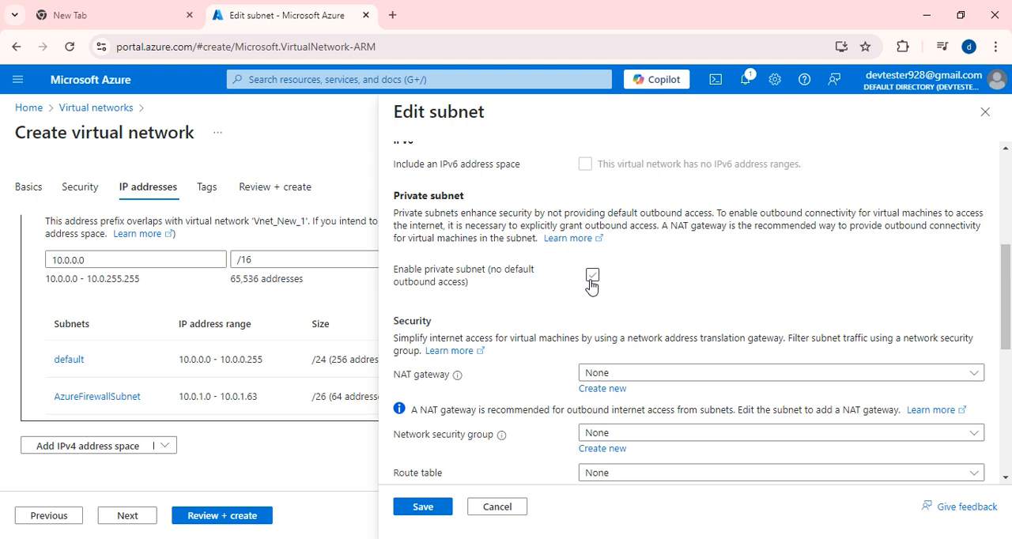
{"action": "scroll", "coordinate": [633, 285], "scroll_direction": "down", "scroll_amount": 1}
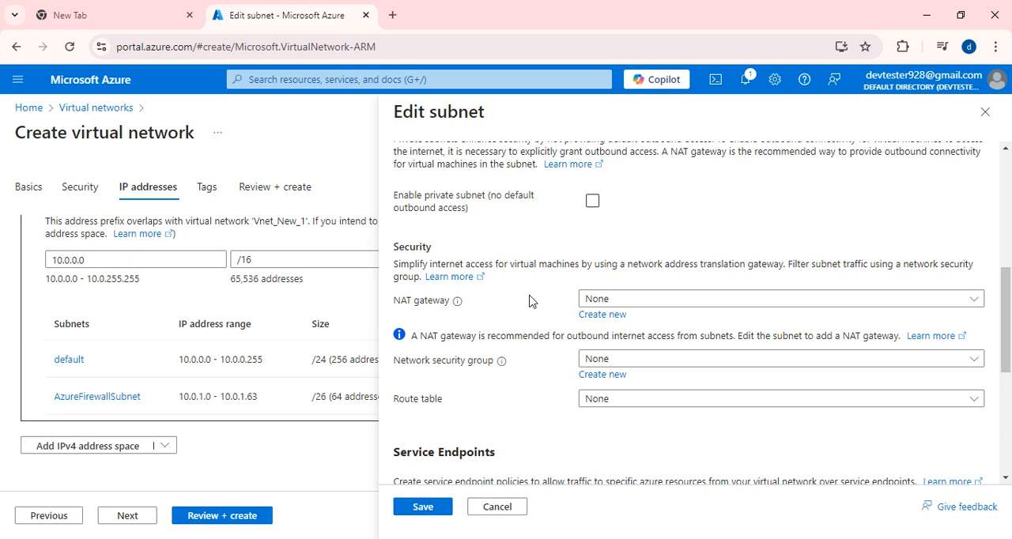
{"action": "scroll", "coordinate": [557, 348], "scroll_direction": "down", "scroll_amount": 1}
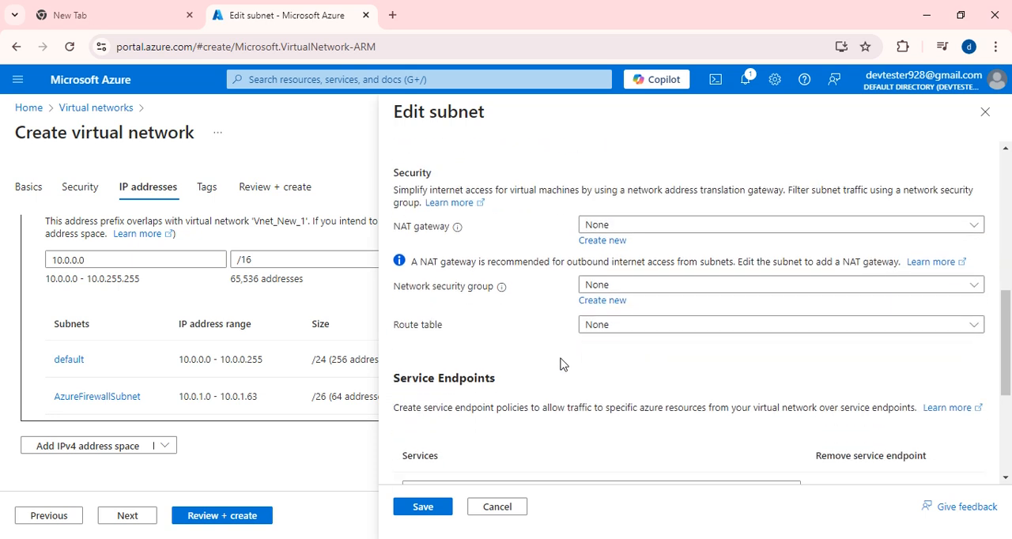
{"action": "left_click", "coordinate": [671, 294]}
{"action": "left_click", "coordinate": [607, 346]}
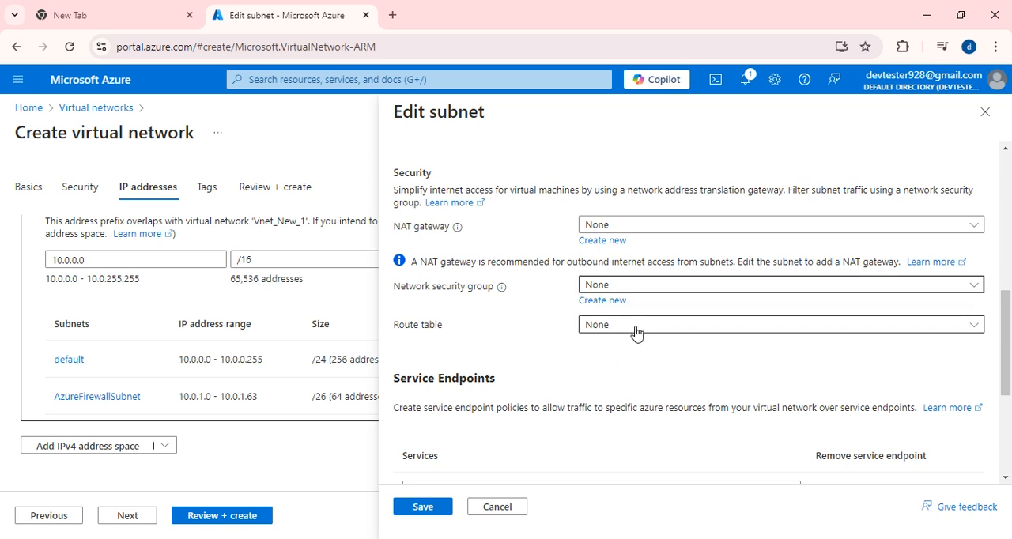
{"action": "scroll", "coordinate": [709, 328], "scroll_direction": "down", "scroll_amount": 1}
{"action": "scroll", "coordinate": [590, 357], "scroll_direction": "down", "scroll_amount": 1}
{"action": "scroll", "coordinate": [600, 363], "scroll_direction": "down", "scroll_amount": 1}
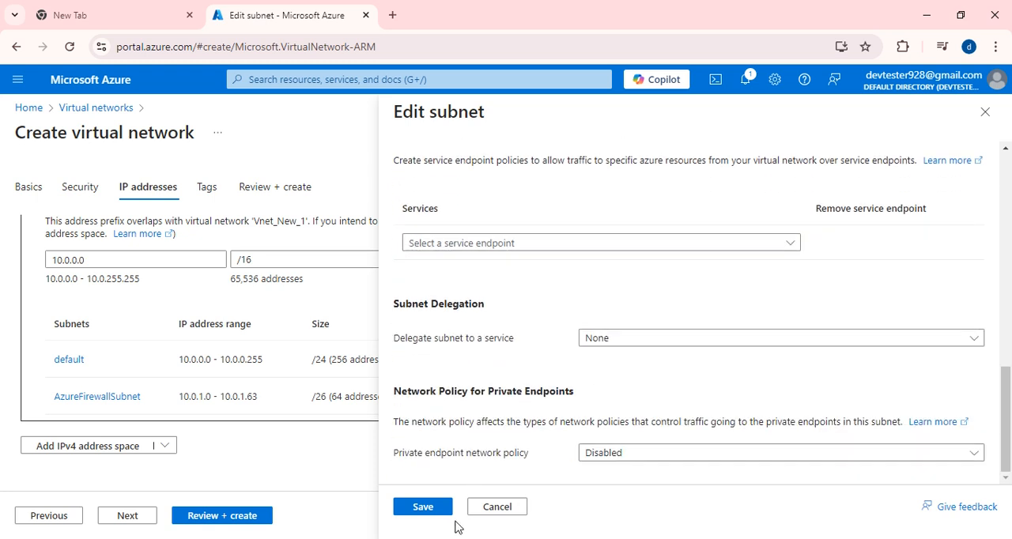
{"action": "left_click", "coordinate": [421, 506]}
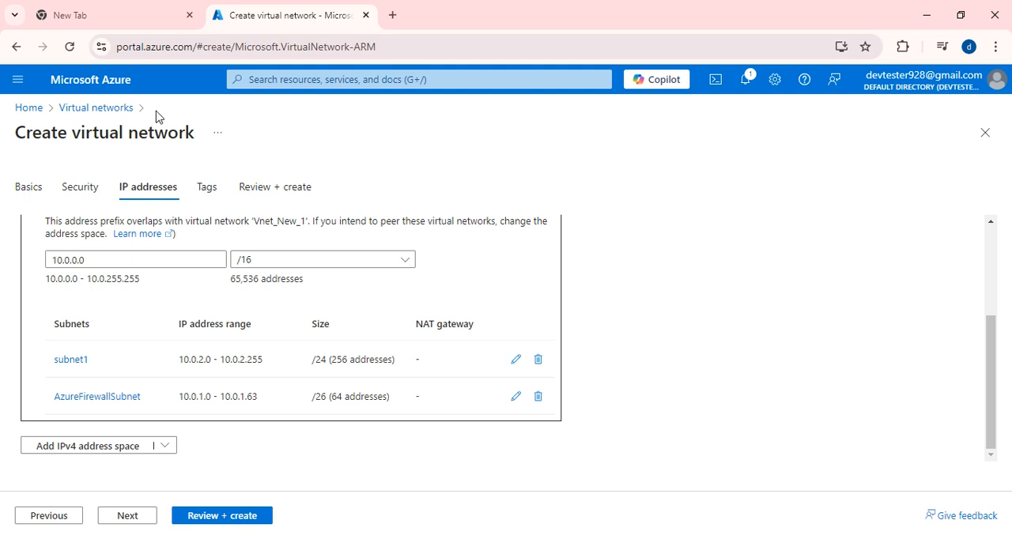
- Skip the tags, review the configuration and create the Devtest_network virtual network
{"action": "left_click", "coordinate": [206, 187]}
{"action": "left_click", "coordinate": [228, 517]}
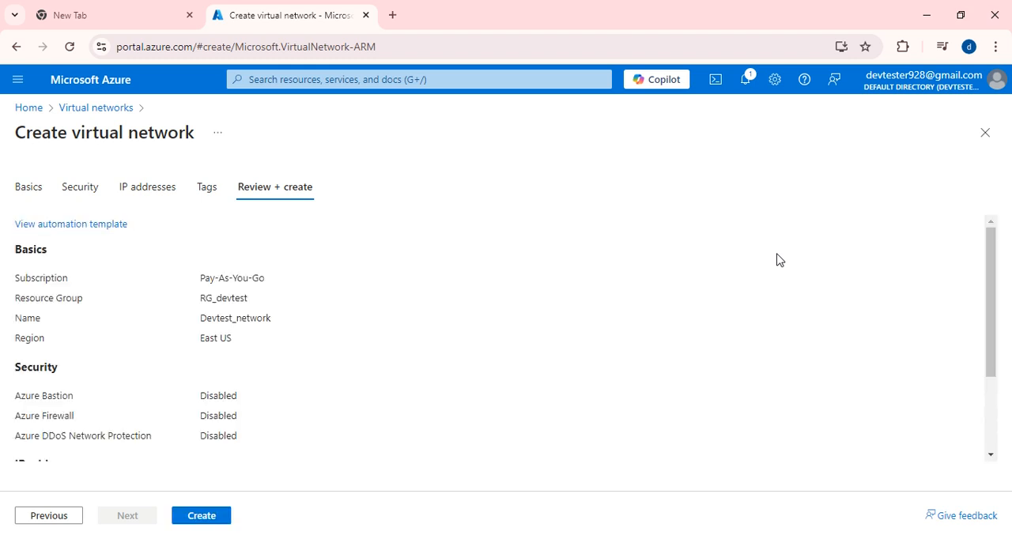
{"action": "left_click", "coordinate": [225, 515]}
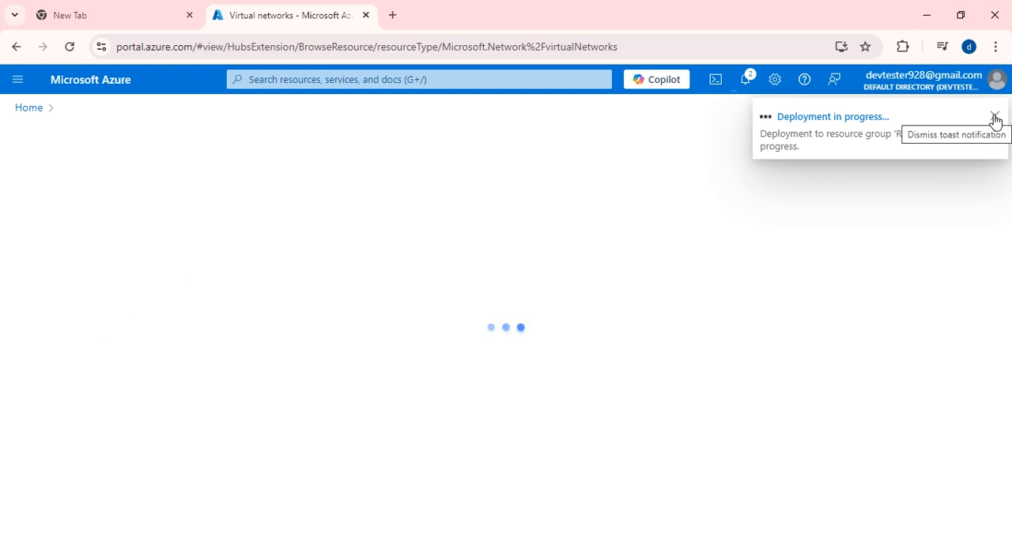
- Open the deployed Devtest_network resource and dismiss the deployment notification
{"action": "left_click", "coordinate": [90, 17]}
{"action": "left_click", "coordinate": [308, 18]}
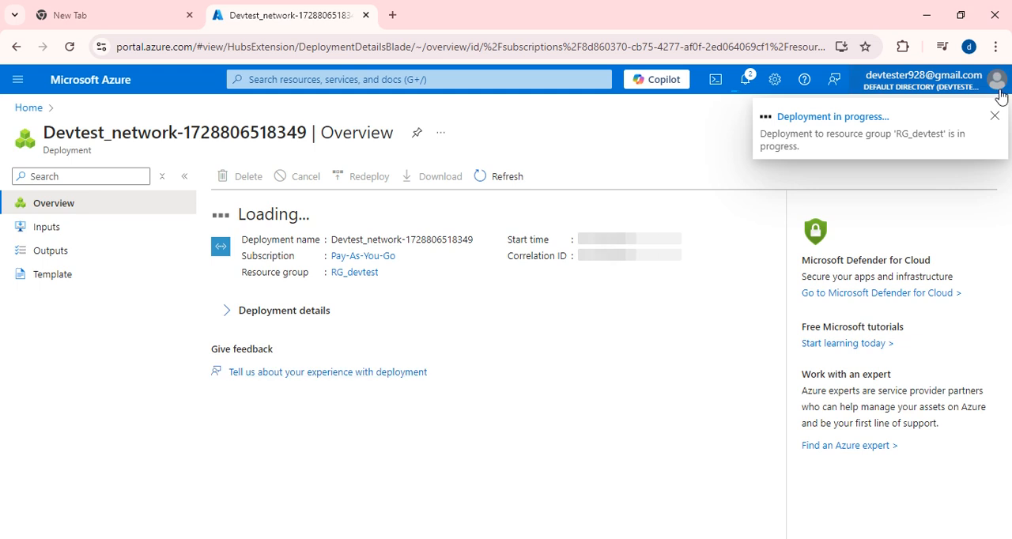
{"action": "left_click", "coordinate": [295, 379]}
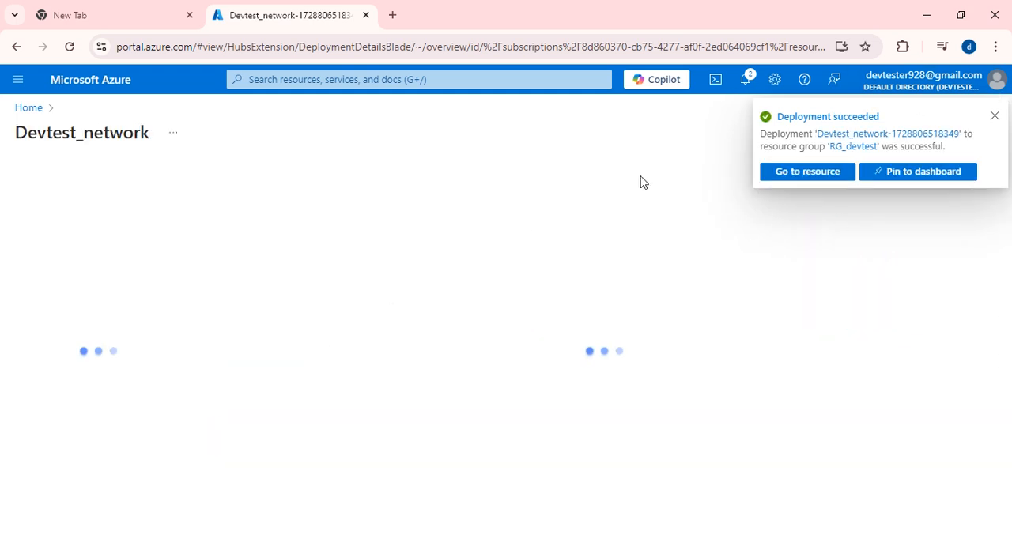
{"action": "left_click", "coordinate": [996, 116]}
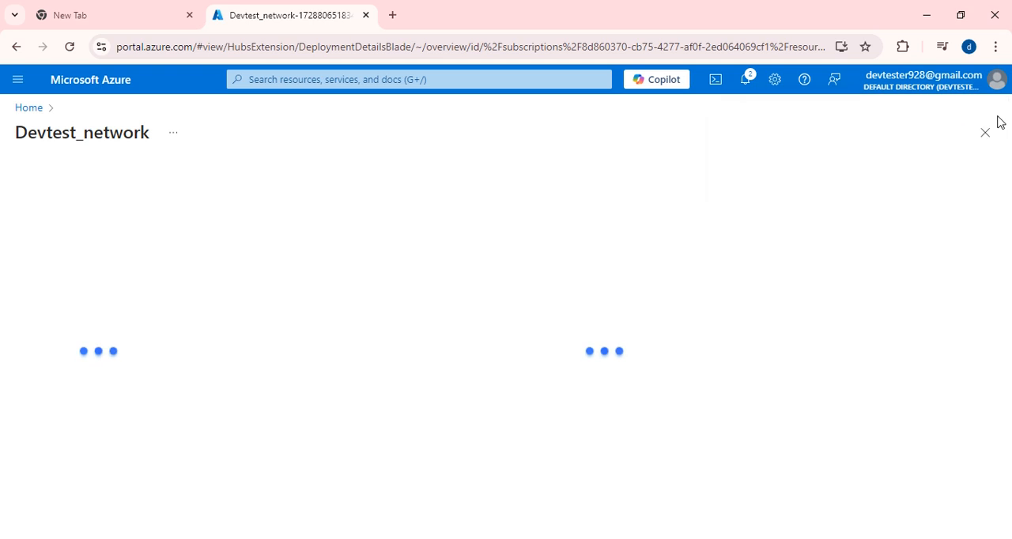
- Return to the portal home page and open the Virtual machines service
{"action": "left_click", "coordinate": [28, 110]}
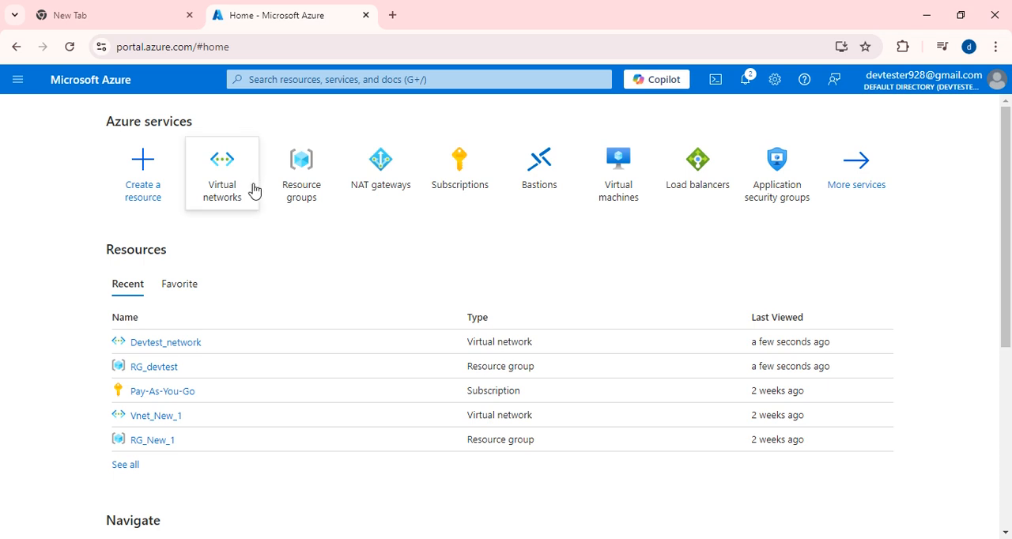
{"action": "left_click", "coordinate": [628, 190]}
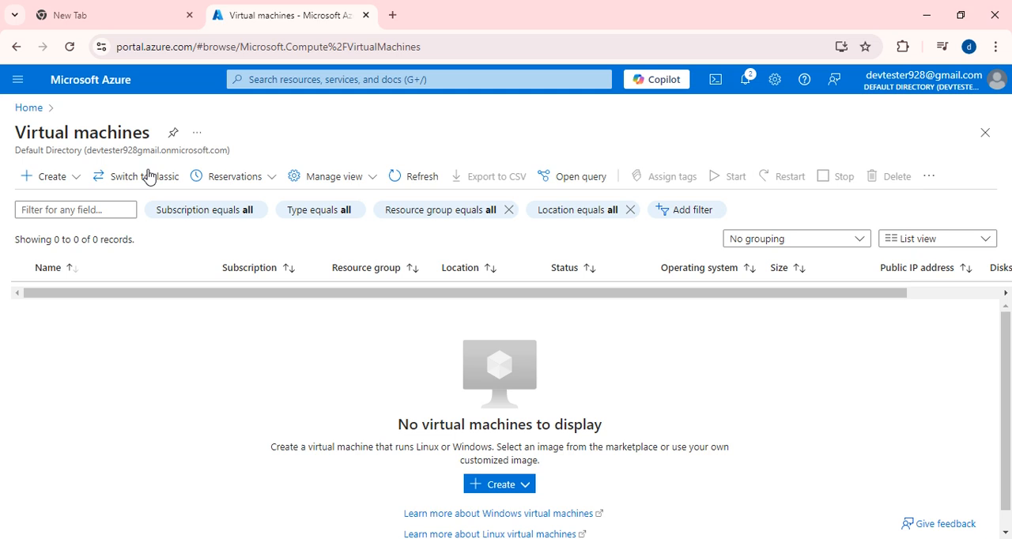
{"action": "scroll", "coordinate": [412, 404], "scroll_direction": "down", "scroll_amount": 1}
{"action": "scroll", "coordinate": [221, 347], "scroll_direction": "up", "scroll_amount": 1}
- Start creating an Azure virtual machine and look over the basic settings of its creation form
{"action": "left_click", "coordinate": [49, 177]}
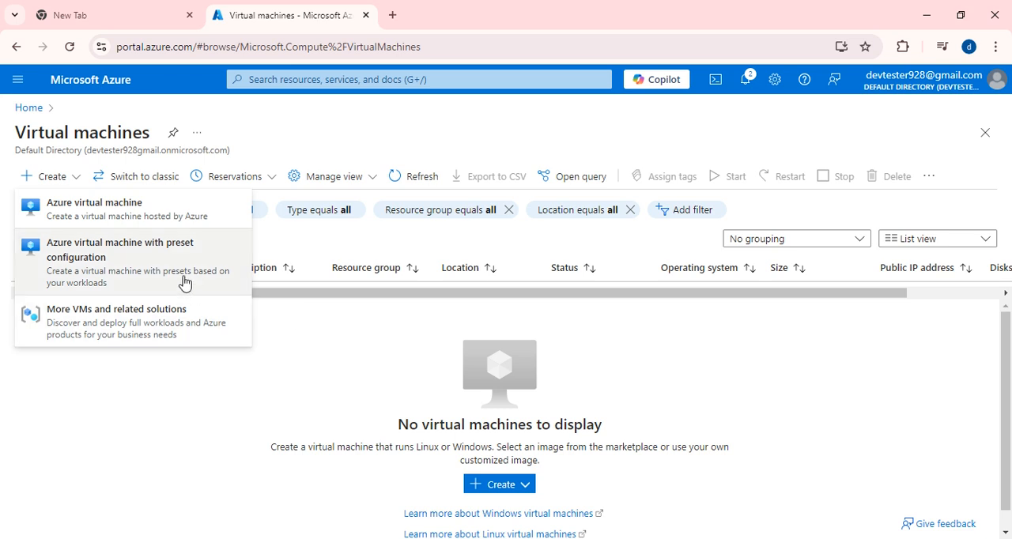
{"action": "left_click", "coordinate": [102, 217]}
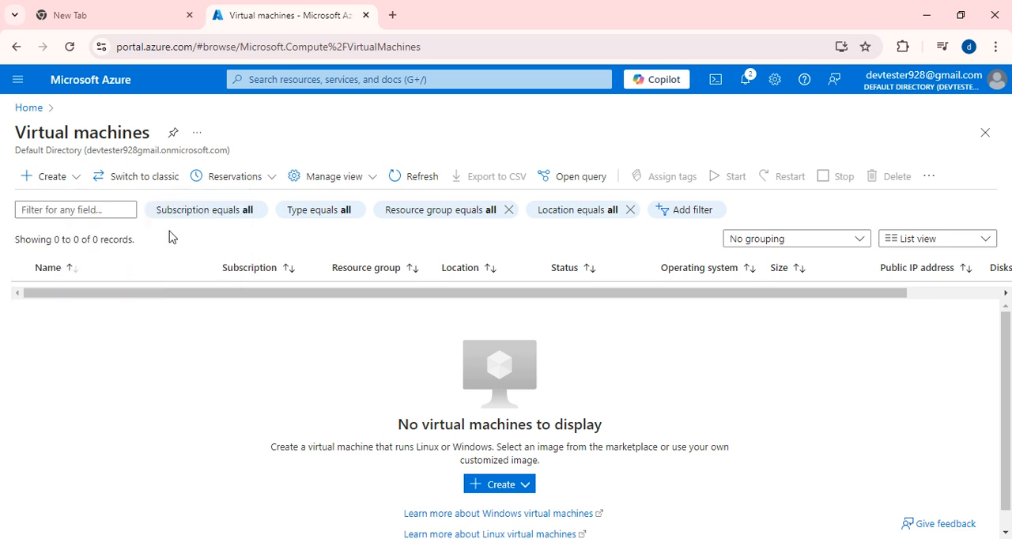
{"action": "scroll", "coordinate": [490, 457], "scroll_direction": "down", "scroll_amount": 1}
{"action": "left_click", "coordinate": [499, 463]}
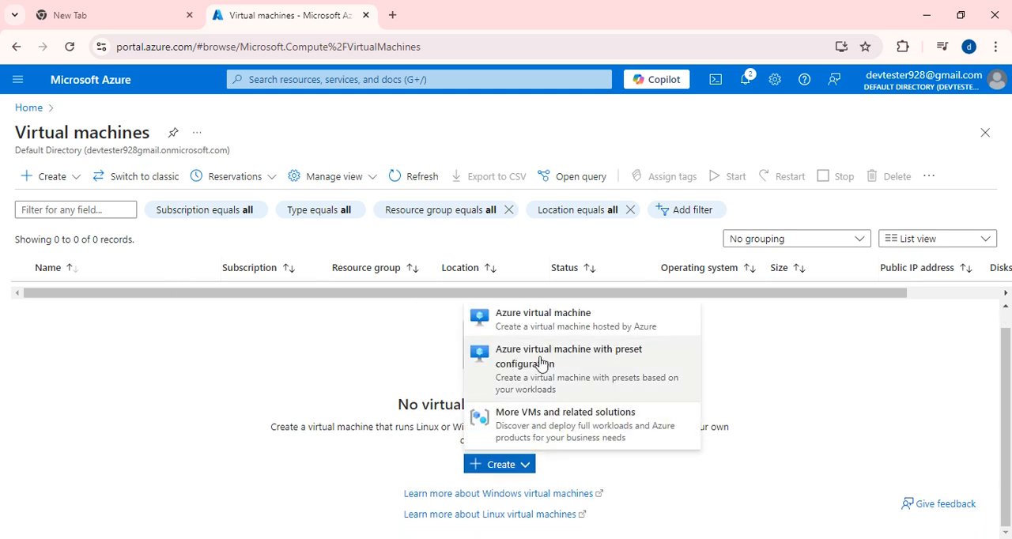
{"action": "left_click", "coordinate": [524, 317]}
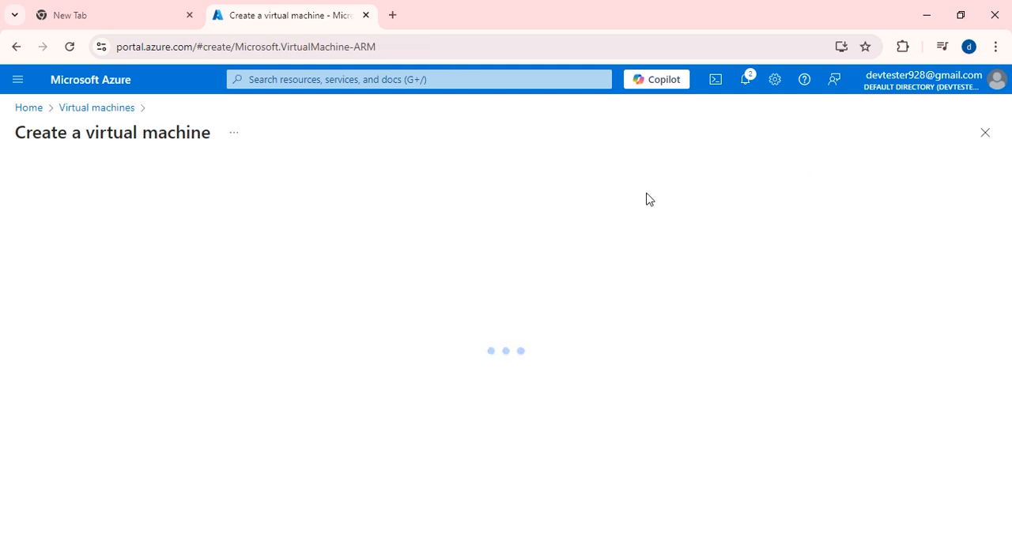
{"action": "scroll", "coordinate": [362, 226], "scroll_direction": "down", "scroll_amount": 1}
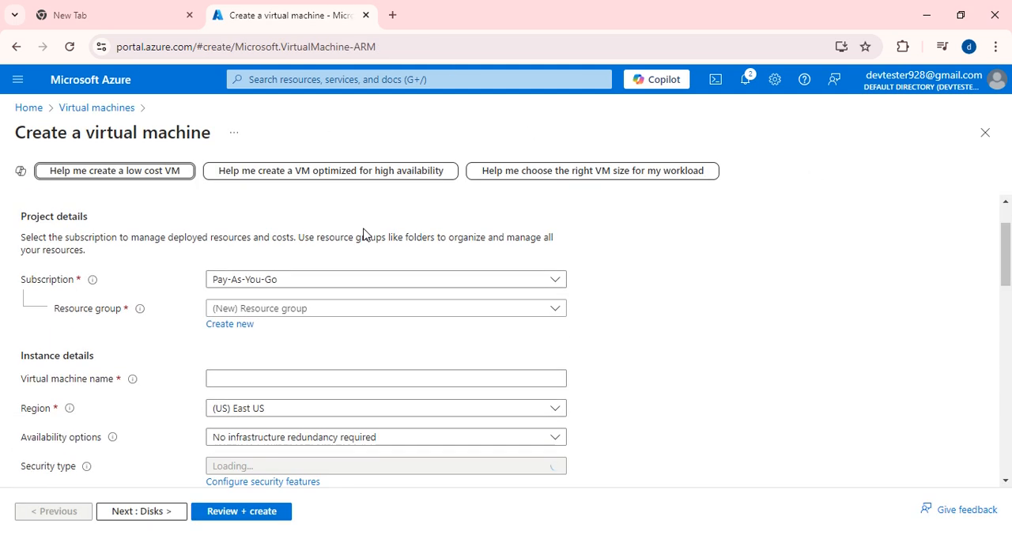
{"action": "scroll", "coordinate": [364, 233], "scroll_direction": "up", "scroll_amount": 1}
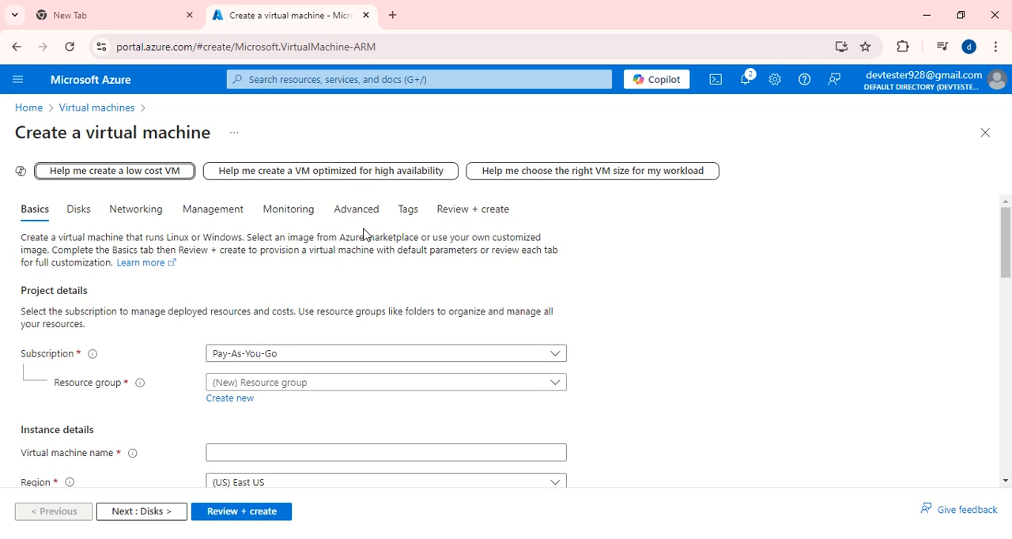
- Choose RG_devtest as the resource group of the virtual machine
{"action": "scroll", "coordinate": [364, 234], "scroll_direction": "down", "scroll_amount": 2}
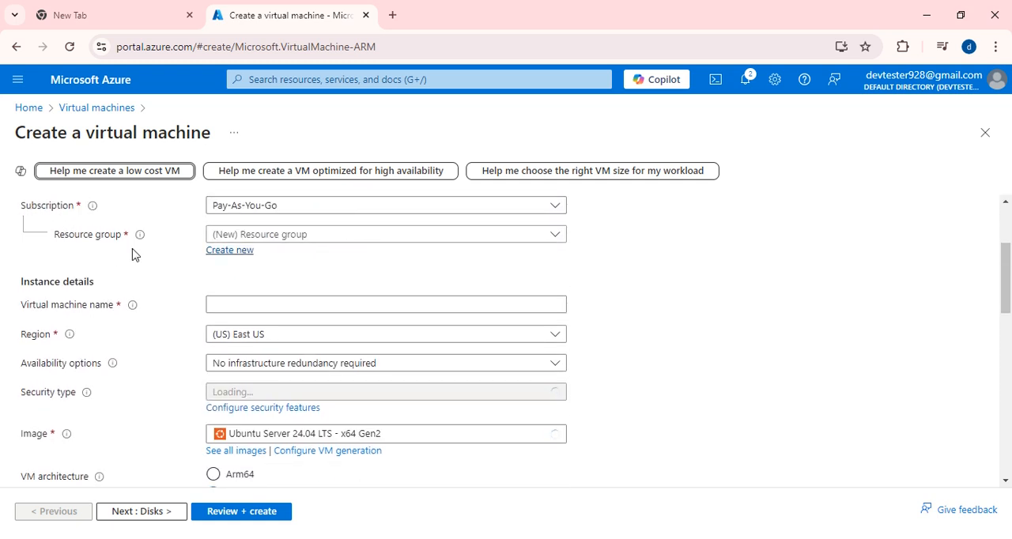
{"action": "left_click", "coordinate": [369, 236]}
{"action": "left_click", "coordinate": [238, 309]}
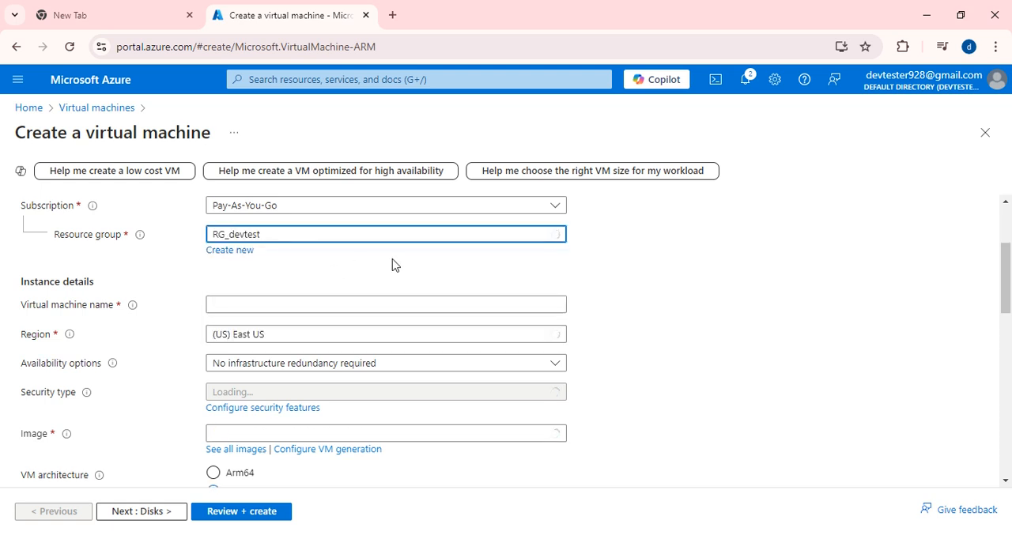
- Name the virtual machine WindowsVM in the instance details
{"action": "scroll", "coordinate": [220, 271], "scroll_direction": "down", "scroll_amount": 1}
{"action": "left_click", "coordinate": [241, 236]}
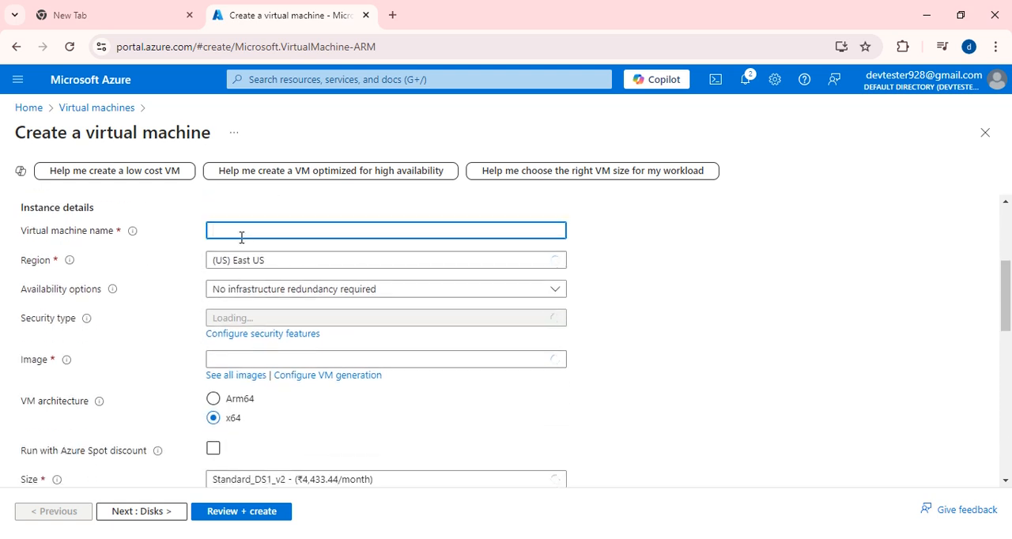
{"action": "type", "text": "Vm"}
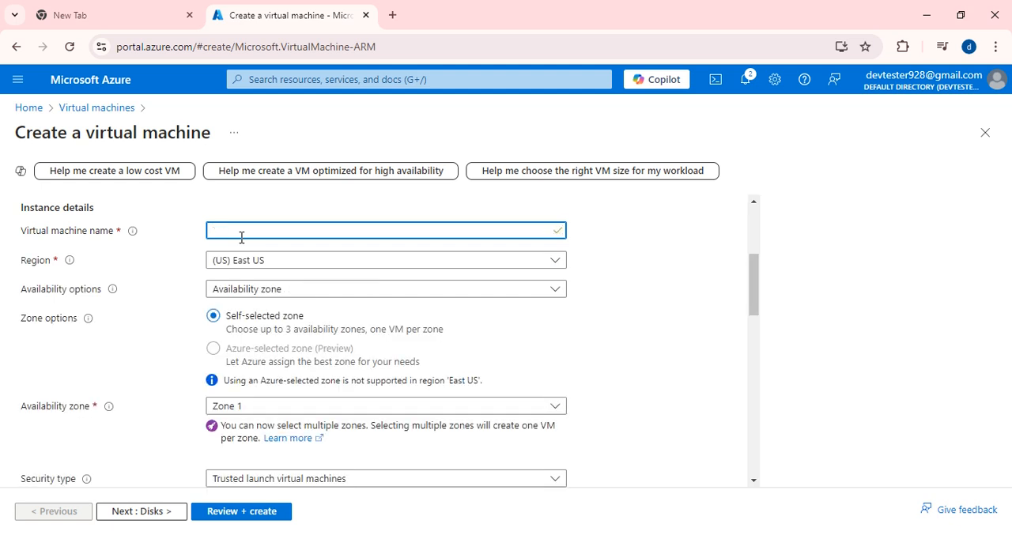
{"action": "type", "text": "Windows_VM"}
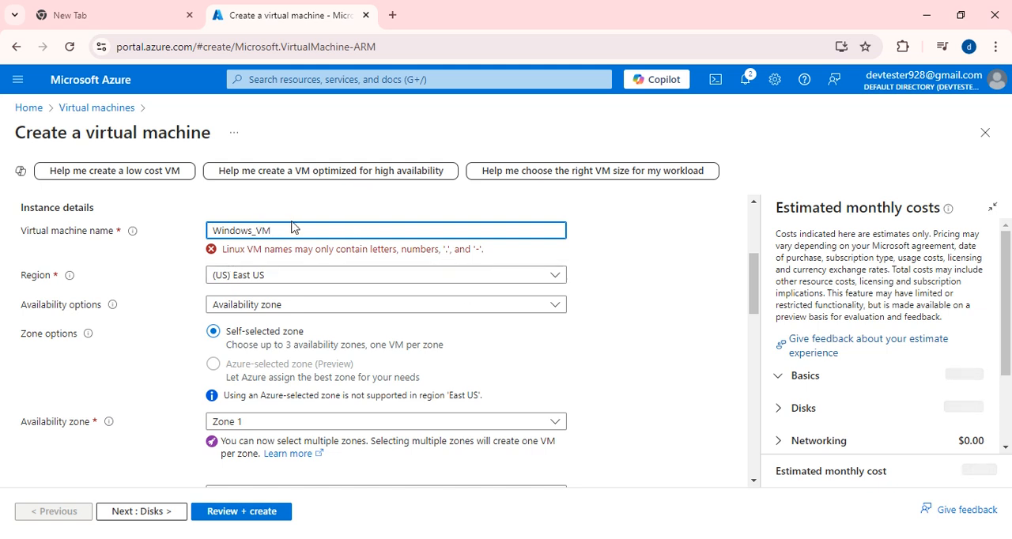
{"action": "left_click_drag", "start_coordinate": [251, 230], "coordinate": [263, 232]}
{"action": "key", "text": "BackSpace"}
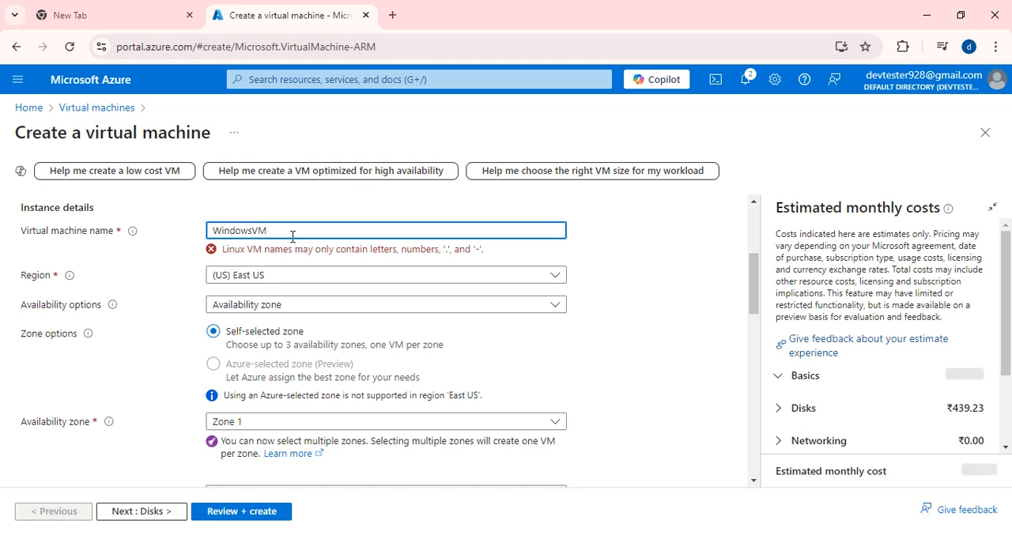
- Try No infrastructure redundancy required as the availability option and switch back to Availability zone
{"action": "left_click", "coordinate": [290, 288]}
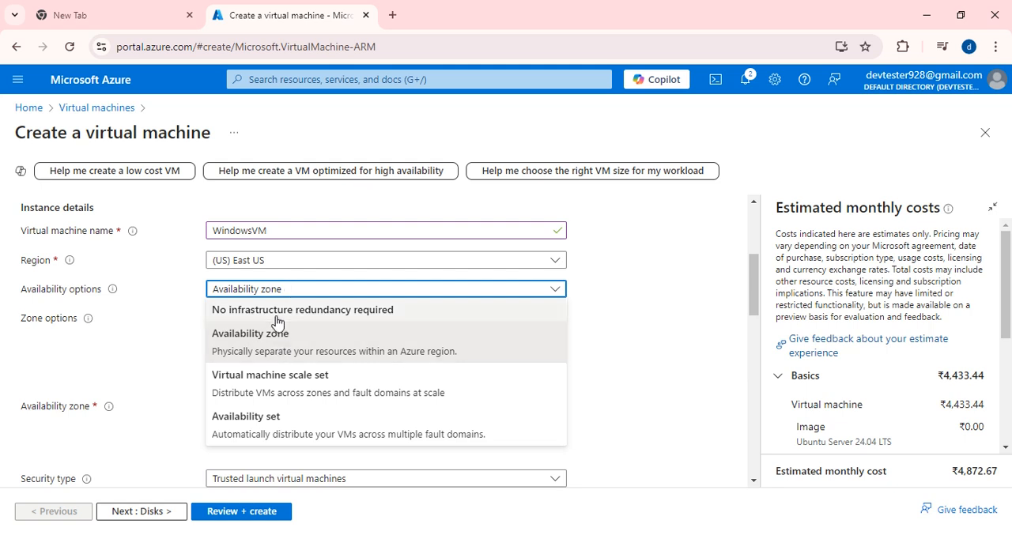
{"action": "left_click", "coordinate": [278, 310]}
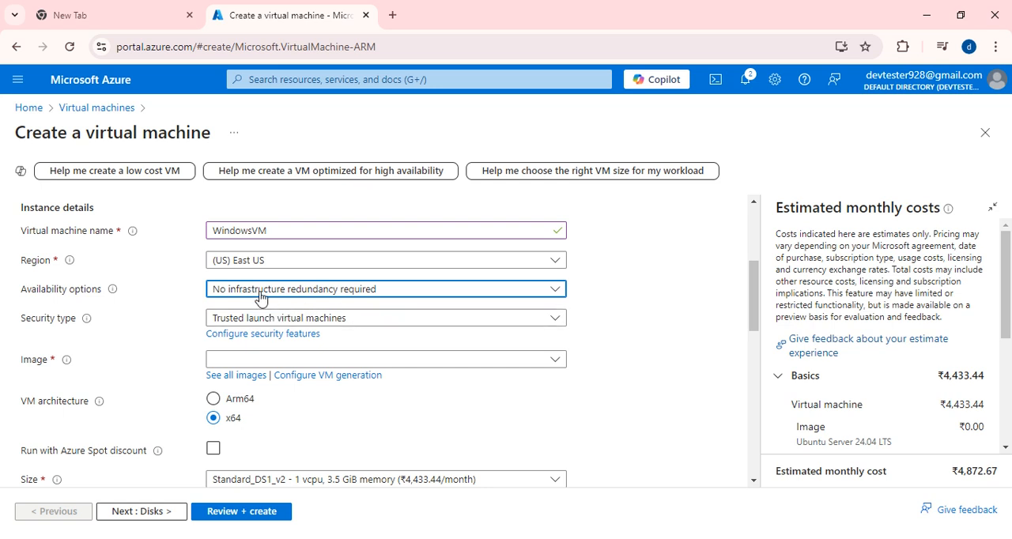
{"action": "left_click", "coordinate": [261, 298]}
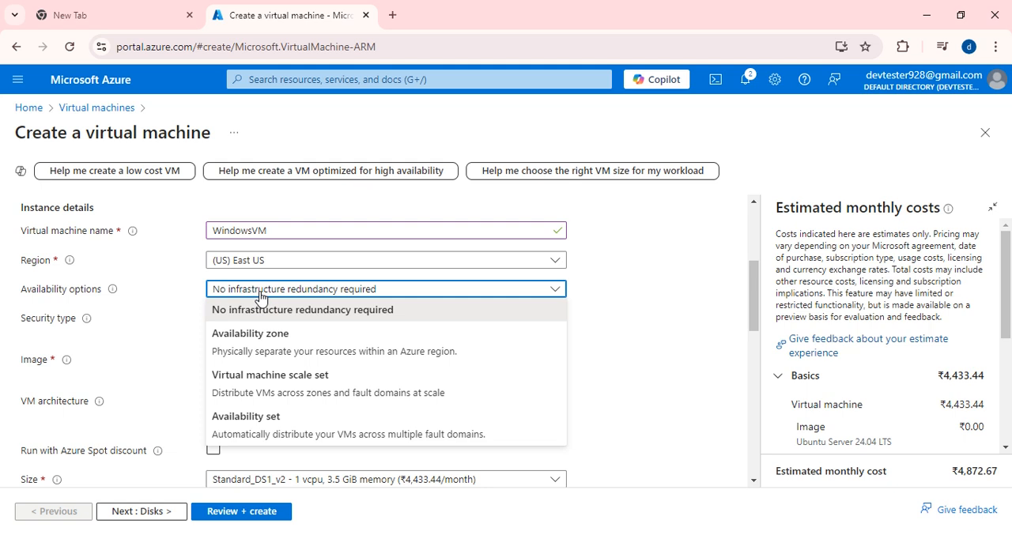
{"action": "left_click", "coordinate": [265, 352]}
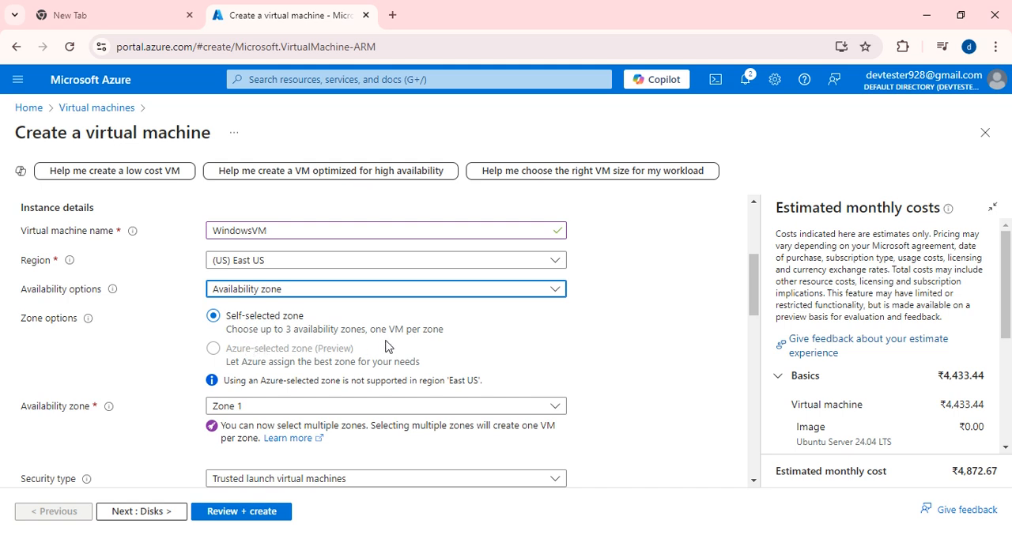
- Set the availability options to No infrastructure redundancy required and the security type to Standard
{"action": "left_click", "coordinate": [384, 295]}
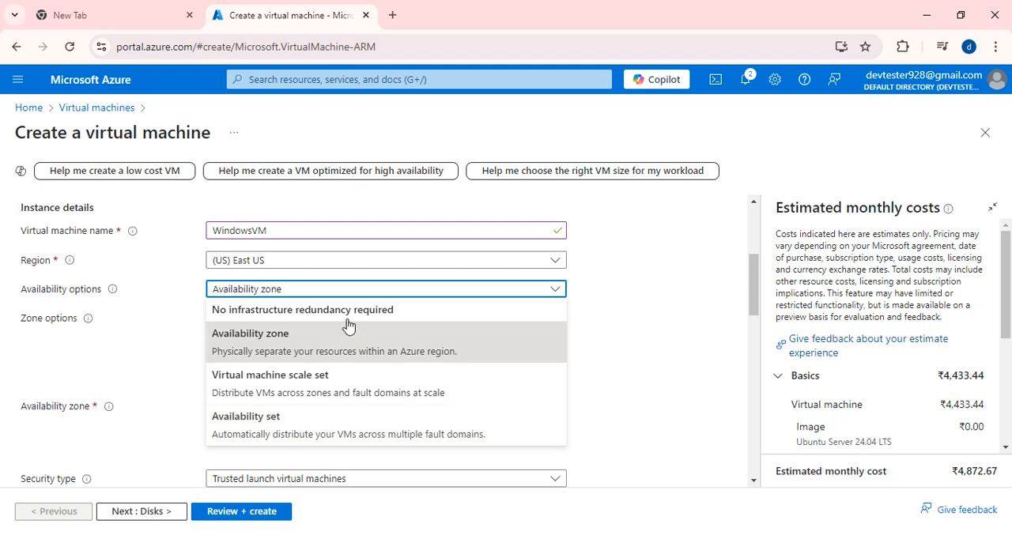
{"action": "left_click", "coordinate": [299, 311]}
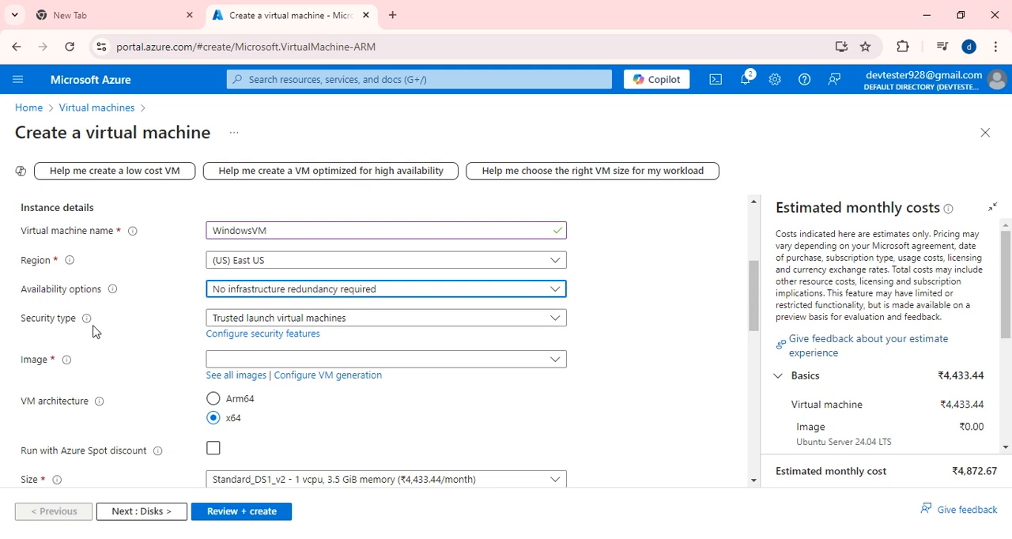
{"action": "left_click", "coordinate": [375, 324]}
{"action": "left_click", "coordinate": [329, 338]}
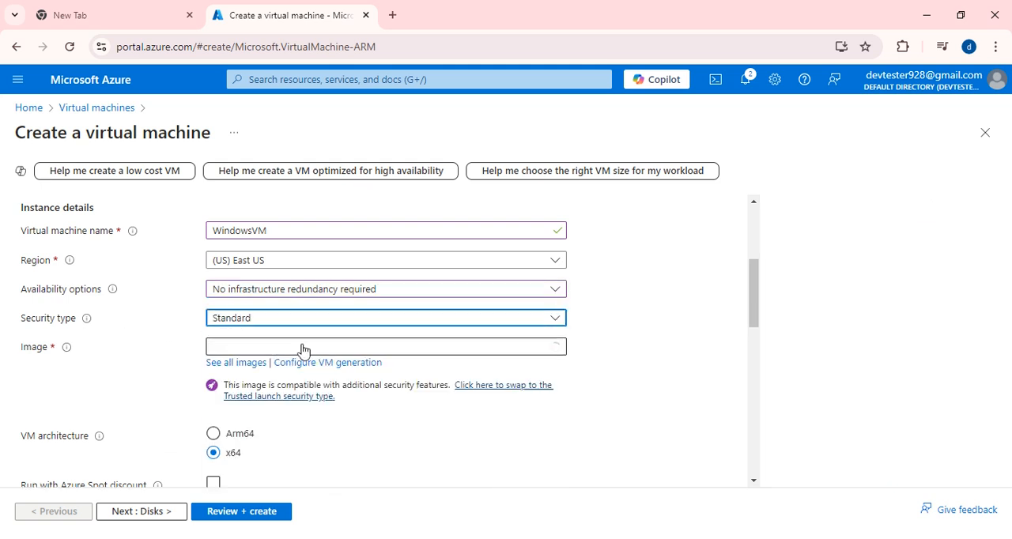
- Choose Windows Server 2019 Datacenter - x64 Gen2 as the virtual machine's image
{"action": "scroll", "coordinate": [332, 334], "scroll_direction": "down", "scroll_amount": 1}
{"action": "left_click", "coordinate": [285, 273]}
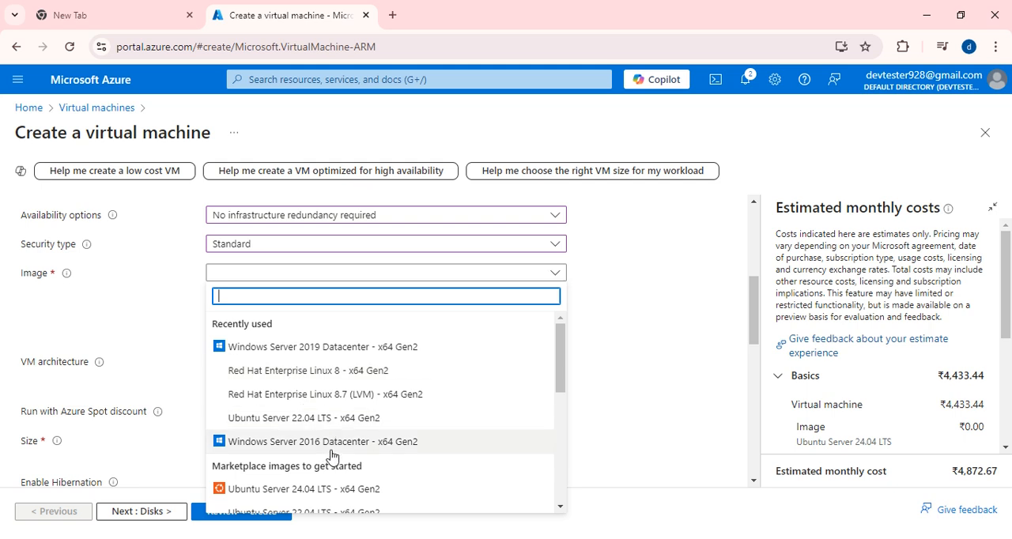
{"action": "scroll", "coordinate": [352, 391], "scroll_direction": "down", "scroll_amount": 1}
{"action": "scroll", "coordinate": [343, 382], "scroll_direction": "up", "scroll_amount": 1}
{"action": "left_click", "coordinate": [297, 349]}
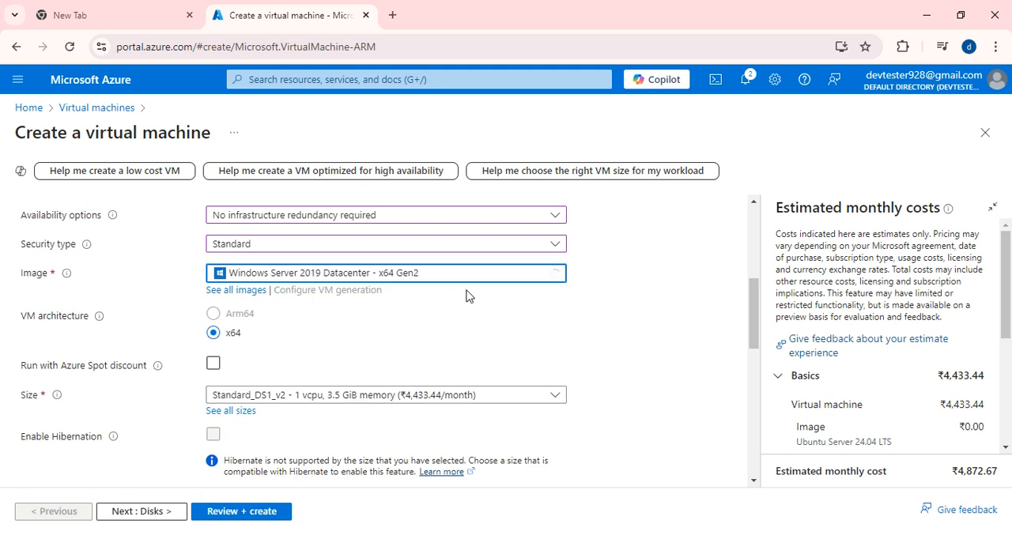
- Enable Run with Azure Spot discount to view its eviction settings and disable it again
{"action": "scroll", "coordinate": [380, 377], "scroll_direction": "down", "scroll_amount": 1}
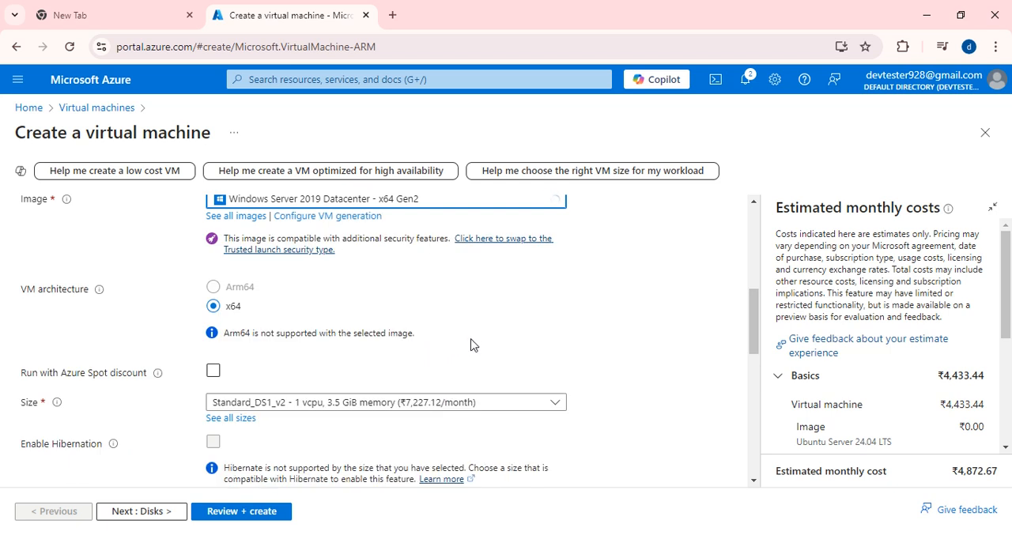
{"action": "scroll", "coordinate": [307, 328], "scroll_direction": "up", "scroll_amount": 2}
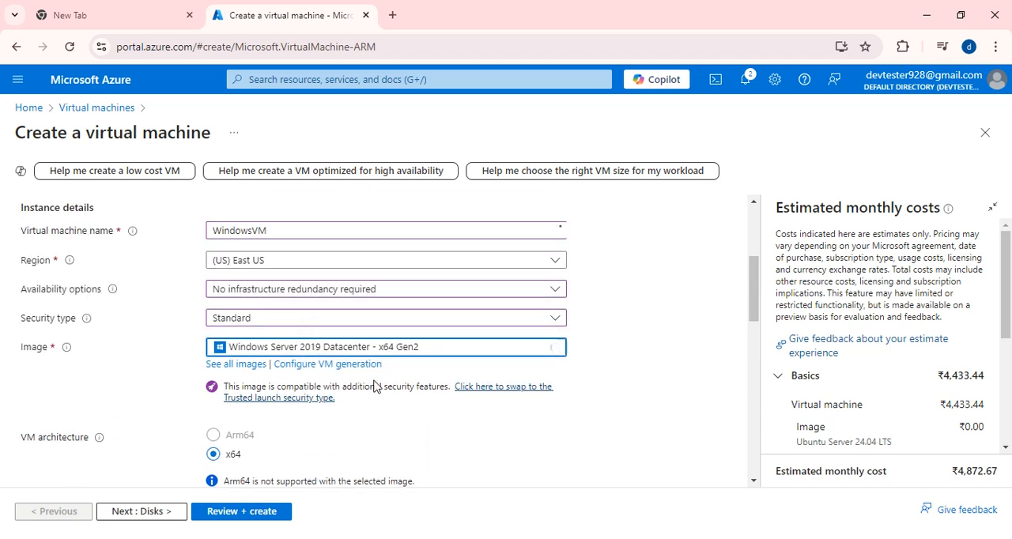
{"action": "scroll", "coordinate": [378, 387], "scroll_direction": "down", "scroll_amount": 2}
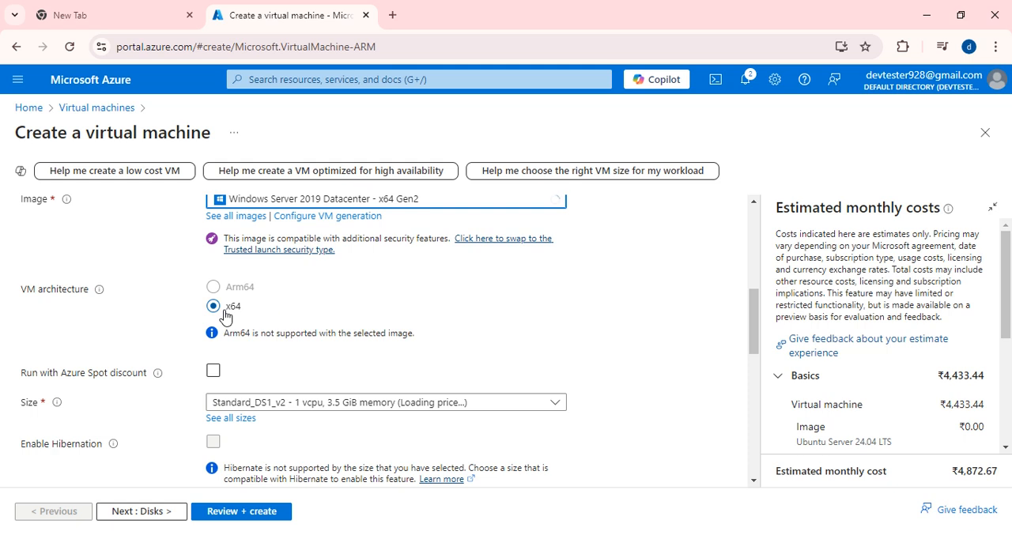
{"action": "scroll", "coordinate": [283, 348], "scroll_direction": "down", "scroll_amount": 1}
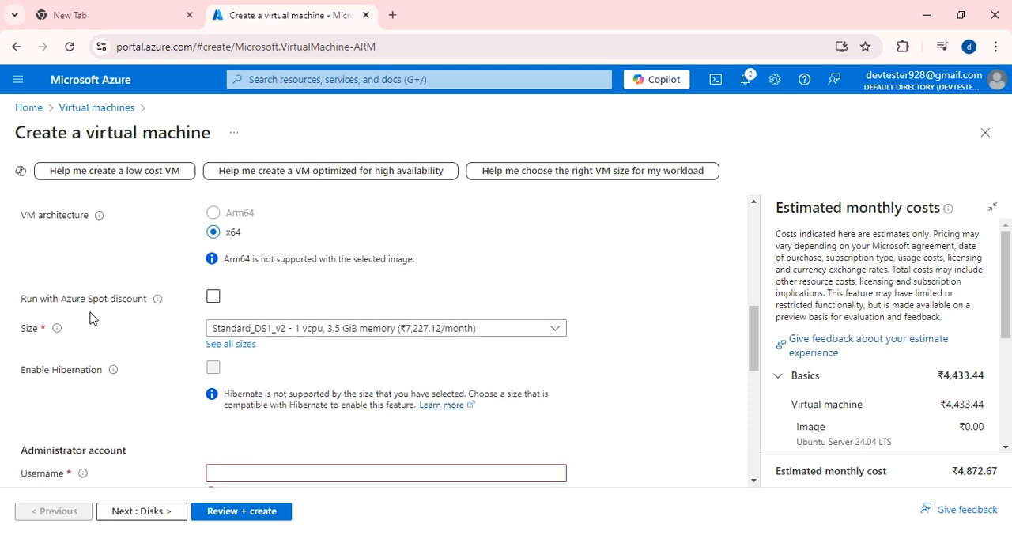
{"action": "left_click", "coordinate": [214, 298]}
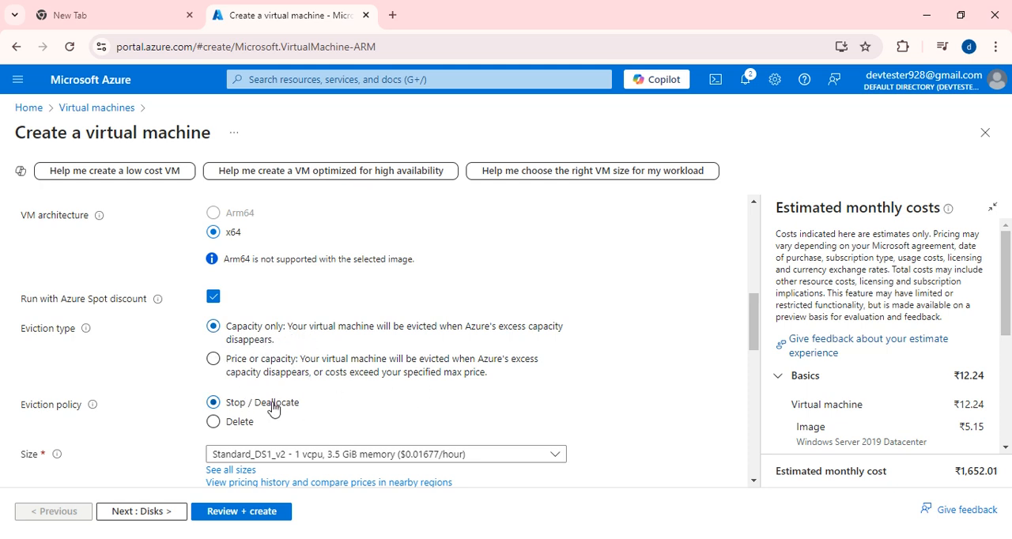
{"action": "left_click", "coordinate": [212, 297]}
- Set the administrator account's username to devtester
{"action": "scroll", "coordinate": [210, 328], "scroll_direction": "down", "scroll_amount": 1}
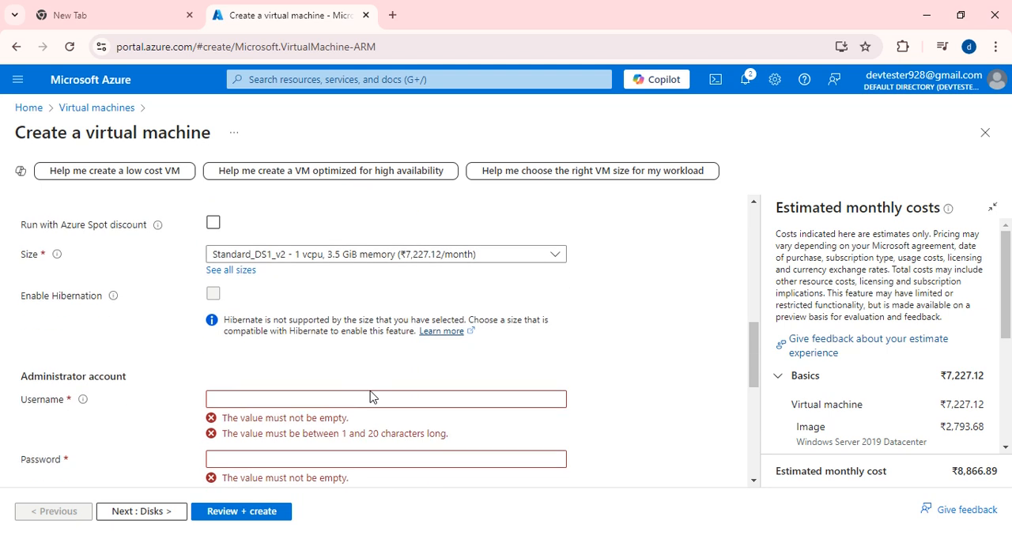
{"action": "scroll", "coordinate": [274, 316], "scroll_direction": "down", "scroll_amount": 1}
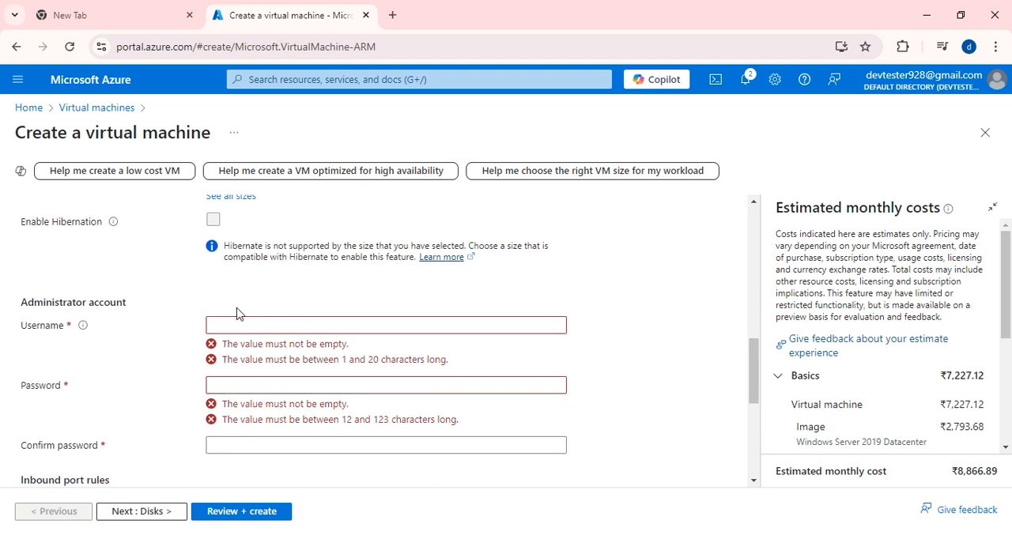
{"action": "scroll", "coordinate": [241, 312], "scroll_direction": "up", "scroll_amount": 1}
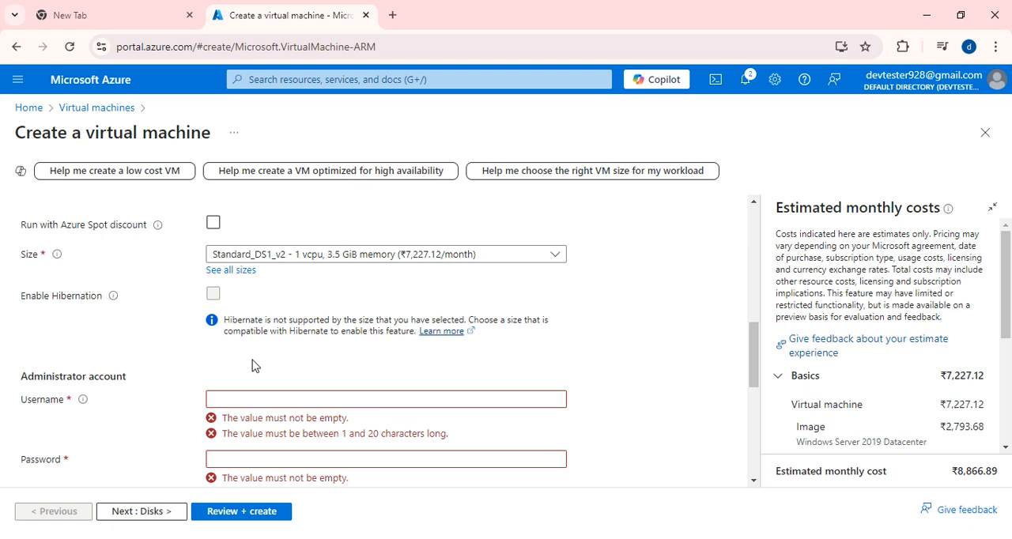
{"action": "scroll", "coordinate": [253, 370], "scroll_direction": "down", "scroll_amount": 1}
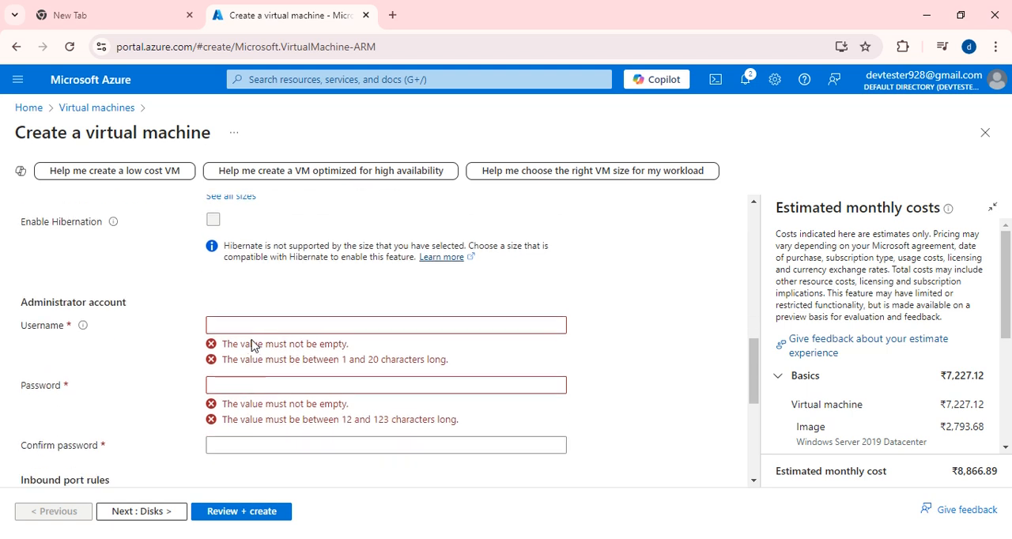
{"action": "left_click", "coordinate": [234, 324]}
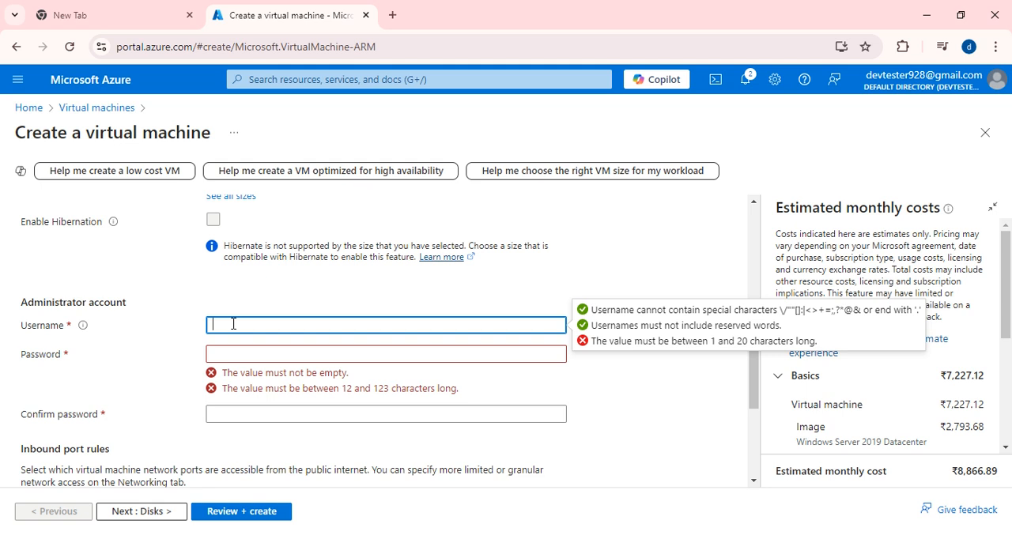
{"action": "type", "text": "devt"}
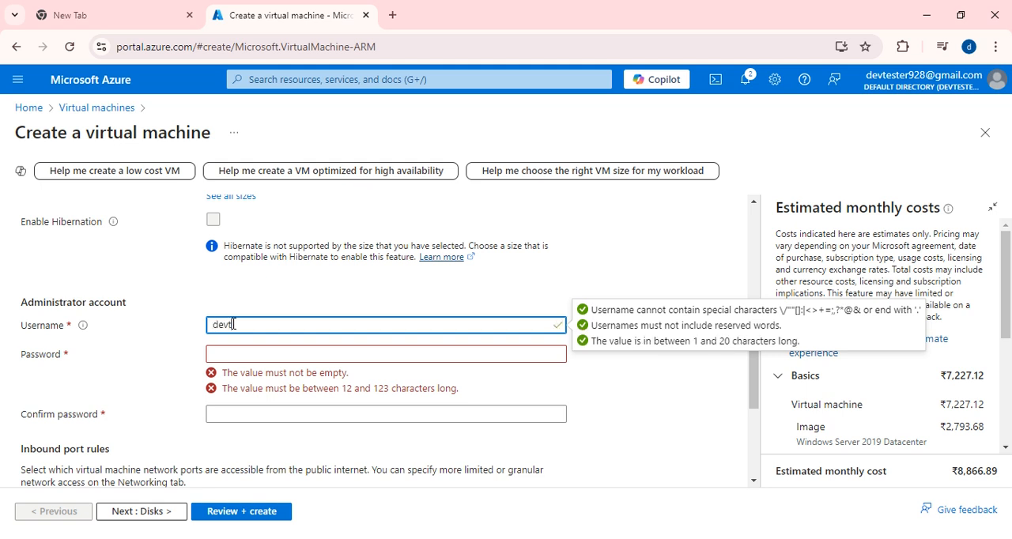
{"action": "type", "text": "esters"}
{"action": "key", "text": "BackSpace"}
{"action": "key", "text": "BackSpace"}
{"action": "type", "text": "r"}
- Enter the administrator account's password and repeat it in the confirmation field
{"action": "left_click", "coordinate": [240, 353]}
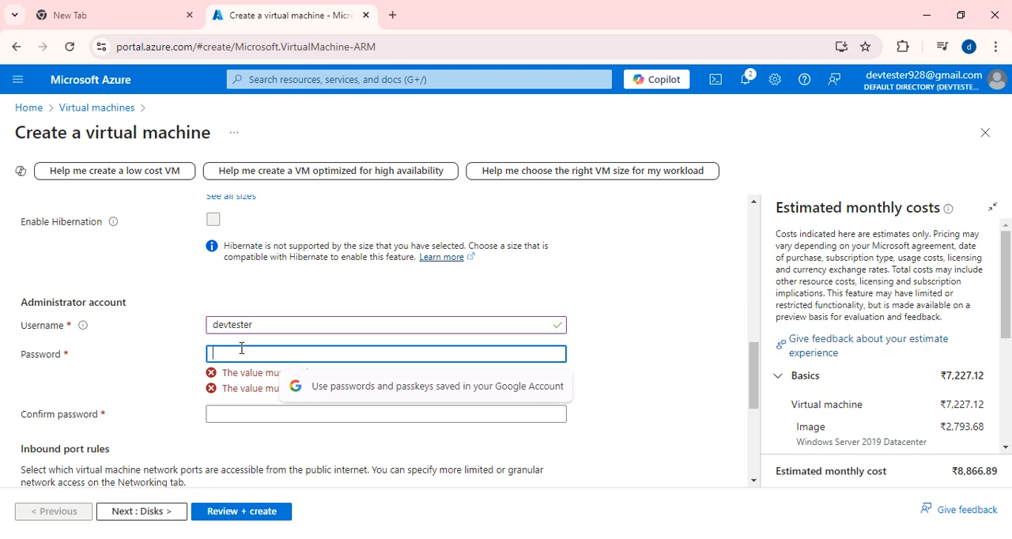
{"action": "type", "text": "•••••••"}
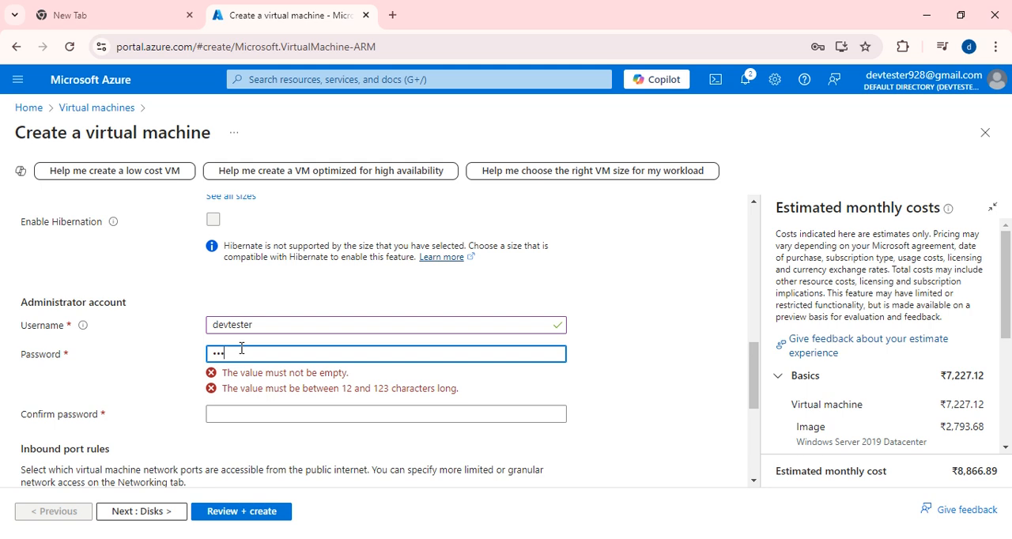
{"action": "type", "text": "•••••"}
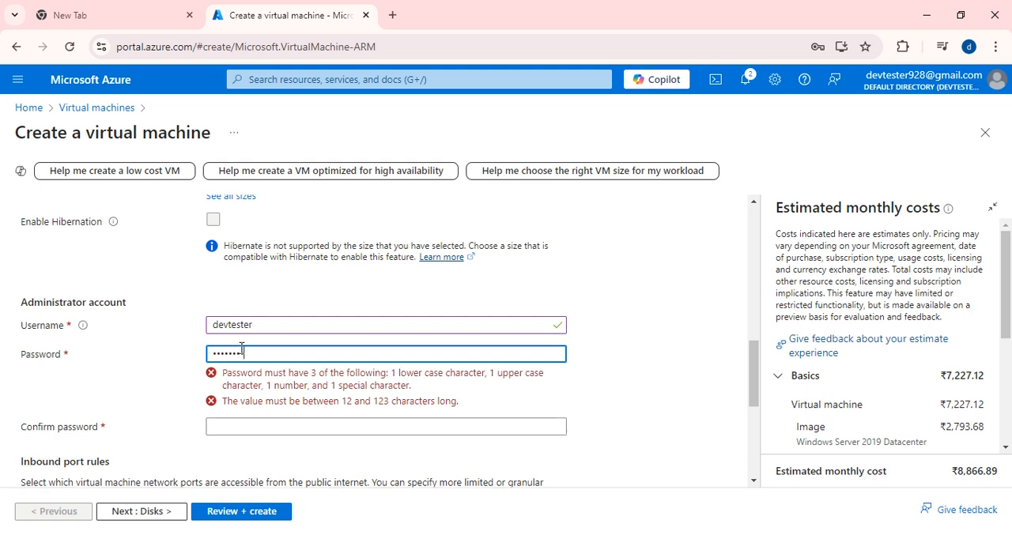
{"action": "type", "text": "••"}
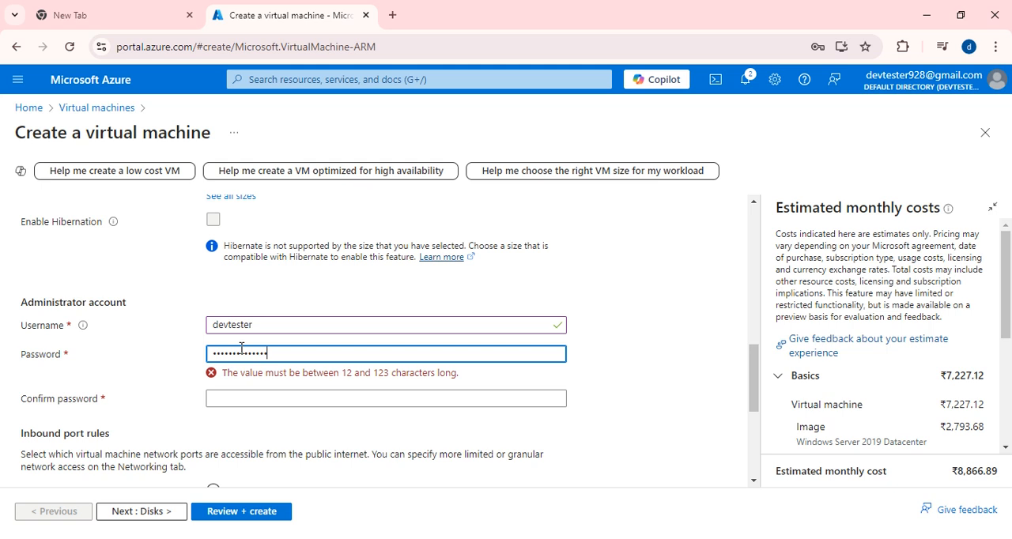
{"action": "left_click", "coordinate": [246, 369]}
{"action": "type", "text": "•••"}
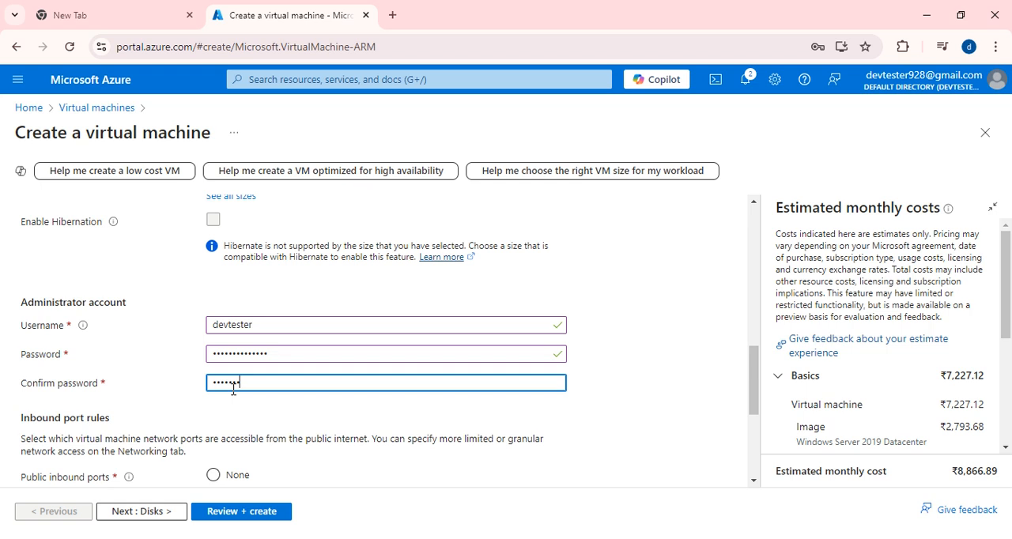
{"action": "type", "text": "•"}
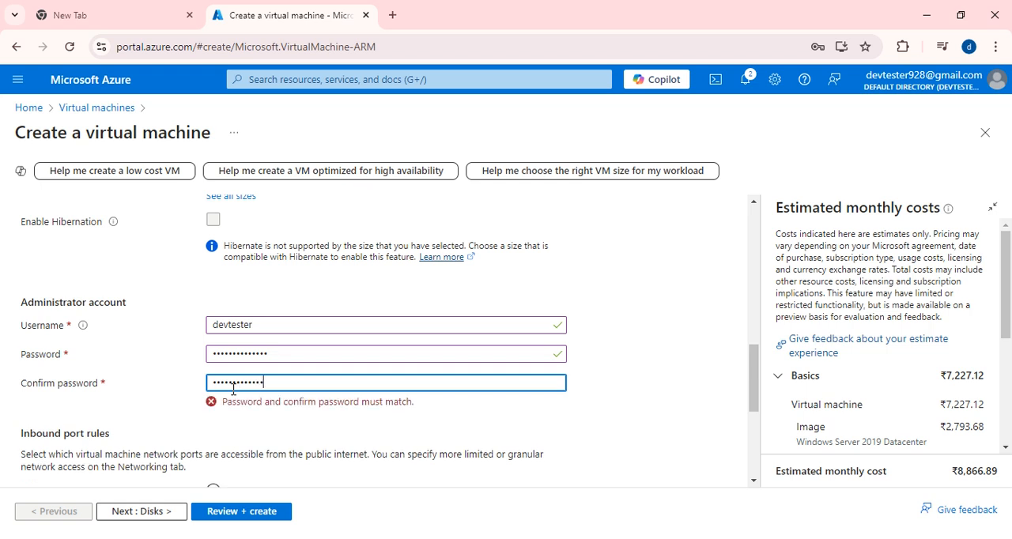
- Review the inbound port rules, then enable the existing Windows Server license option and disable it again
{"action": "scroll", "coordinate": [246, 400], "scroll_direction": "down", "scroll_amount": 2}
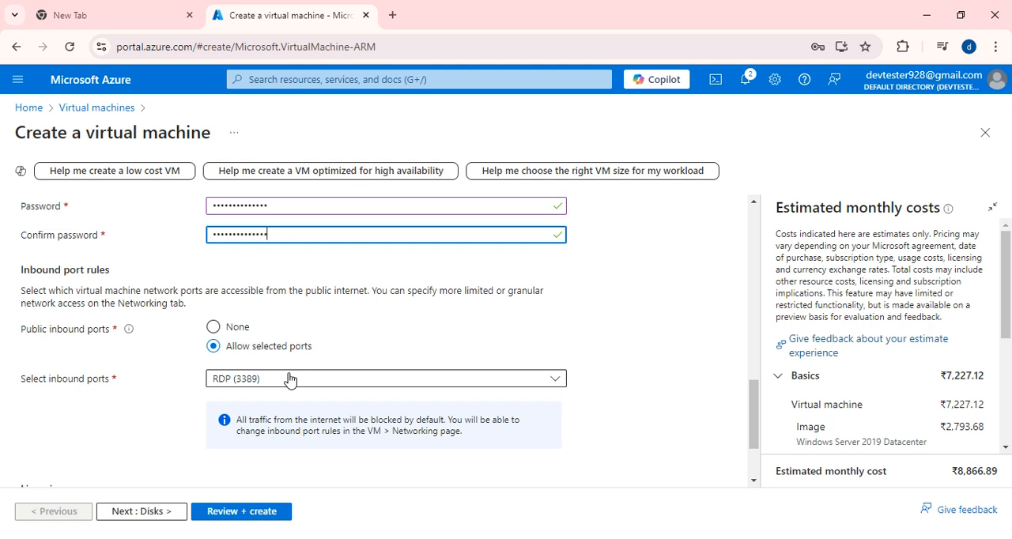
{"action": "scroll", "coordinate": [243, 390], "scroll_direction": "down", "scroll_amount": 2}
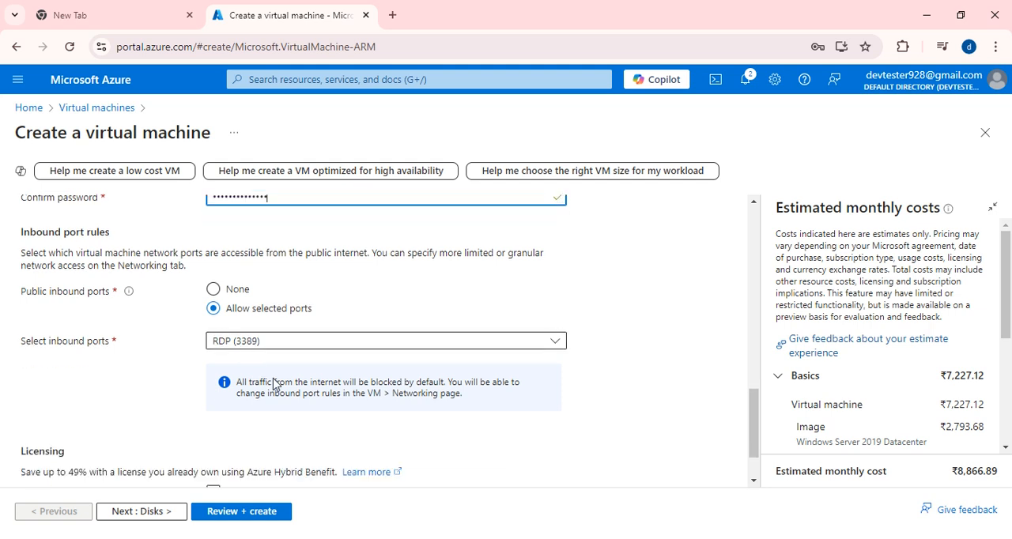
{"action": "left_click", "coordinate": [212, 423]}
{"action": "left_click", "coordinate": [212, 423]}
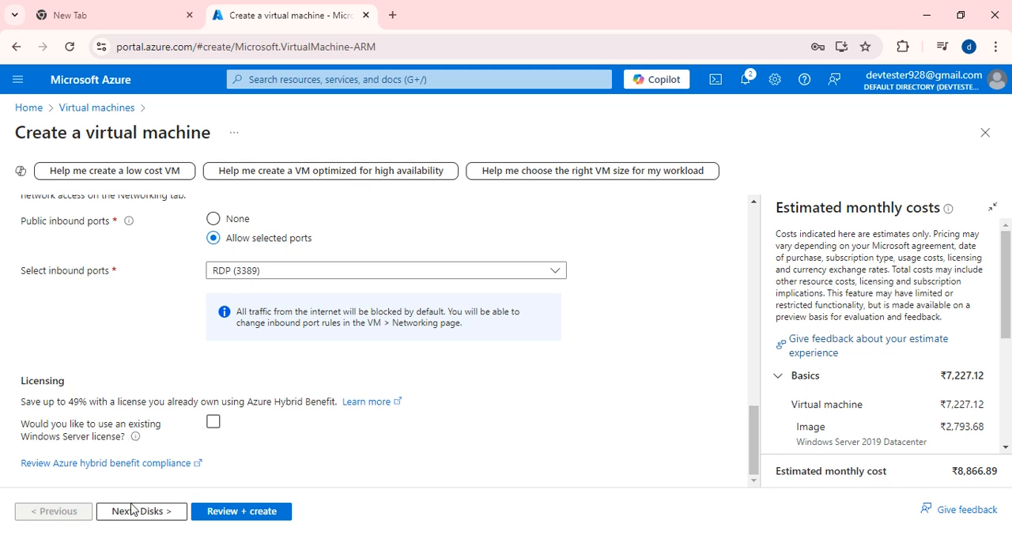
- Continue to the virtual machine's disk settings and dismiss the browser's offer to save the password
{"action": "scroll", "coordinate": [111, 324], "scroll_direction": "up", "scroll_amount": 10}
{"action": "scroll", "coordinate": [111, 324], "scroll_direction": "up", "scroll_amount": 5}
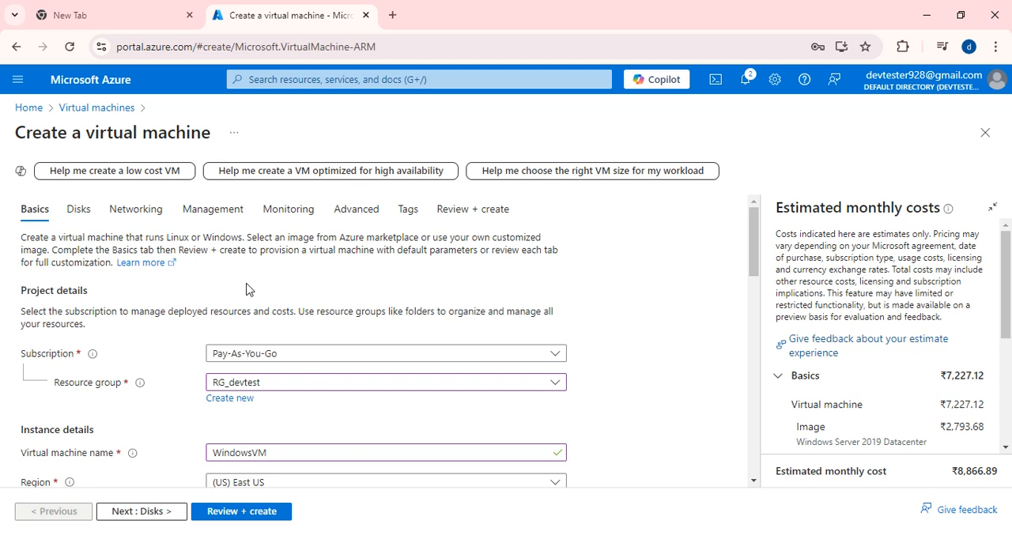
{"action": "scroll", "coordinate": [110, 325], "scroll_direction": "down", "scroll_amount": 3}
{"action": "left_click", "coordinate": [141, 512]}
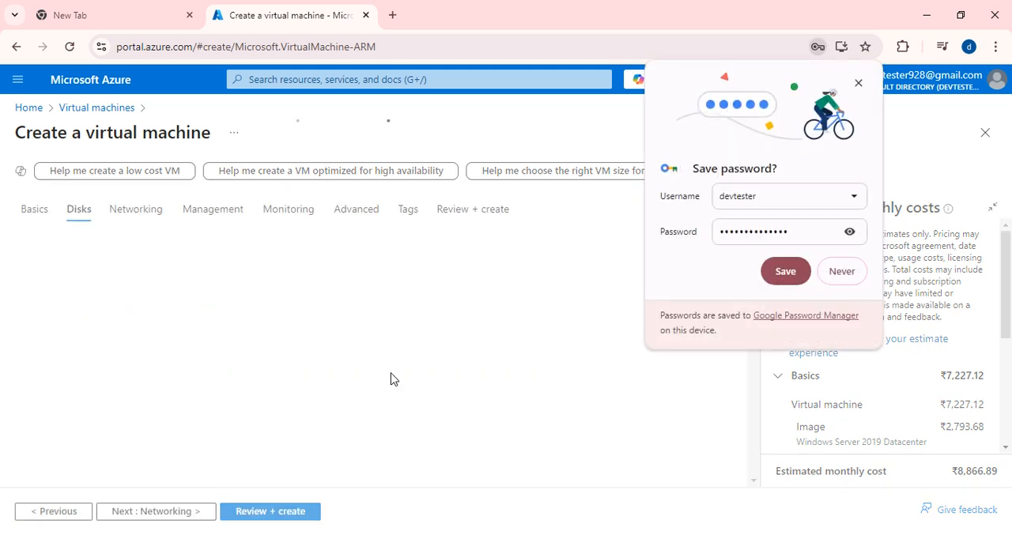
{"action": "left_click", "coordinate": [858, 83]}
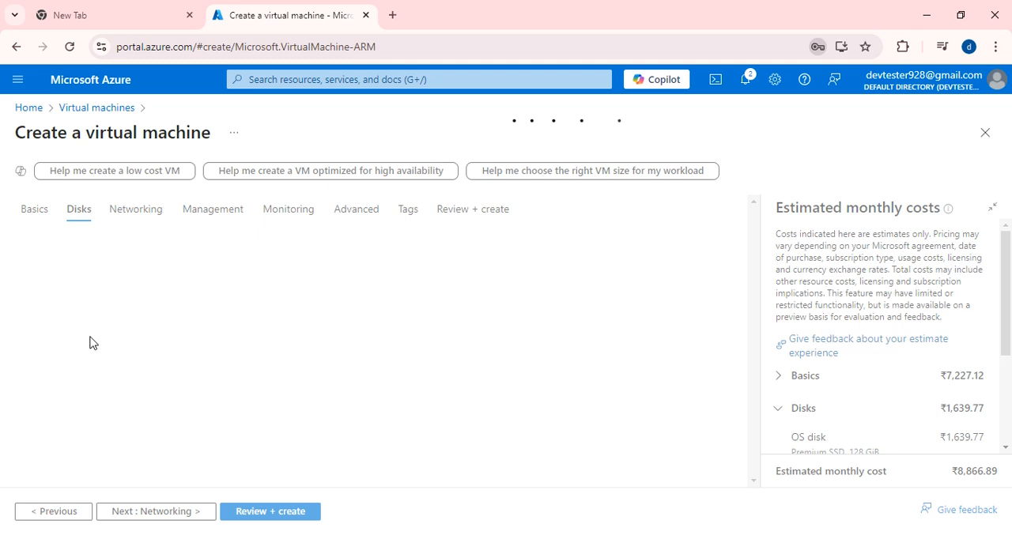
- Choose Image default (127 GiB) as the OS disk size
{"action": "scroll", "coordinate": [286, 348], "scroll_direction": "down", "scroll_amount": 1}
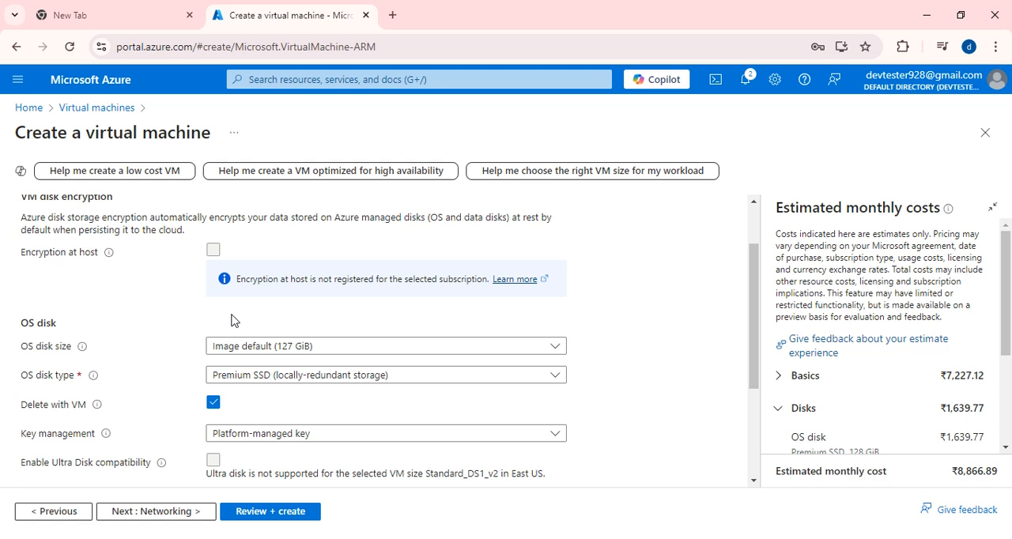
{"action": "left_click", "coordinate": [348, 353]}
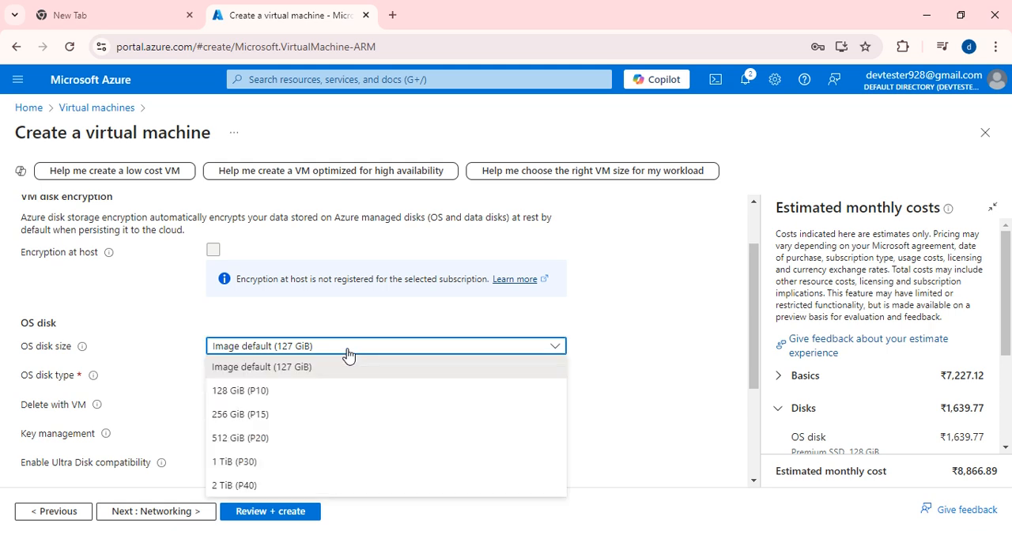
{"action": "left_click", "coordinate": [261, 368]}
{"action": "scroll", "coordinate": [267, 347], "scroll_direction": "down", "scroll_amount": 1}
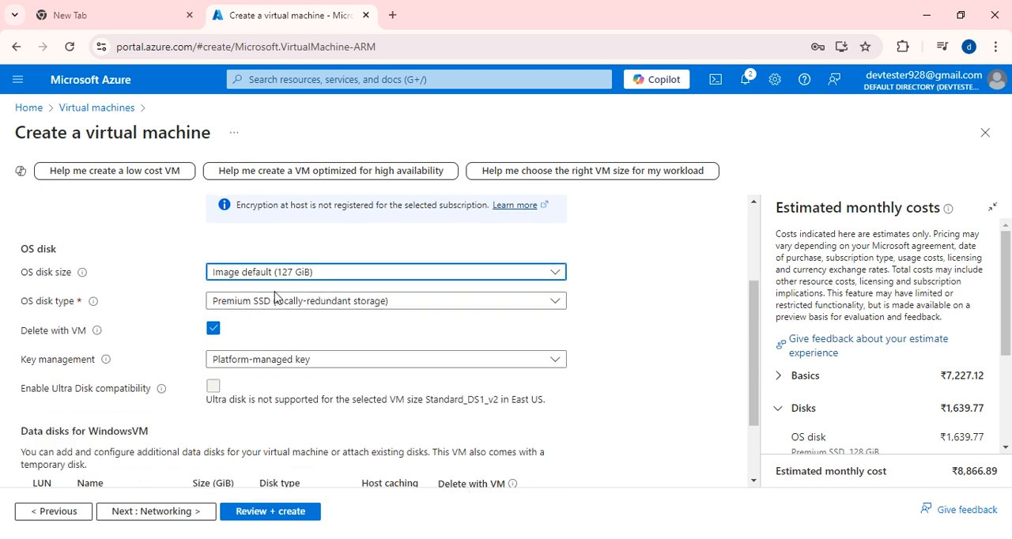
- Set the OS disk type to Standard HDD with locally-redundant storage
{"action": "left_click", "coordinate": [384, 305]}
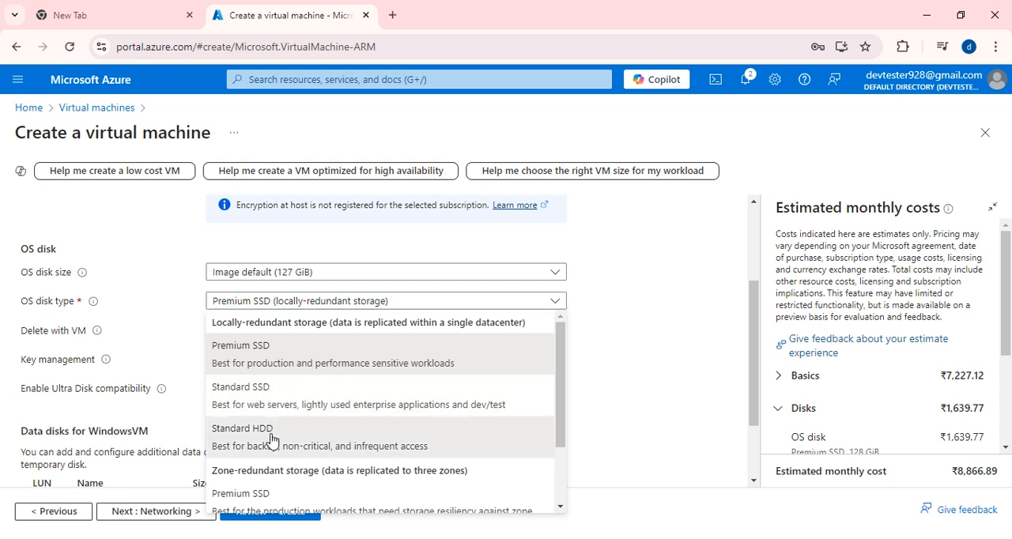
{"action": "left_click", "coordinate": [272, 440]}
{"action": "left_click", "coordinate": [355, 310]}
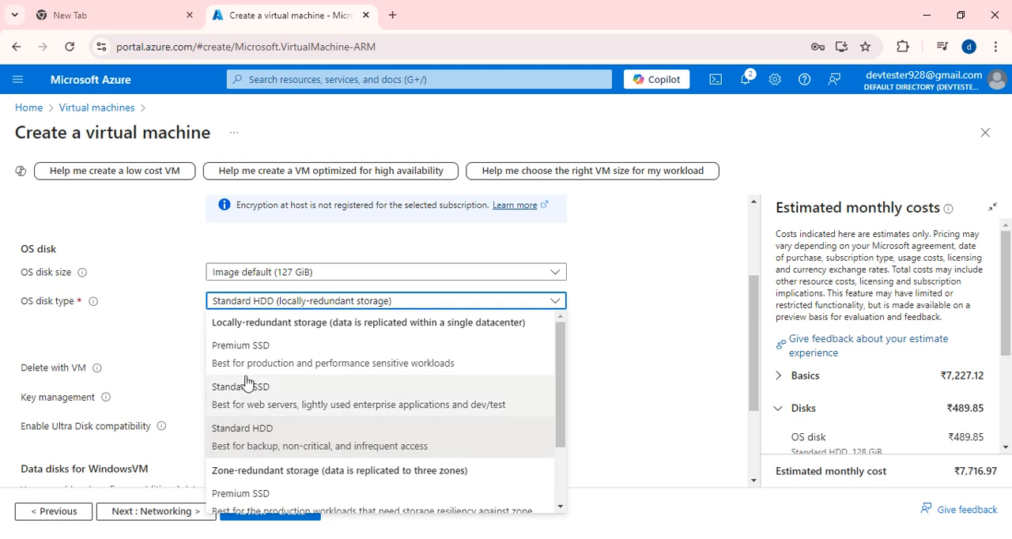
{"action": "scroll", "coordinate": [267, 368], "scroll_direction": "down", "scroll_amount": 2}
{"action": "left_click", "coordinate": [272, 363]}
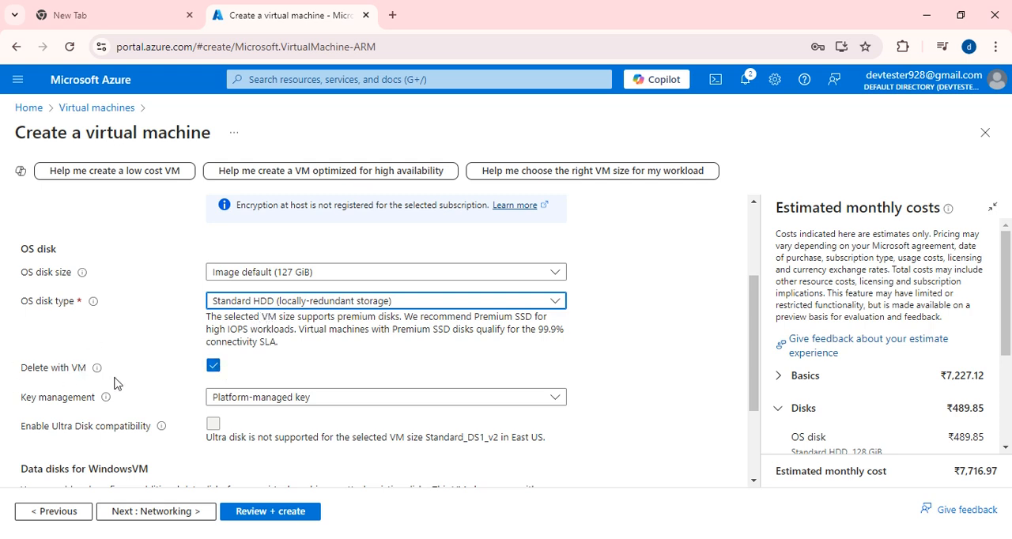
- Turn Delete with VM off and on again for the OS disk, and choose Platform-managed key for key management
{"action": "scroll", "coordinate": [136, 373], "scroll_direction": "down", "scroll_amount": 1}
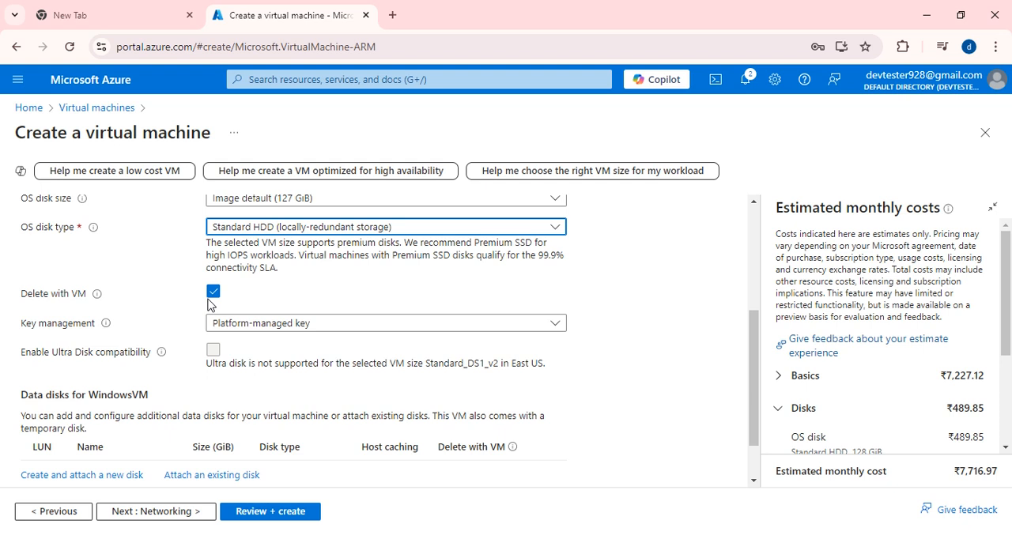
{"action": "left_click", "coordinate": [214, 292]}
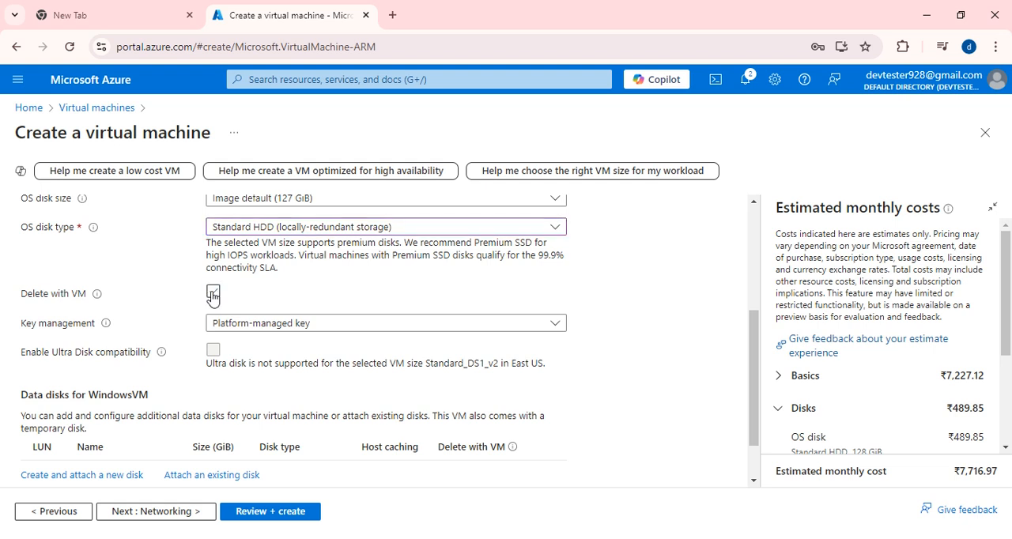
{"action": "left_click", "coordinate": [214, 293]}
{"action": "left_click", "coordinate": [404, 329]}
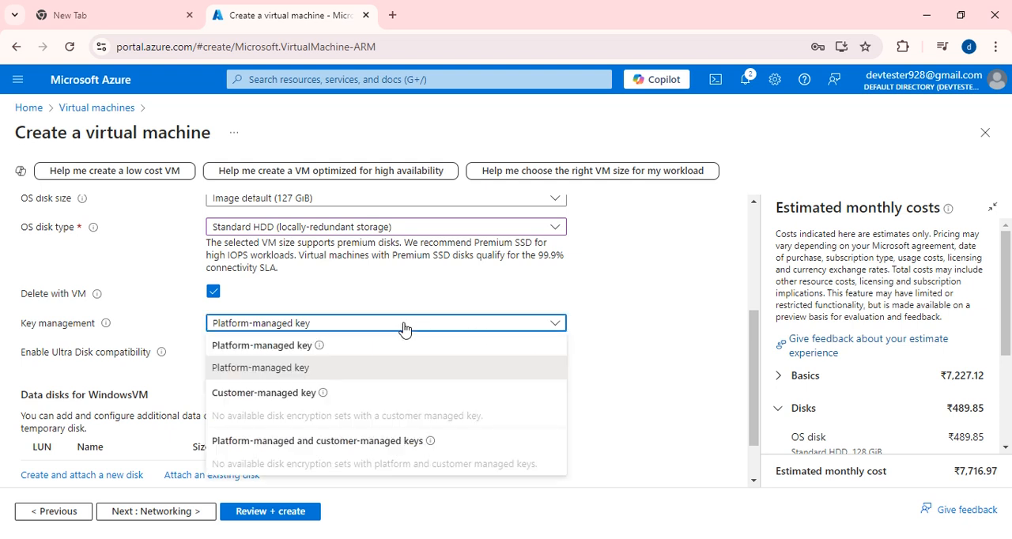
{"action": "left_click", "coordinate": [255, 370]}
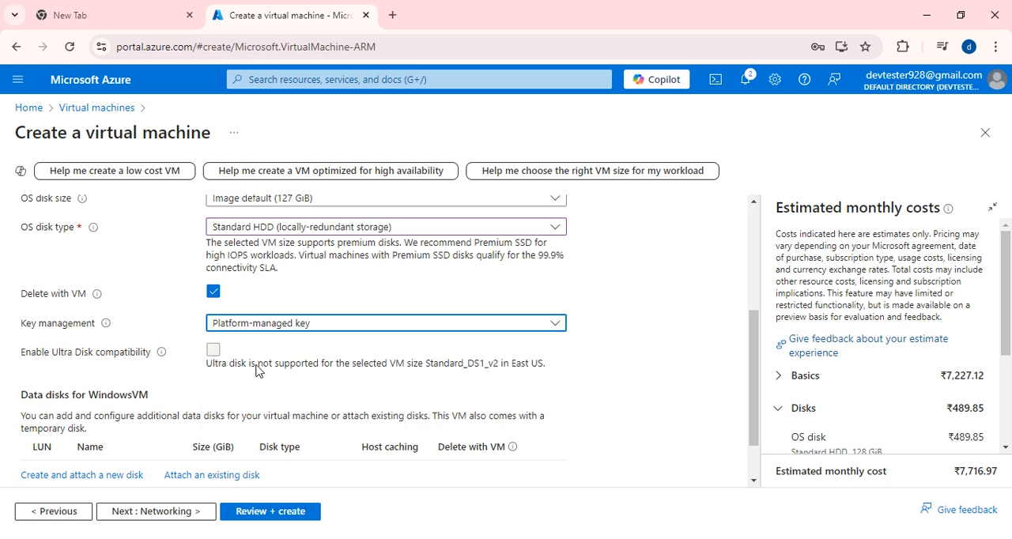
{"action": "scroll", "coordinate": [255, 370], "scroll_direction": "down", "scroll_amount": 2}
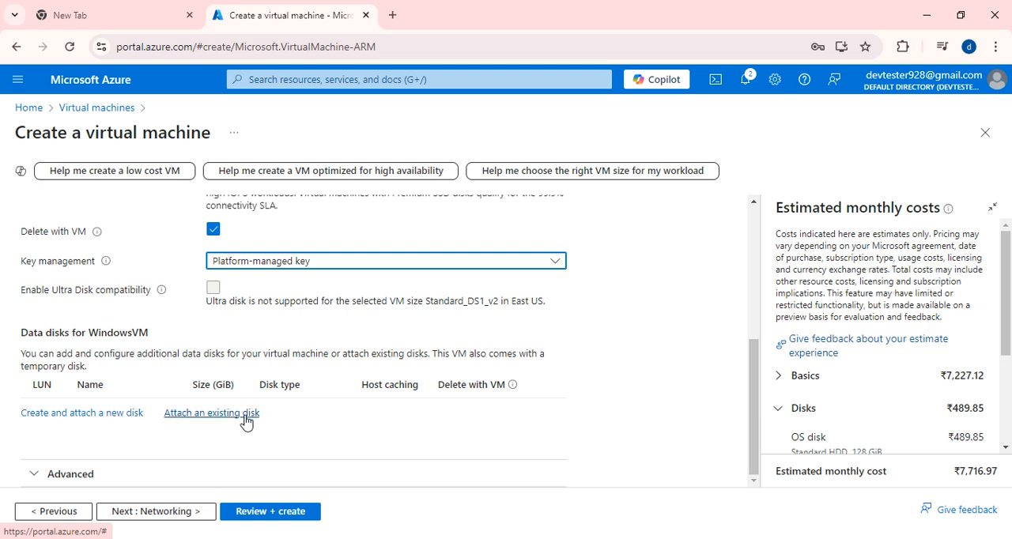
{"action": "scroll", "coordinate": [266, 441], "scroll_direction": "up", "scroll_amount": 4}
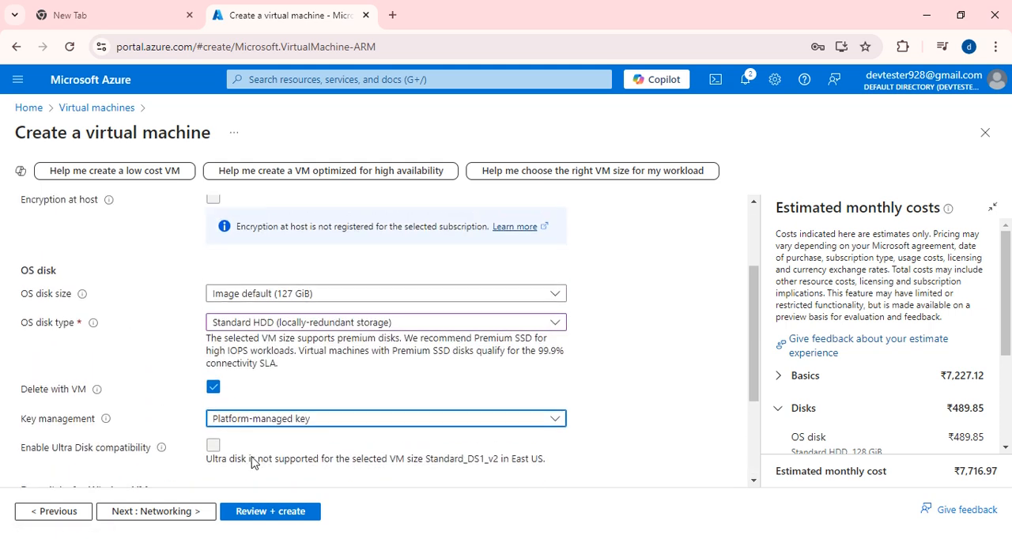
- In the networking settings, select virtual network Devtest_network and subnet1 (10.0.2.0/24) for the network interface
{"action": "left_click", "coordinate": [133, 210]}
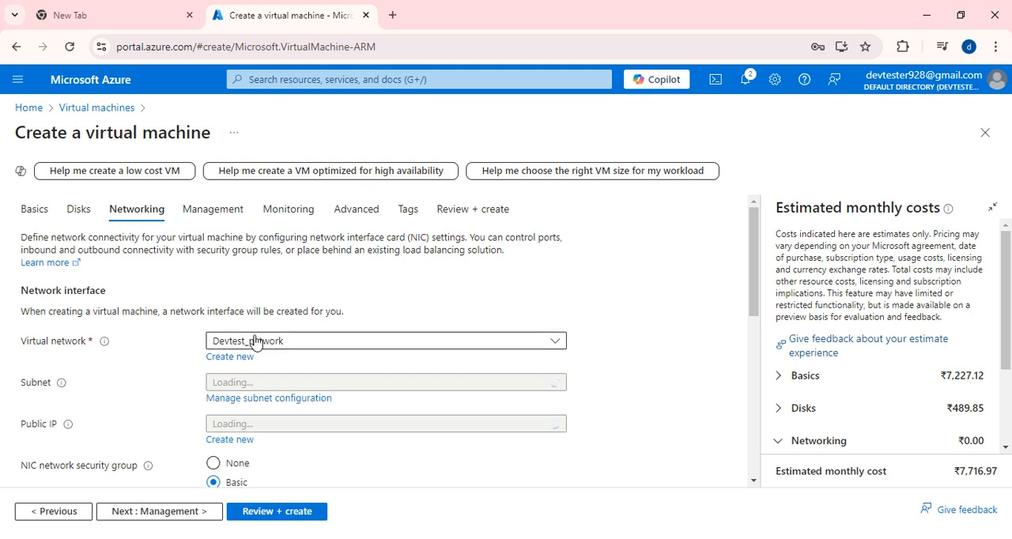
{"action": "left_click", "coordinate": [340, 348]}
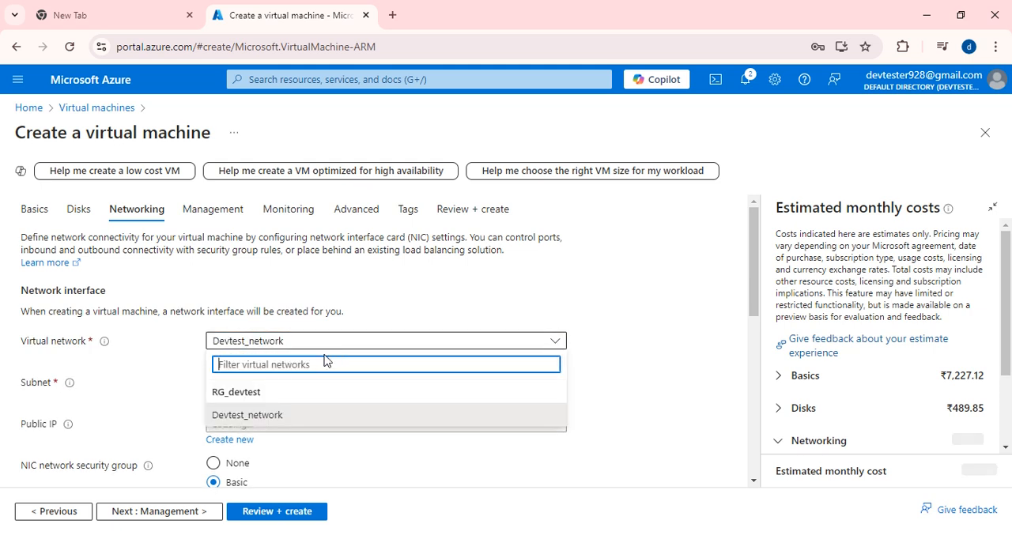
{"action": "left_click", "coordinate": [240, 415]}
{"action": "scroll", "coordinate": [329, 372], "scroll_direction": "down", "scroll_amount": 1}
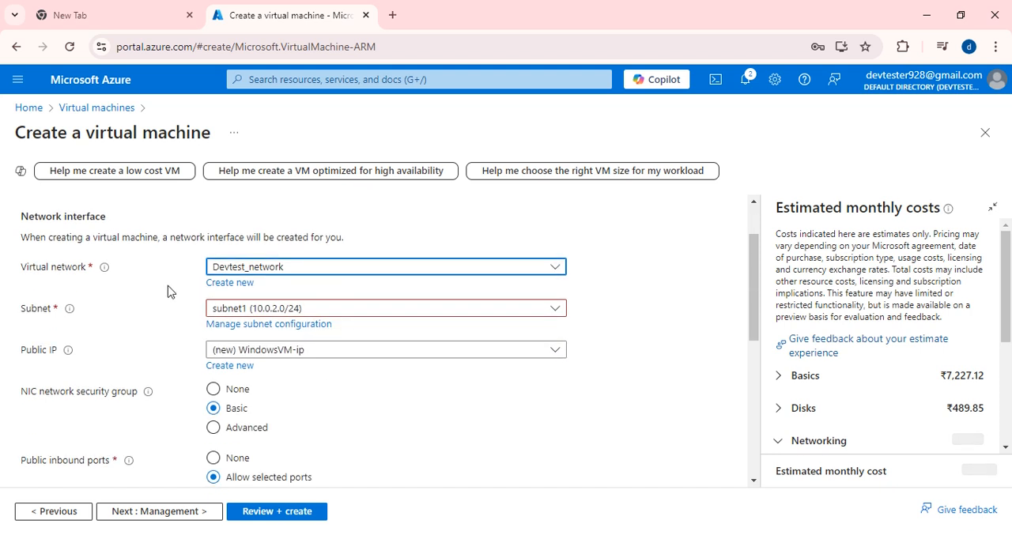
{"action": "left_click", "coordinate": [556, 311]}
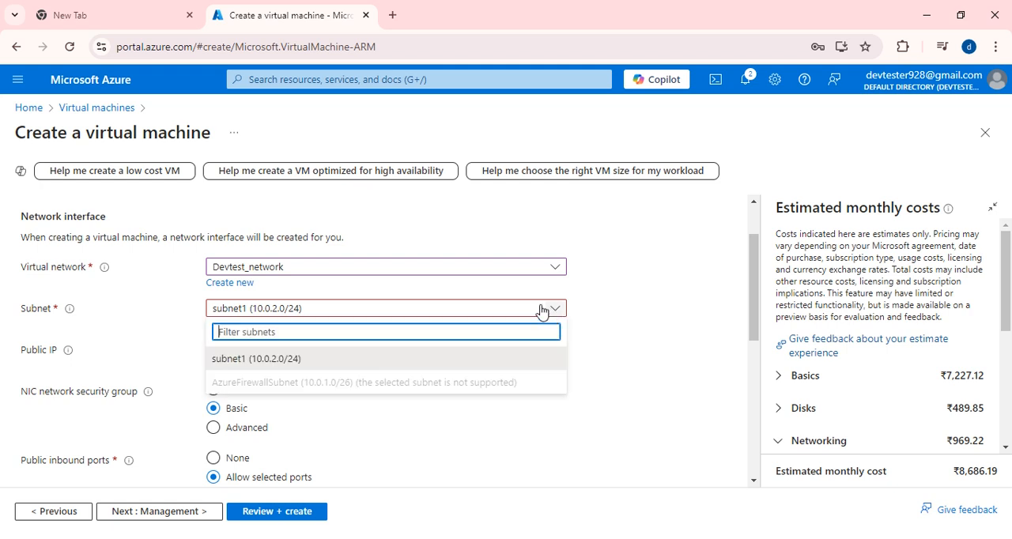
{"action": "left_click", "coordinate": [274, 360]}
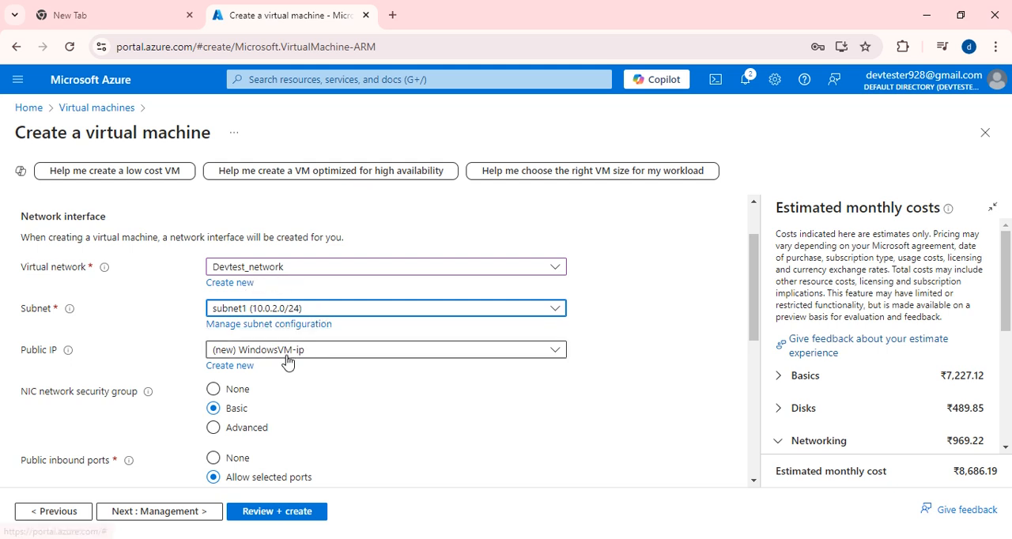
- Try None for the public IP and the NIC network security group, setting them back to (new) WindowsVM-ip and Basic
{"action": "scroll", "coordinate": [269, 360], "scroll_direction": "down", "scroll_amount": 1}
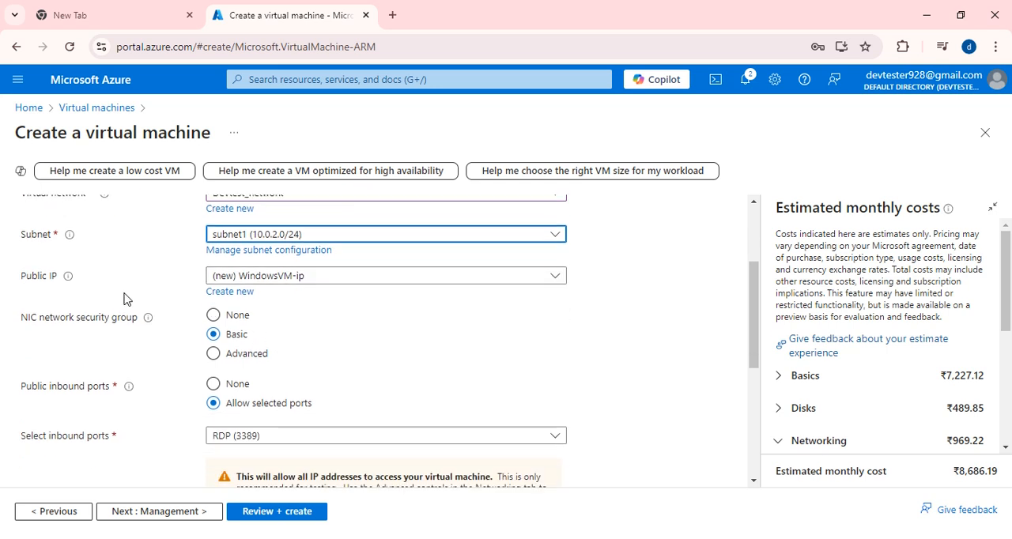
{"action": "left_click", "coordinate": [345, 285]}
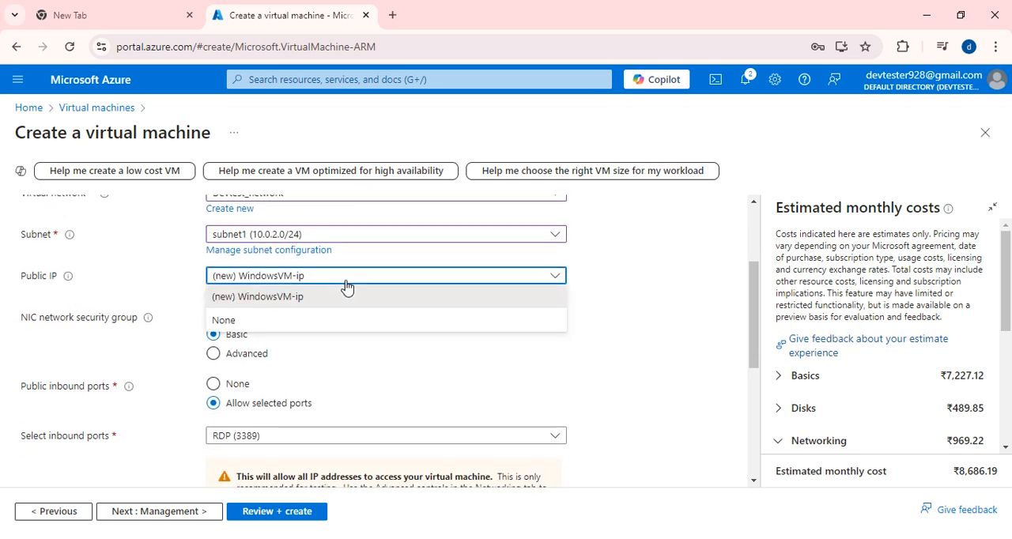
{"action": "left_click", "coordinate": [212, 321]}
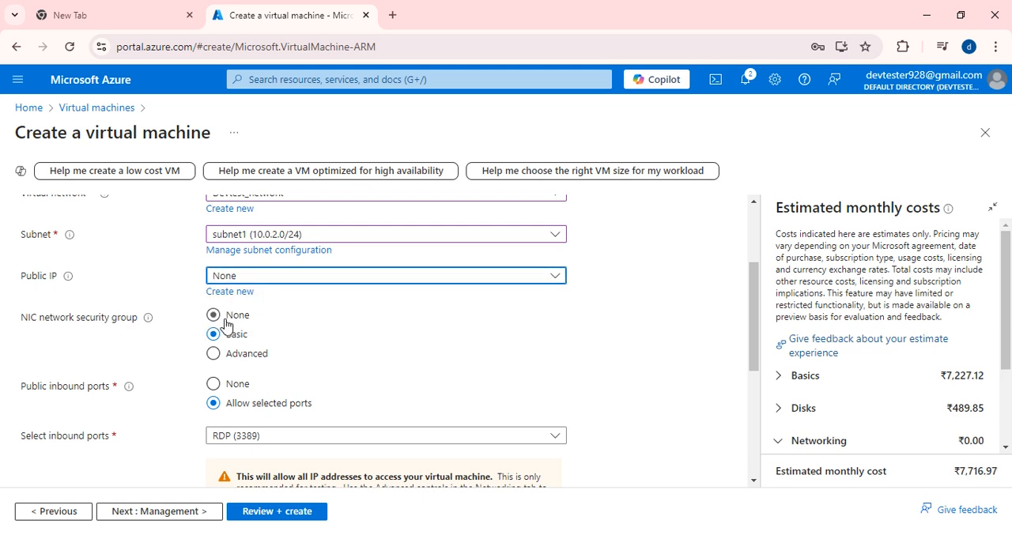
{"action": "left_click", "coordinate": [293, 277]}
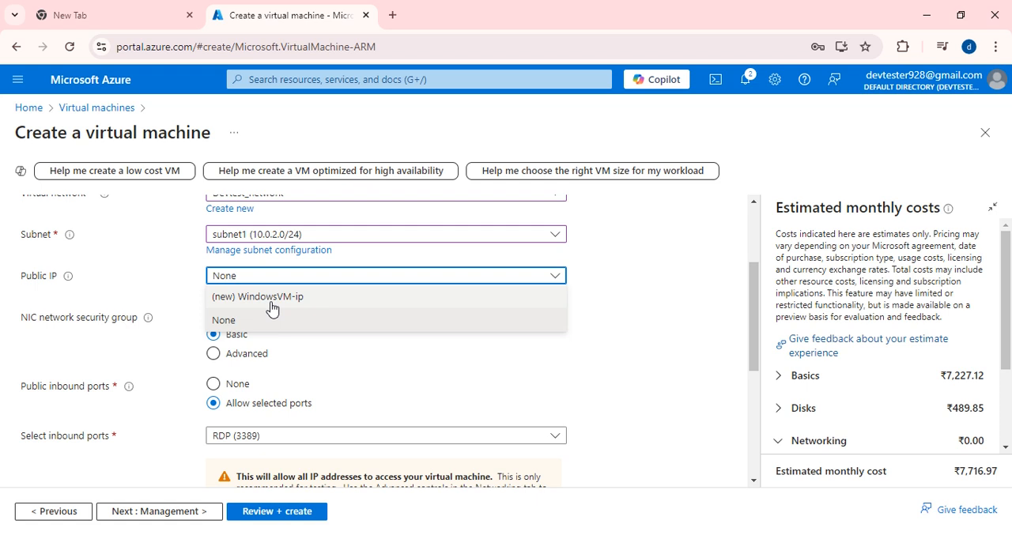
{"action": "left_click", "coordinate": [271, 300]}
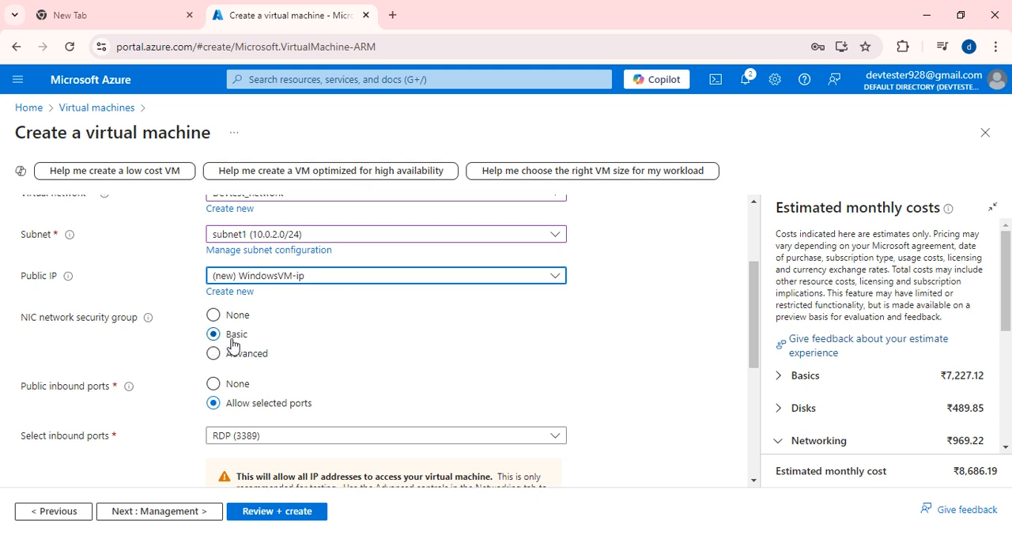
{"action": "left_click", "coordinate": [217, 317]}
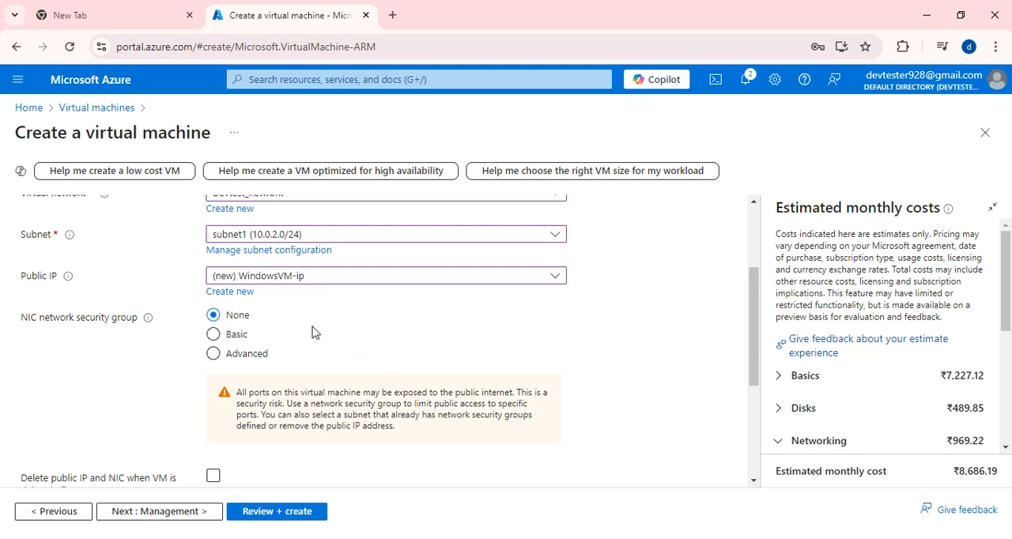
{"action": "left_click", "coordinate": [217, 335]}
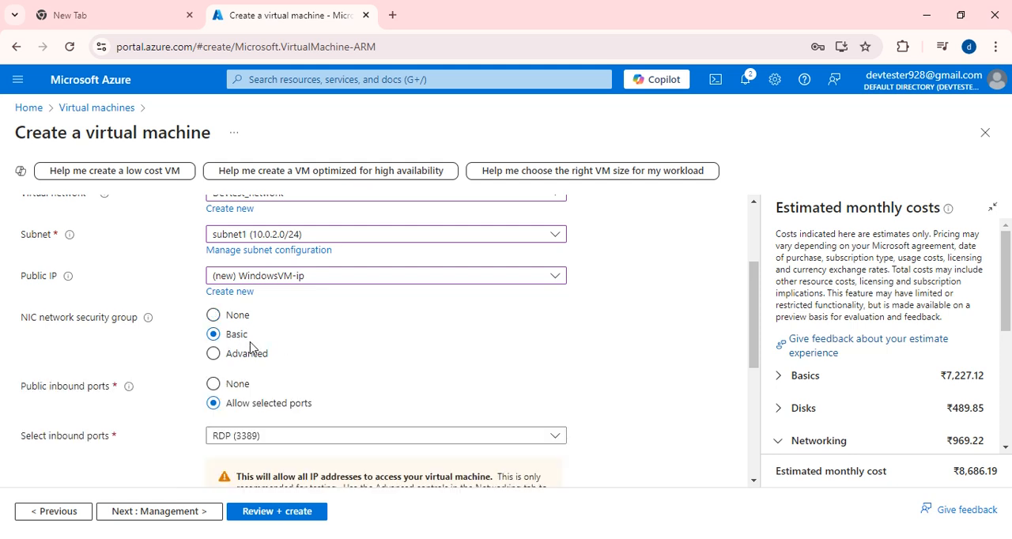
- Enable deletion of the public IP and NIC when the VM is deleted, and toggle the accelerated networking option
{"action": "scroll", "coordinate": [267, 406], "scroll_direction": "down", "scroll_amount": 1}
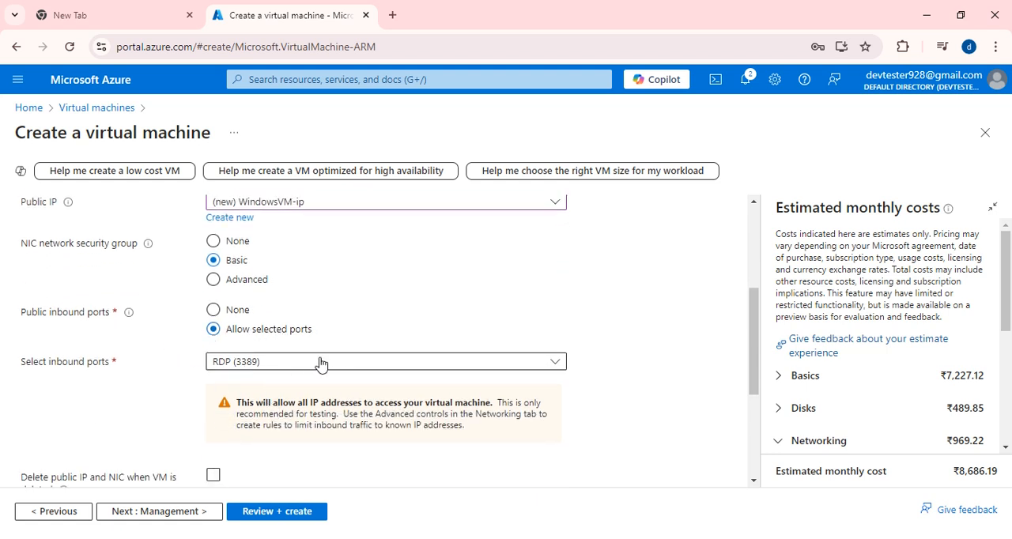
{"action": "scroll", "coordinate": [319, 363], "scroll_direction": "down", "scroll_amount": 2}
{"action": "scroll", "coordinate": [298, 304], "scroll_direction": "up", "scroll_amount": 2}
{"action": "scroll", "coordinate": [299, 387], "scroll_direction": "down", "scroll_amount": 1}
{"action": "scroll", "coordinate": [297, 425], "scroll_direction": "down", "scroll_amount": 2}
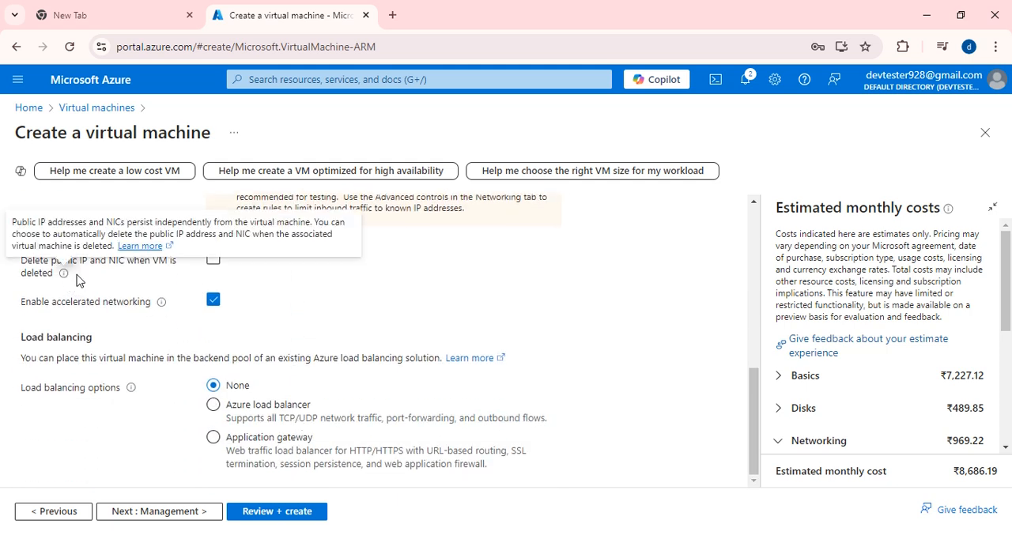
{"action": "left_click", "coordinate": [212, 261]}
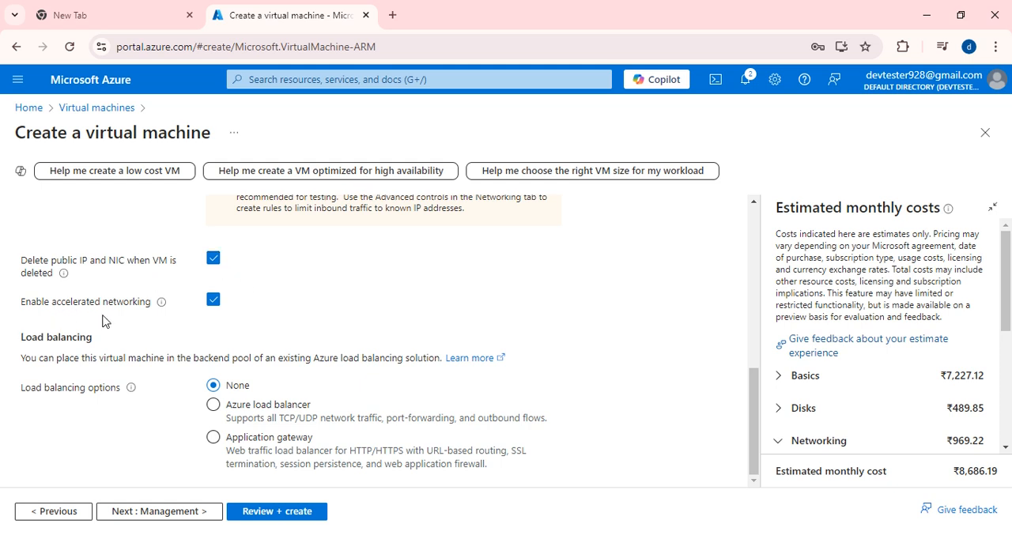
{"action": "left_click", "coordinate": [212, 301]}
{"action": "scroll", "coordinate": [327, 319], "scroll_direction": "up", "scroll_amount": 10}
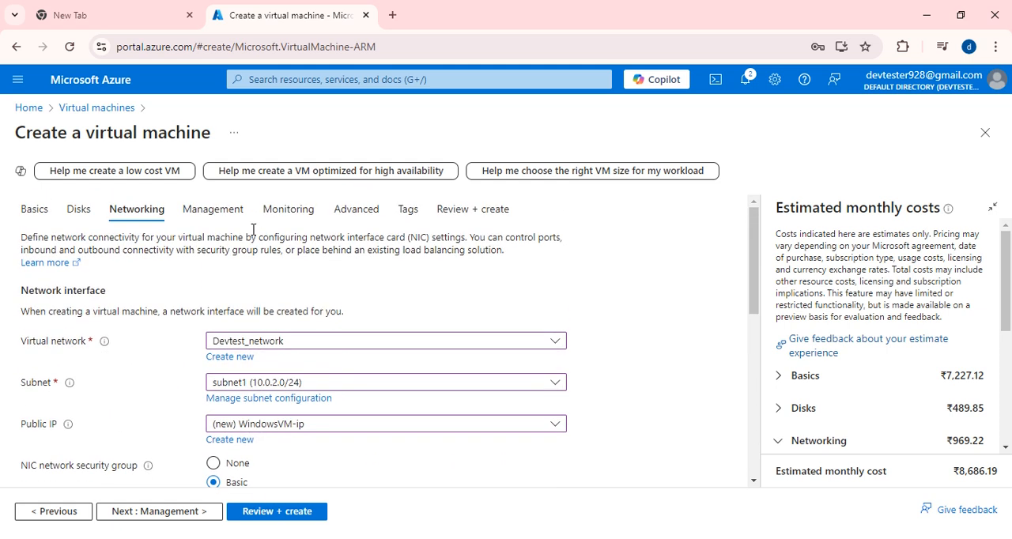
- In the VM's management settings, turn the system assigned managed identity on and off again
{"action": "left_click", "coordinate": [223, 218]}
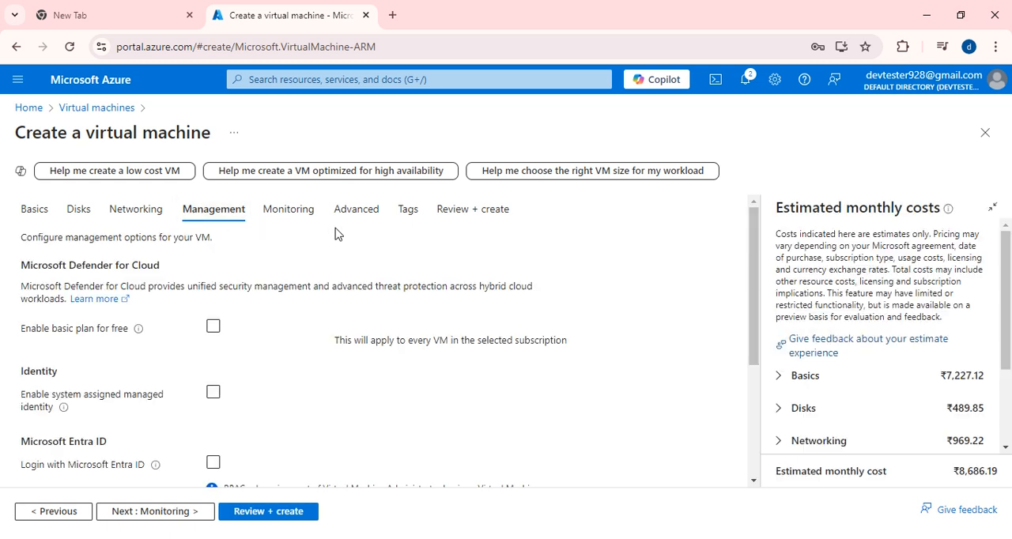
{"action": "scroll", "coordinate": [296, 345], "scroll_direction": "down", "scroll_amount": 3}
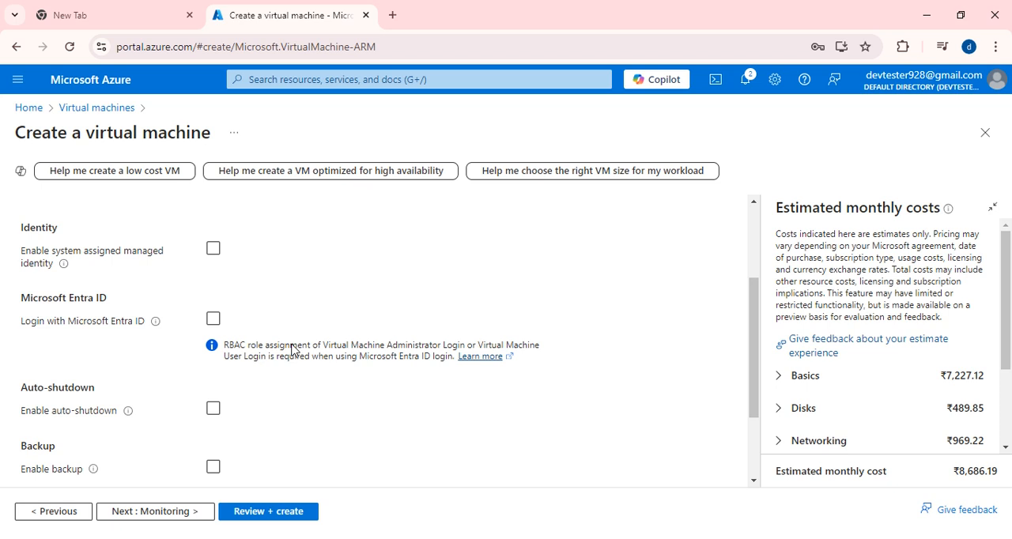
{"action": "scroll", "coordinate": [282, 363], "scroll_direction": "up", "scroll_amount": 2}
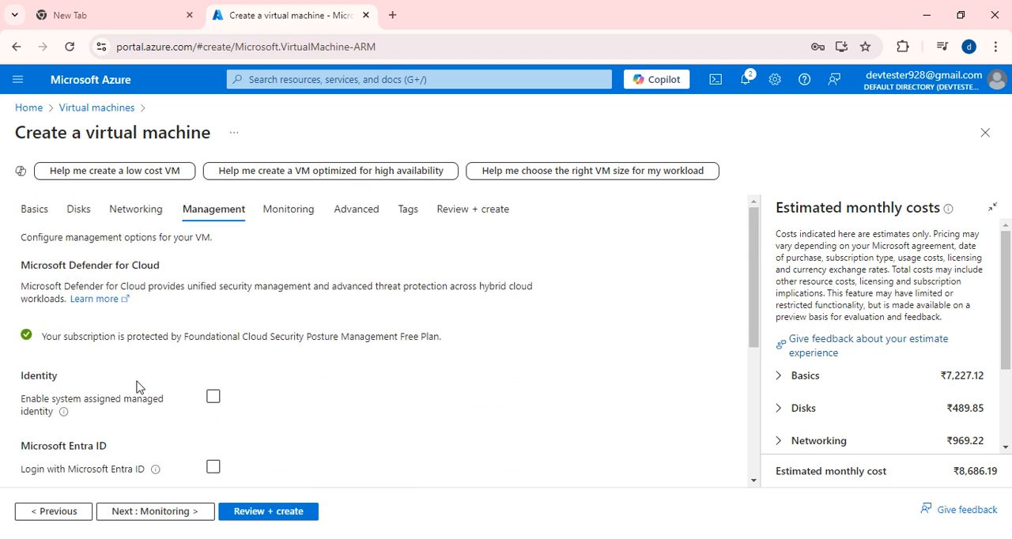
{"action": "scroll", "coordinate": [118, 399], "scroll_direction": "down", "scroll_amount": 1}
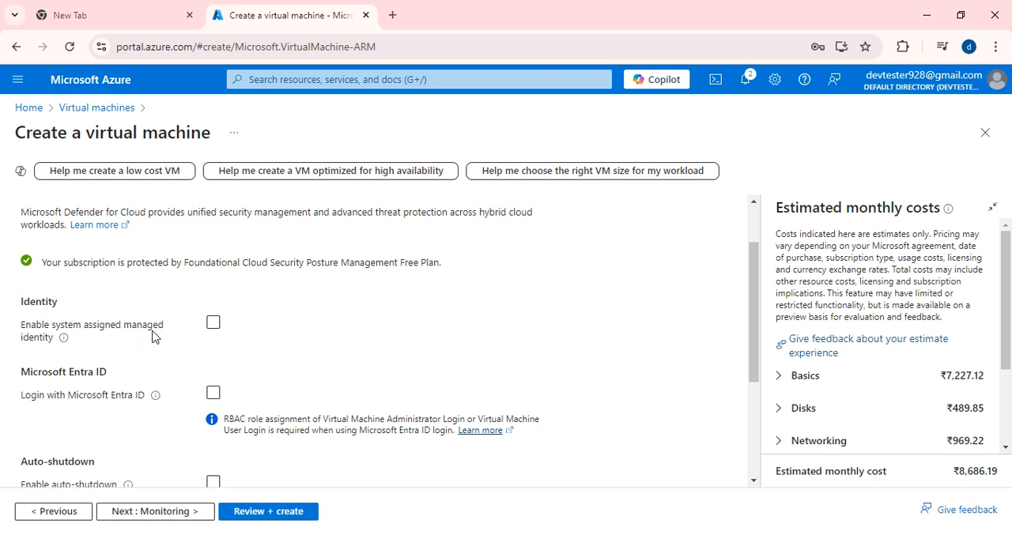
{"action": "left_click", "coordinate": [213, 323]}
{"action": "left_click", "coordinate": [213, 323]}
{"action": "scroll", "coordinate": [215, 324], "scroll_direction": "down", "scroll_amount": 2}
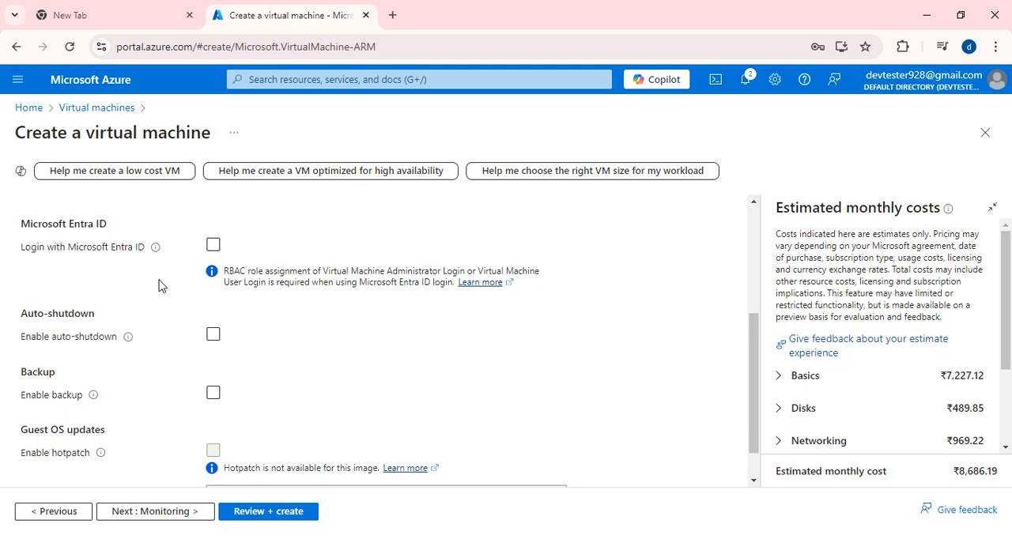
- Try the Microsoft Entra ID login and auto-shutdown options, leaving both turned off
{"action": "left_click", "coordinate": [212, 248]}
{"action": "scroll", "coordinate": [114, 380], "scroll_direction": "down", "scroll_amount": 1}
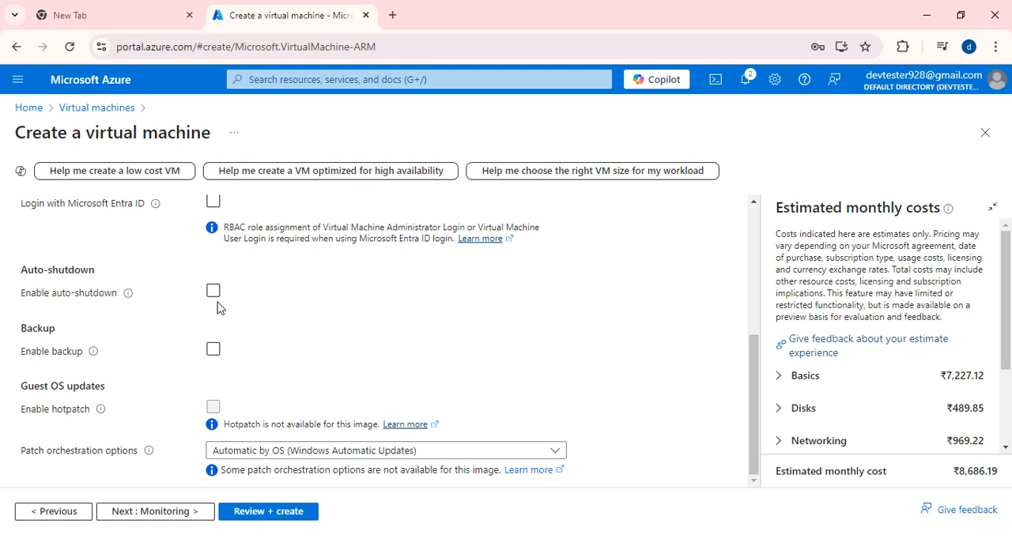
{"action": "left_click", "coordinate": [220, 299]}
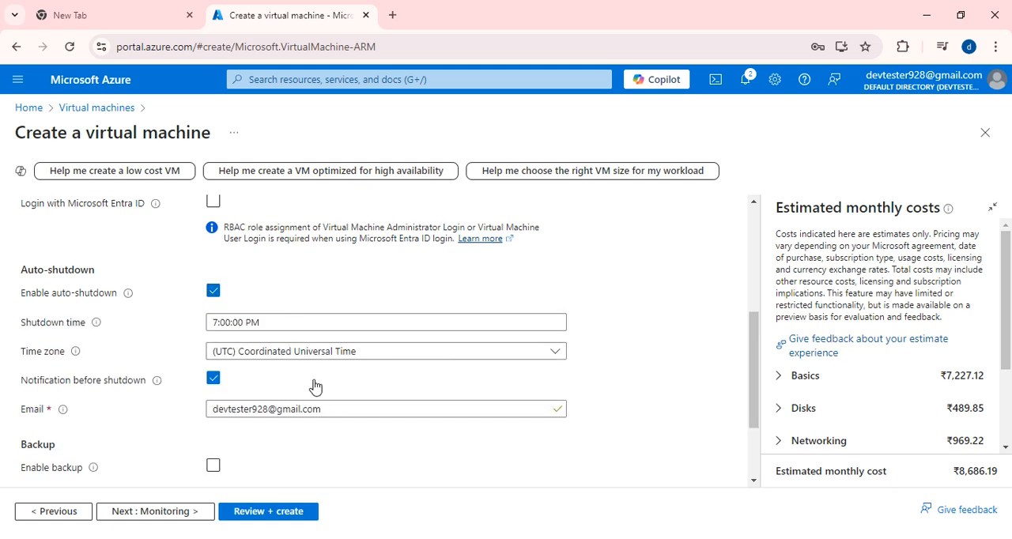
{"action": "left_click", "coordinate": [213, 291]}
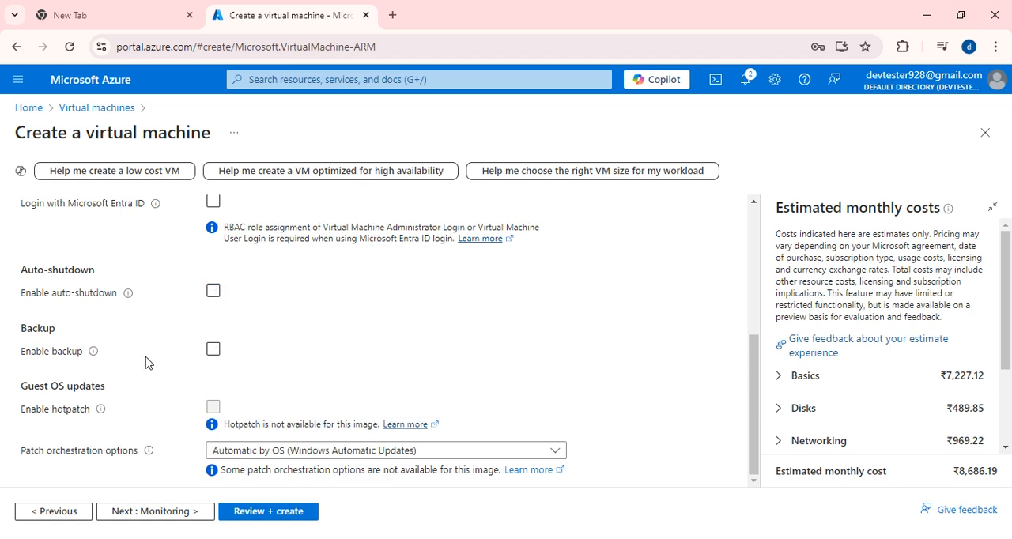
- Try enabling backup with the Standard policy subtype, look over the vault and backup policy options, and turn backup off again
{"action": "left_click", "coordinate": [214, 350]}
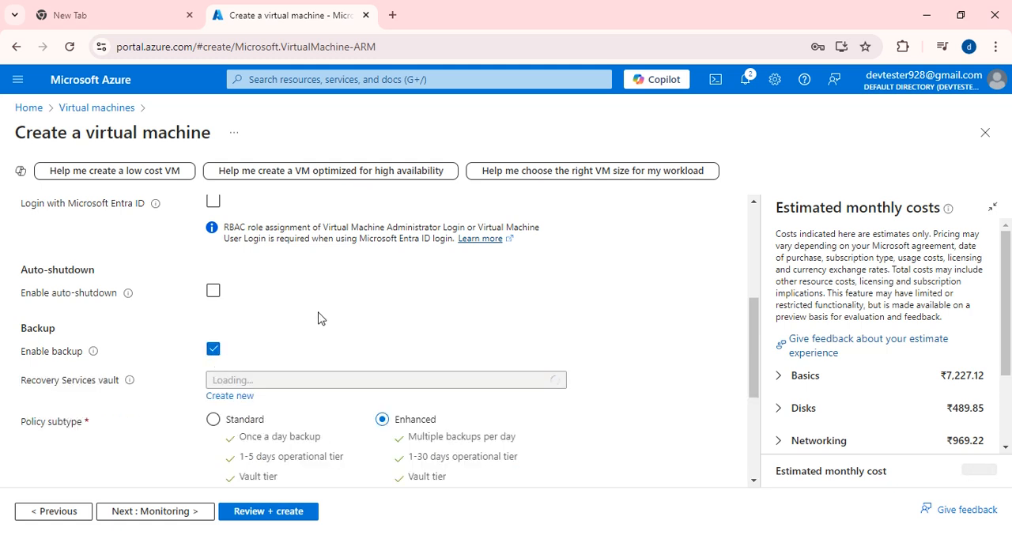
{"action": "scroll", "coordinate": [318, 318], "scroll_direction": "down", "scroll_amount": 2}
{"action": "left_click", "coordinate": [213, 272]}
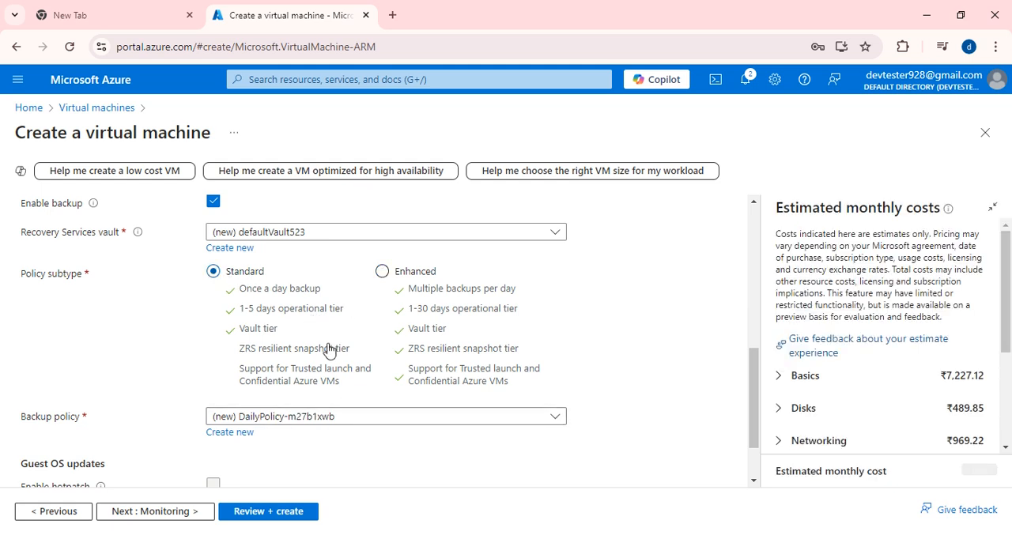
{"action": "scroll", "coordinate": [329, 348], "scroll_direction": "down", "scroll_amount": 1}
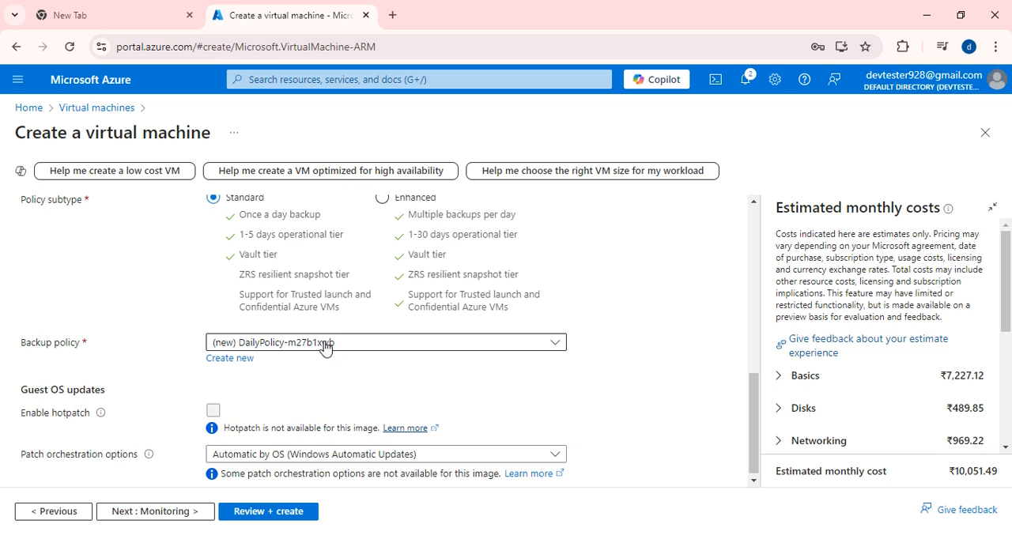
{"action": "scroll", "coordinate": [324, 347], "scroll_direction": "up", "scroll_amount": 4}
{"action": "scroll", "coordinate": [253, 368], "scroll_direction": "down", "scroll_amount": 1}
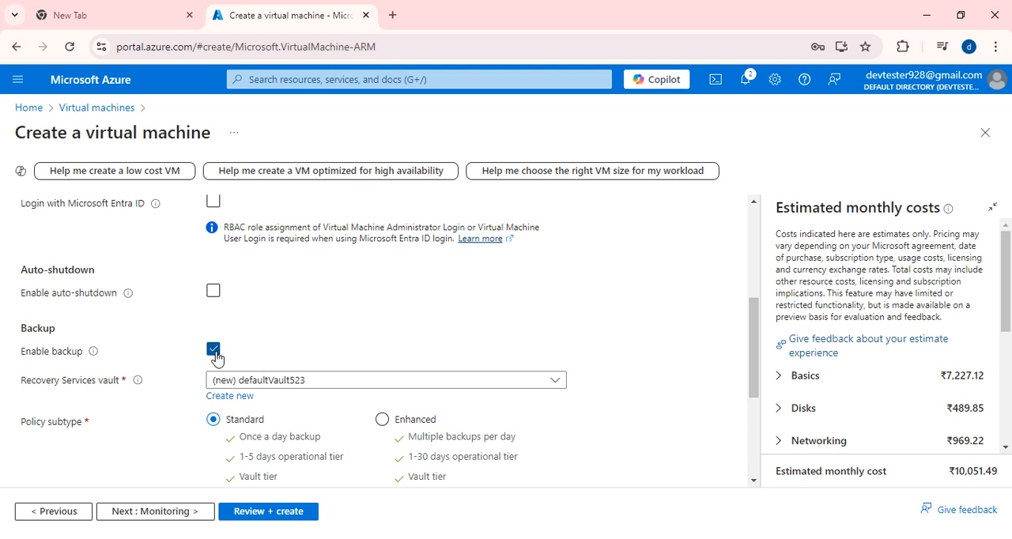
{"action": "left_click", "coordinate": [213, 349]}
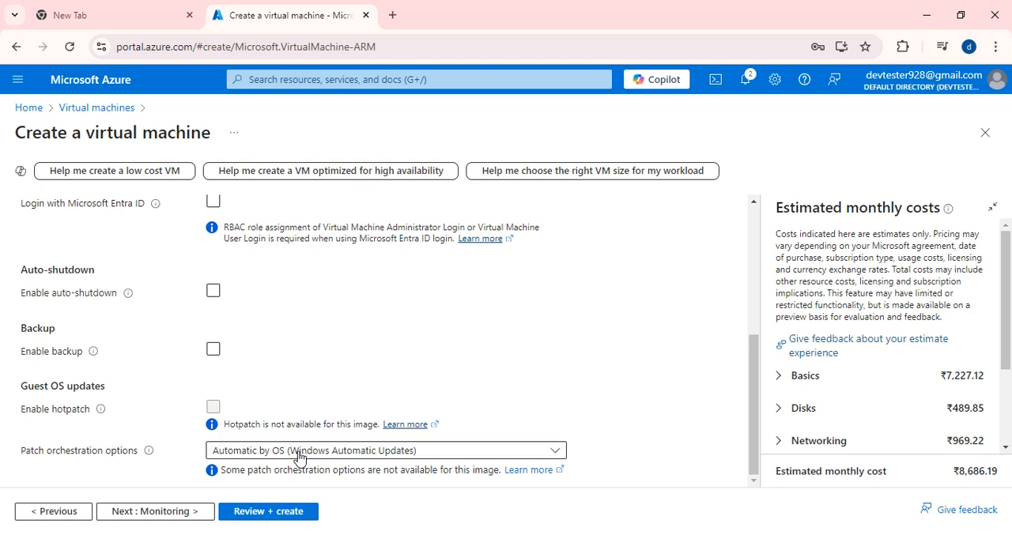
- Examine the VM's monitoring options and the advanced settings for extensions, VM applications and custom data
{"action": "scroll", "coordinate": [197, 222], "scroll_direction": "up", "scroll_amount": 4}
{"action": "left_click", "coordinate": [310, 221]}
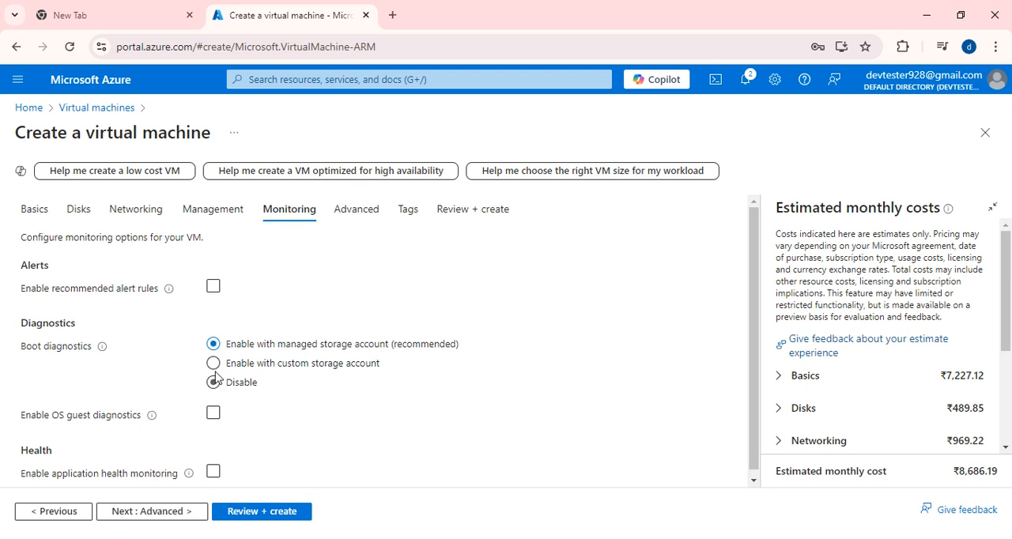
{"action": "left_click", "coordinate": [356, 211]}
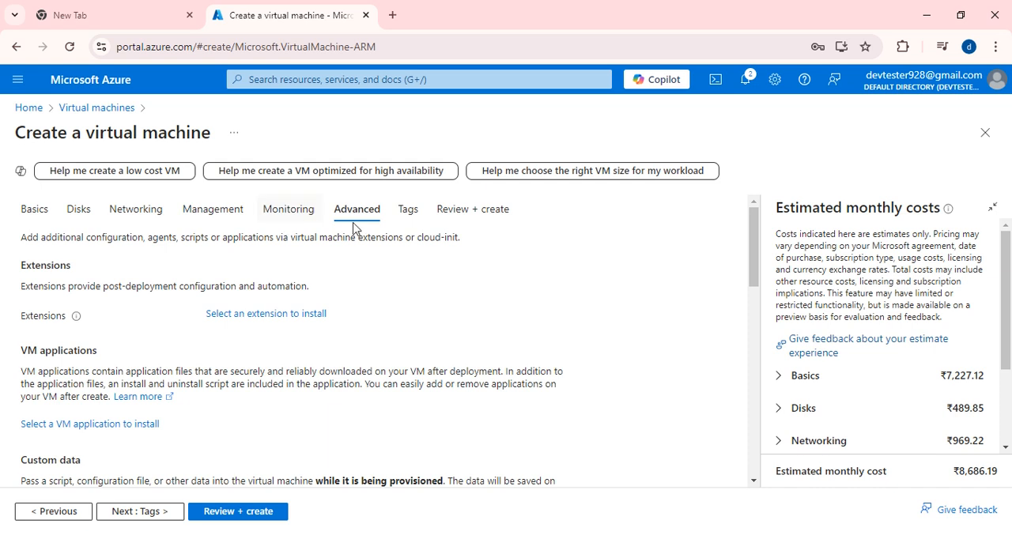
{"action": "scroll", "coordinate": [307, 335], "scroll_direction": "down", "scroll_amount": 3}
{"action": "scroll", "coordinate": [307, 335], "scroll_direction": "up", "scroll_amount": 1}
{"action": "scroll", "coordinate": [307, 335], "scroll_direction": "down", "scroll_amount": 1}
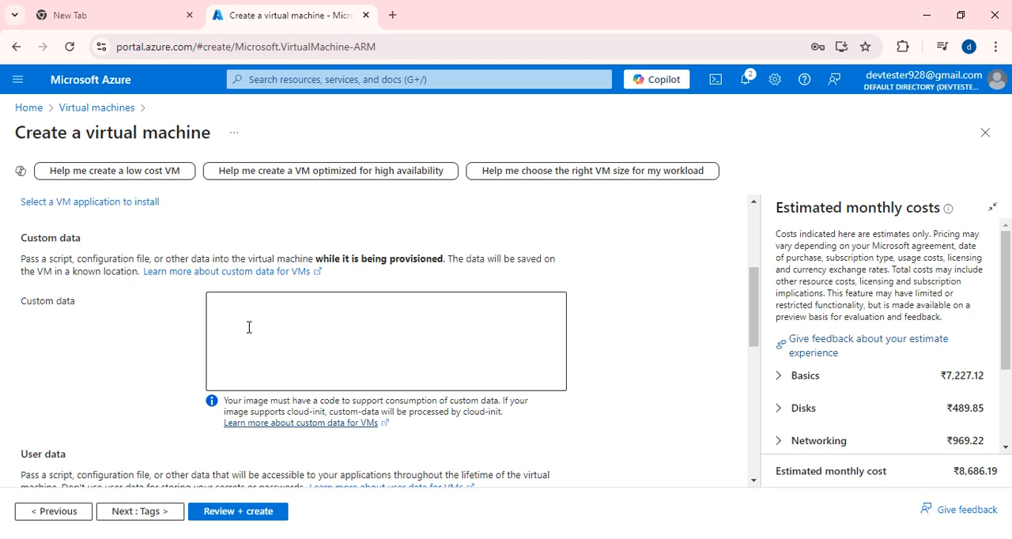
{"action": "scroll", "coordinate": [249, 327], "scroll_direction": "up", "scroll_amount": 3}
{"action": "scroll", "coordinate": [239, 373], "scroll_direction": "down", "scroll_amount": 2}
{"action": "scroll", "coordinate": [239, 373], "scroll_direction": "down", "scroll_amount": 3}
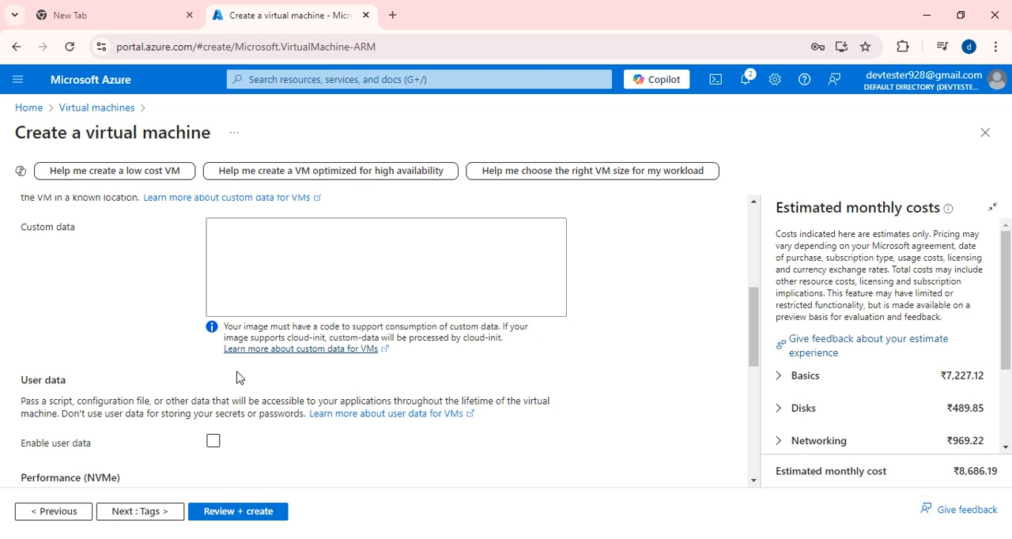
{"action": "scroll", "coordinate": [236, 359], "scroll_direction": "up", "scroll_amount": 1}
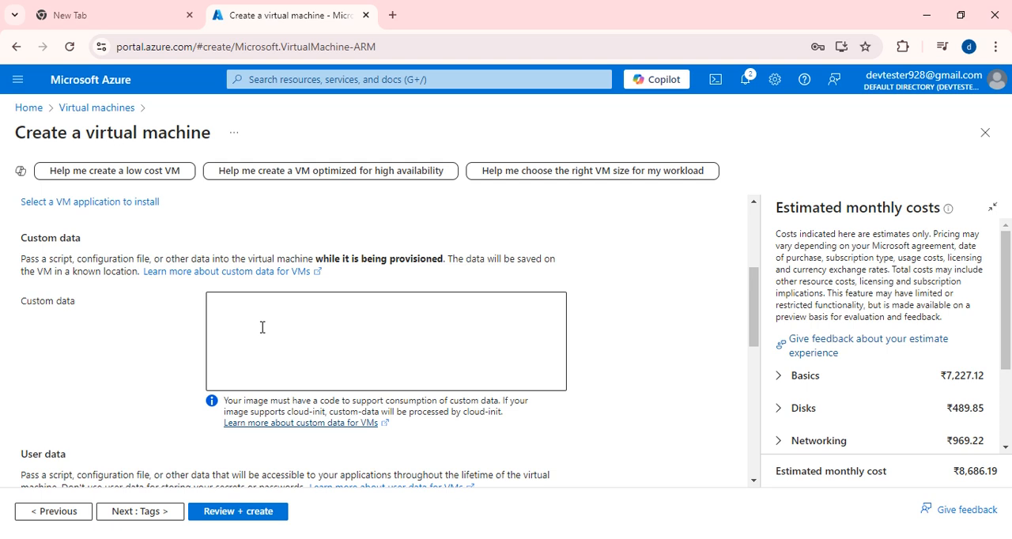
{"action": "scroll", "coordinate": [271, 327], "scroll_direction": "down", "scroll_amount": 1}
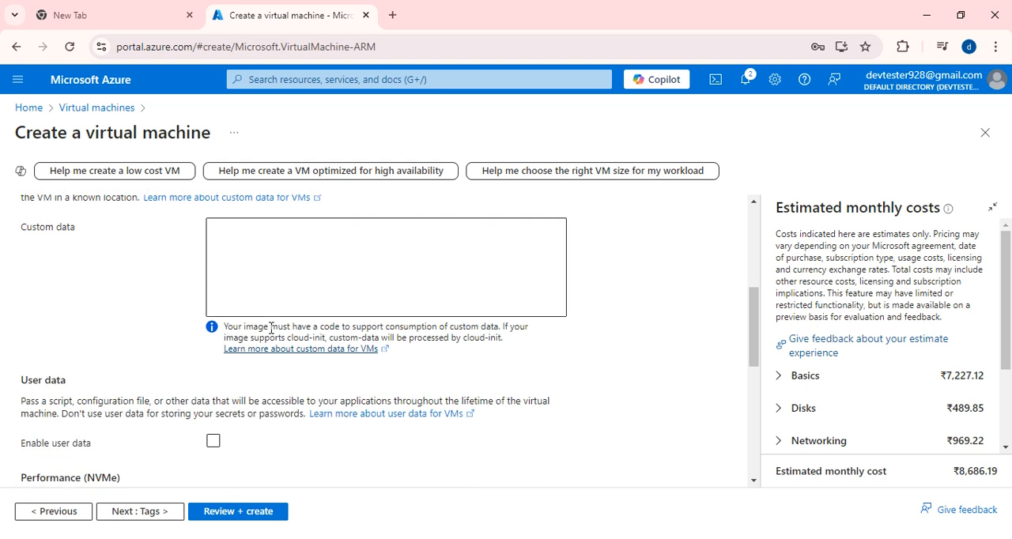
{"action": "scroll", "coordinate": [269, 348], "scroll_direction": "down", "scroll_amount": 1}
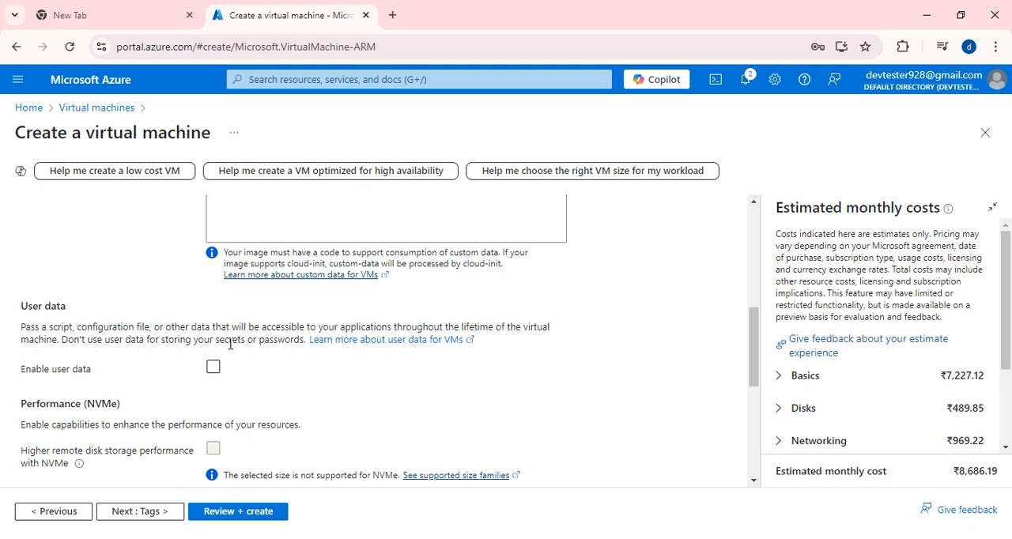
- Examine the advanced settings for user data, NVMe performance, host group, capacity reservations and proximity placement group
{"action": "left_click", "coordinate": [341, 374]}
{"action": "left_click", "coordinate": [341, 373]}
{"action": "scroll", "coordinate": [168, 358], "scroll_direction": "up", "scroll_amount": 3}
{"action": "scroll", "coordinate": [166, 355], "scroll_direction": "down", "scroll_amount": 2}
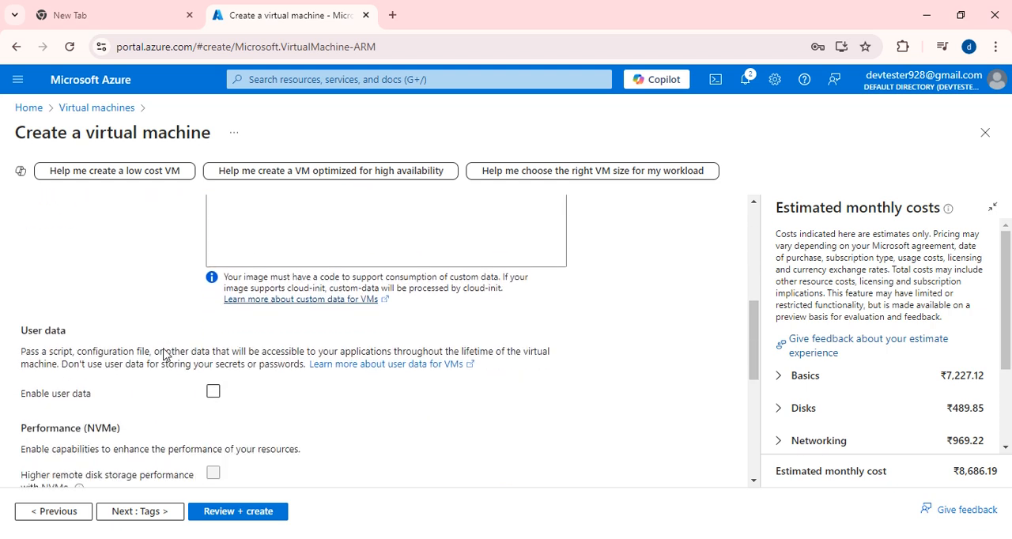
{"action": "scroll", "coordinate": [164, 355], "scroll_direction": "down", "scroll_amount": 4}
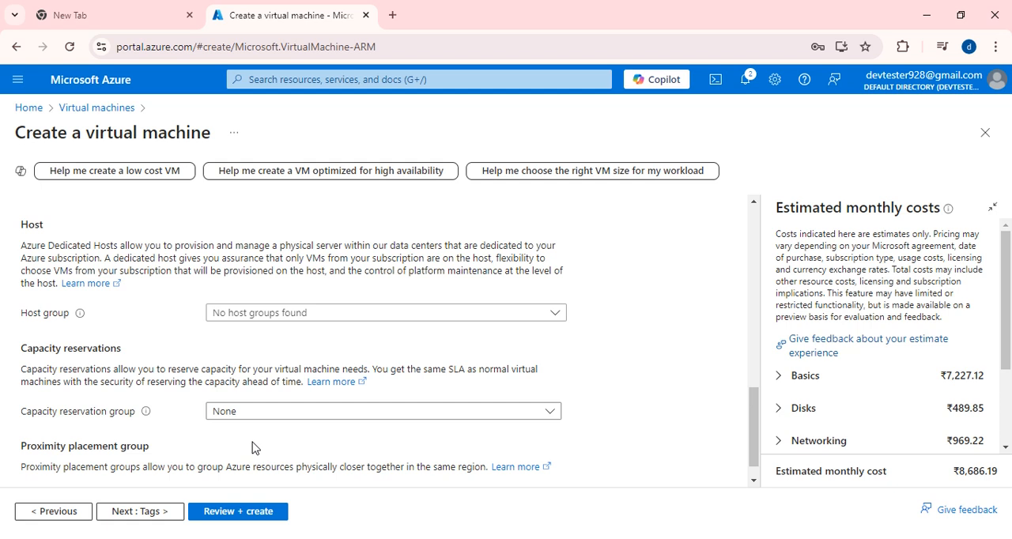
{"action": "scroll", "coordinate": [338, 385], "scroll_direction": "down", "scroll_amount": 1}
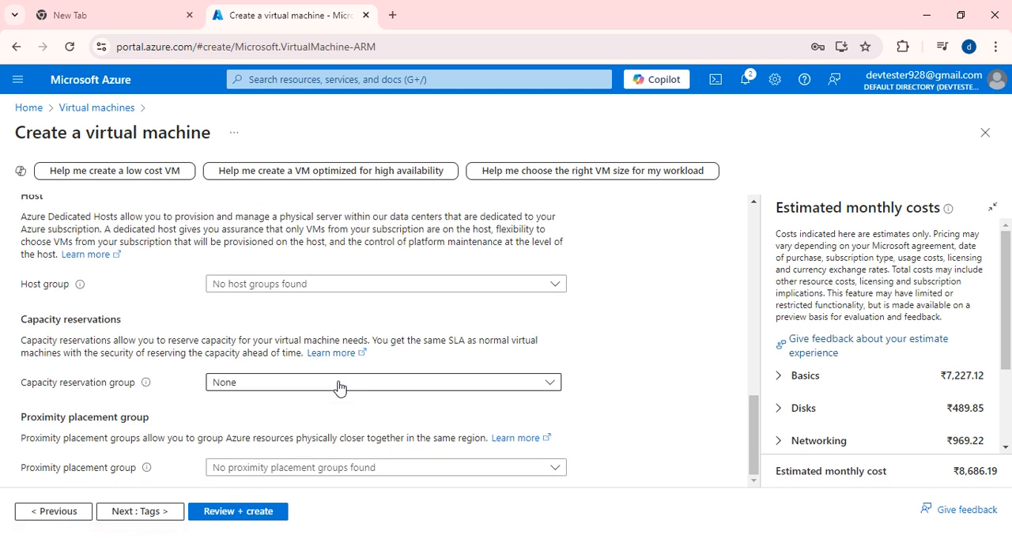
{"action": "scroll", "coordinate": [263, 299], "scroll_direction": "up", "scroll_amount": 5}
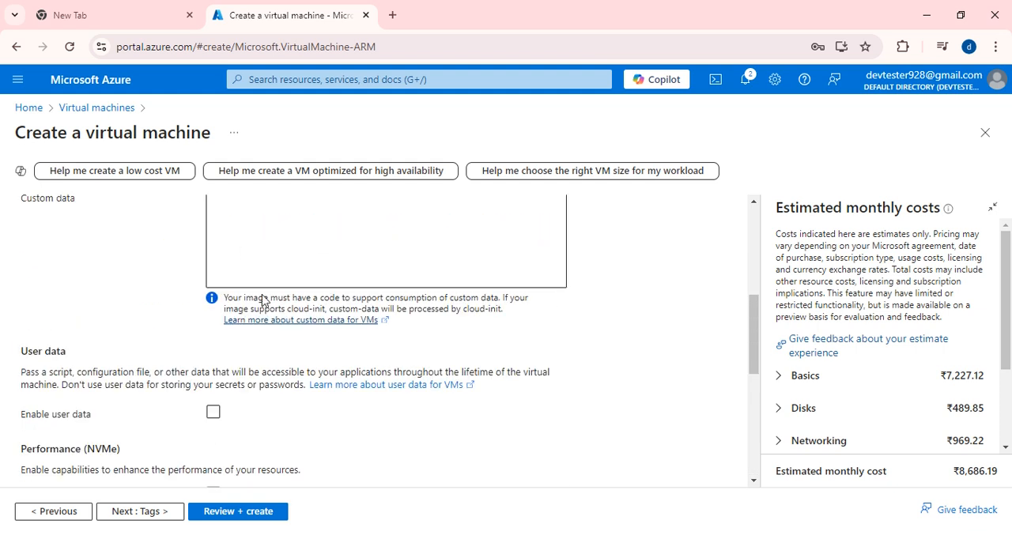
{"action": "scroll", "coordinate": [263, 299], "scroll_direction": "up", "scroll_amount": 5}
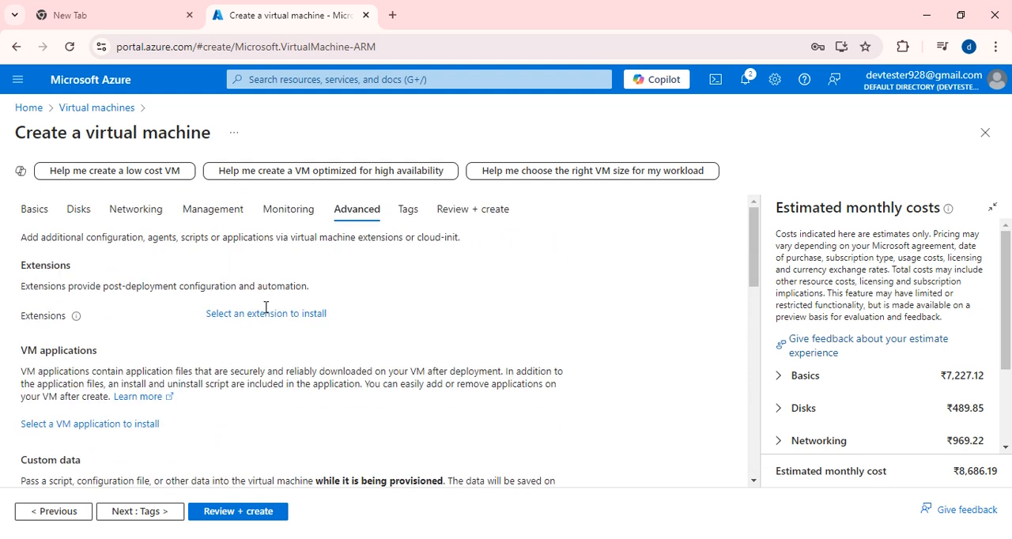
- Leave the tags empty, review the configuration and create the virtual machine, dismissing the low-battery notice
{"action": "left_click", "coordinate": [408, 210]}
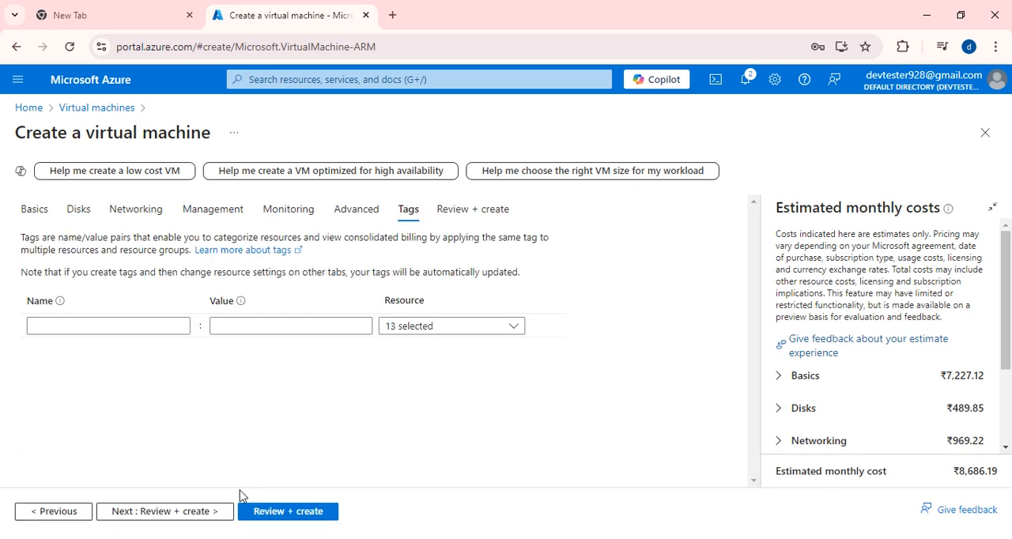
{"action": "left_click", "coordinate": [291, 516]}
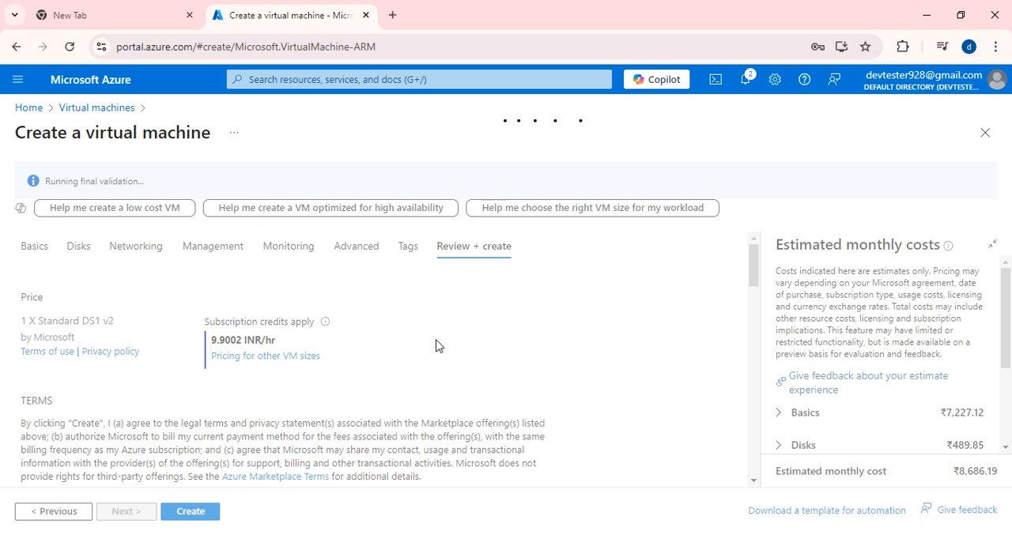
{"action": "scroll", "coordinate": [339, 413], "scroll_direction": "down", "scroll_amount": 2}
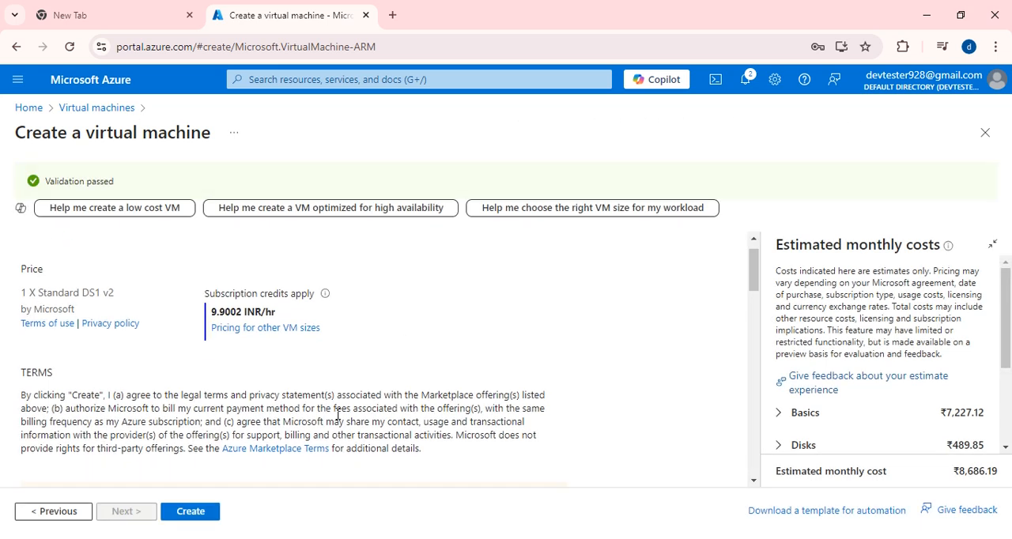
{"action": "left_click", "coordinate": [192, 515]}
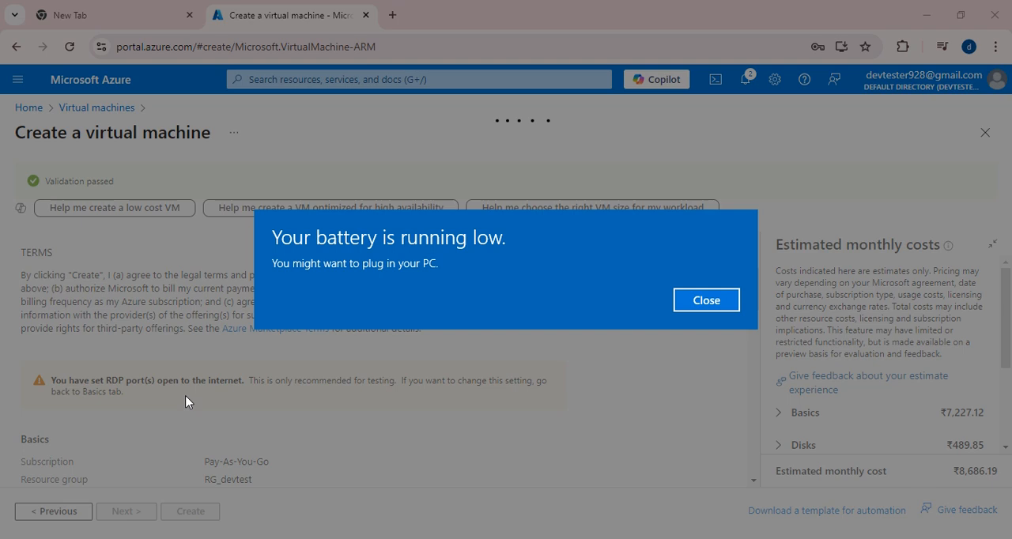
{"action": "left_click", "coordinate": [706, 301]}
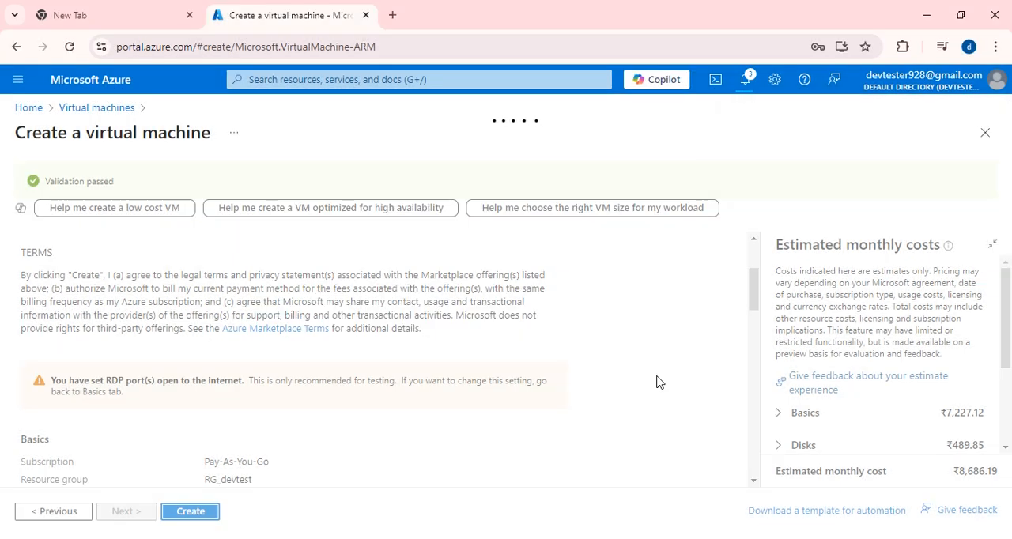